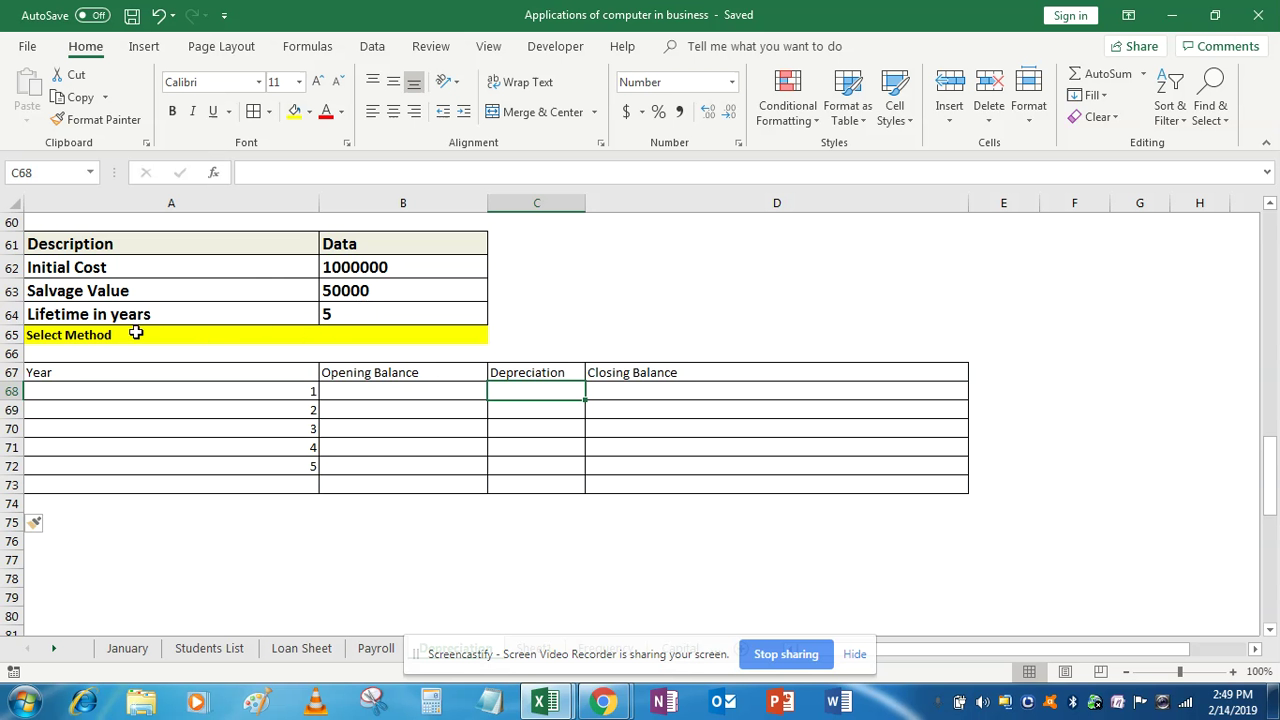
# Enter the heading "Method of Depreciation" in cell D62.
pyautogui.click(338, 331)
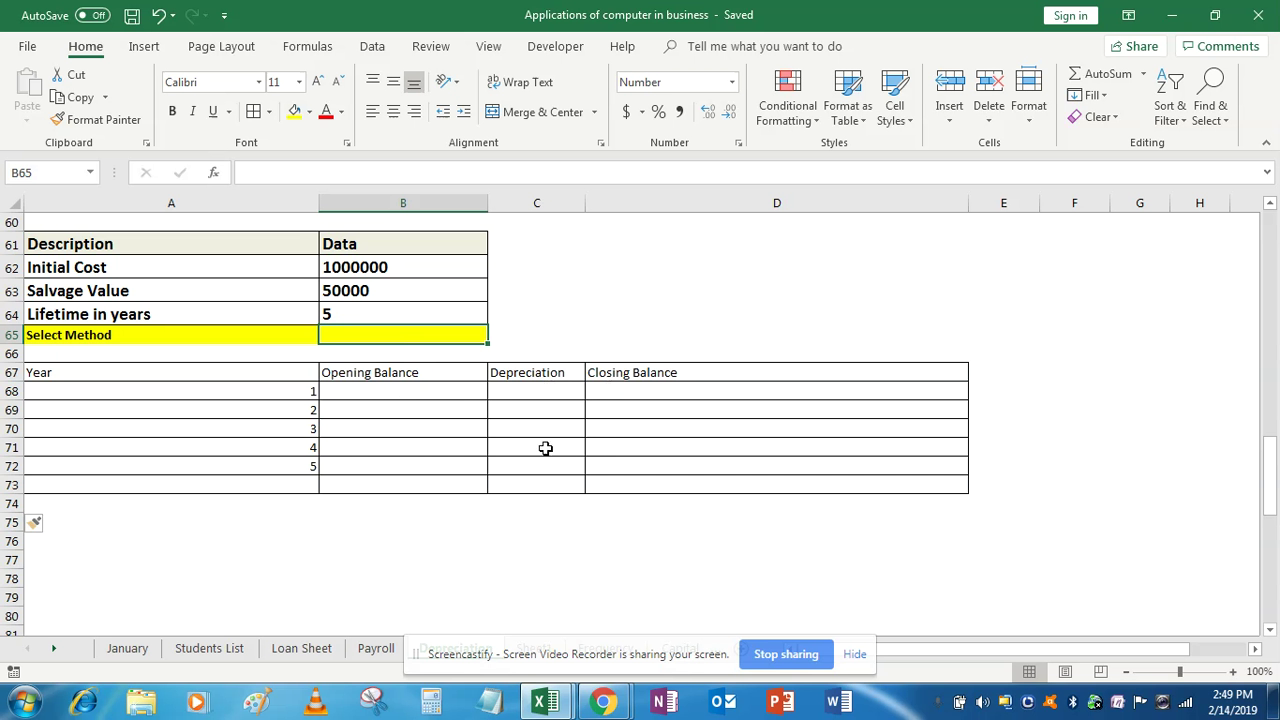
pyautogui.click(616, 258)
pyautogui.press('capslock')
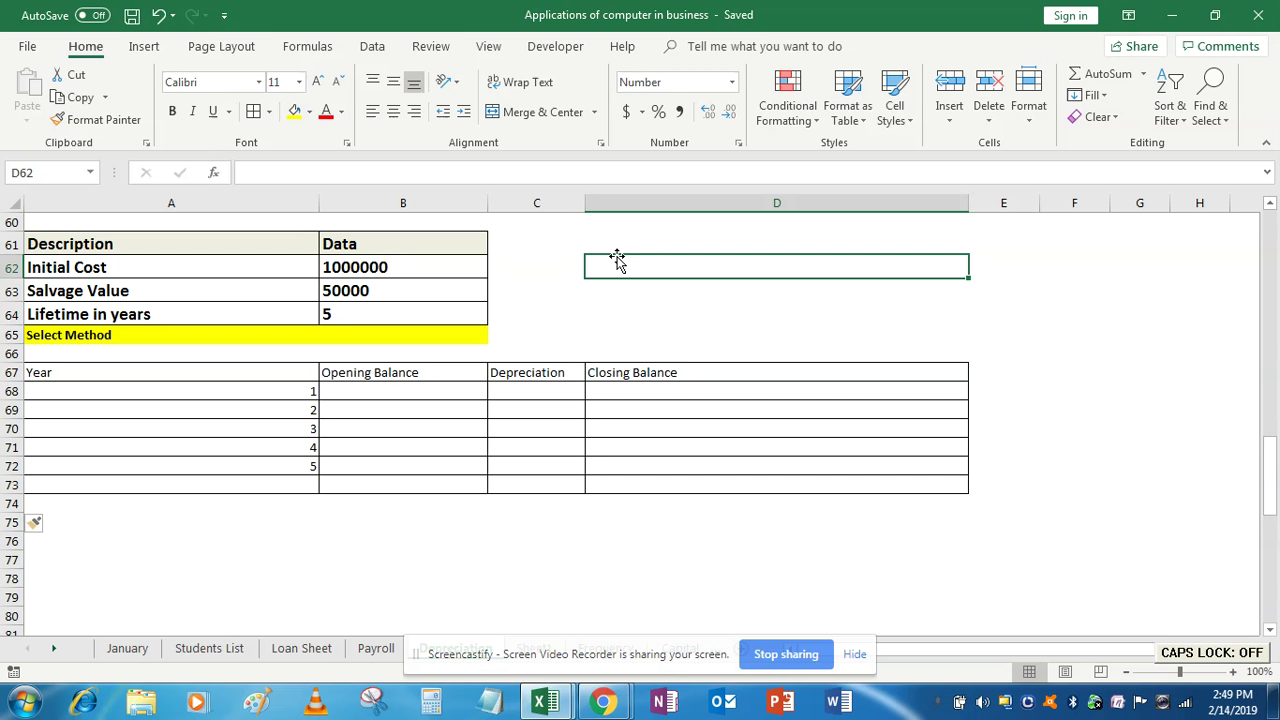
pyautogui.write('mETHOD of')
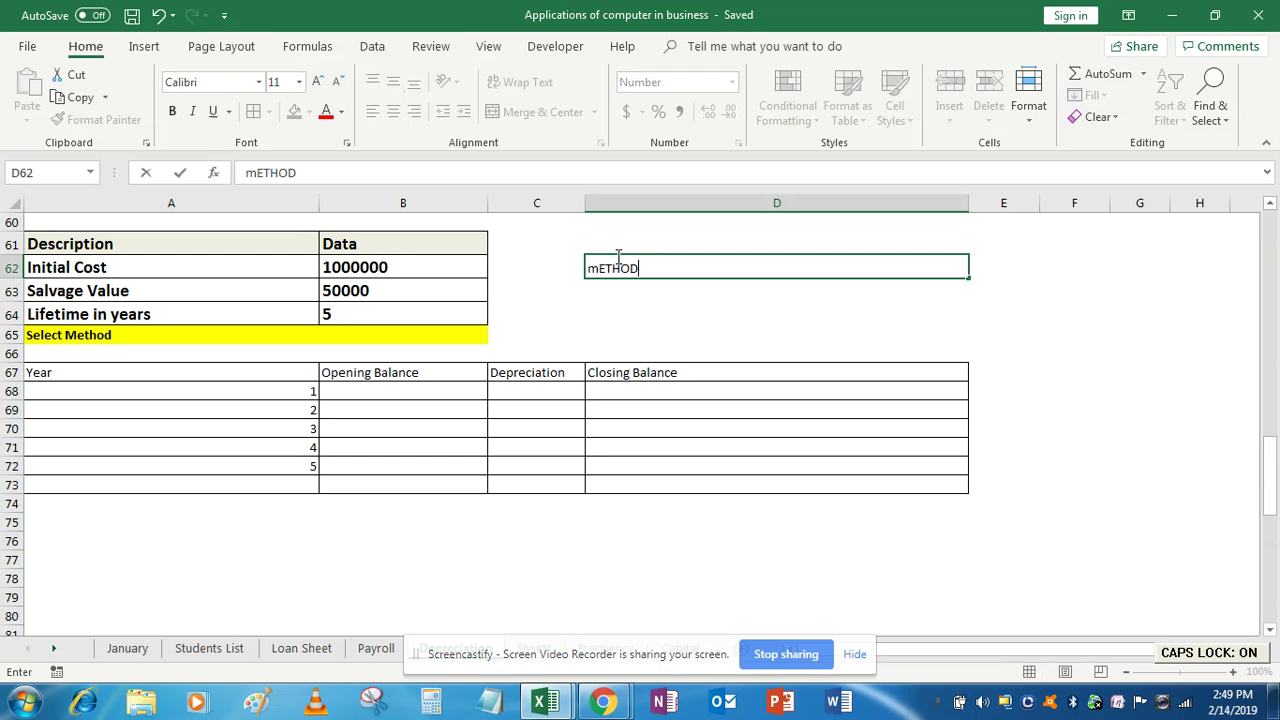
pyautogui.press('capslock')
pyautogui.press('capslock')
pyautogui.write('De')
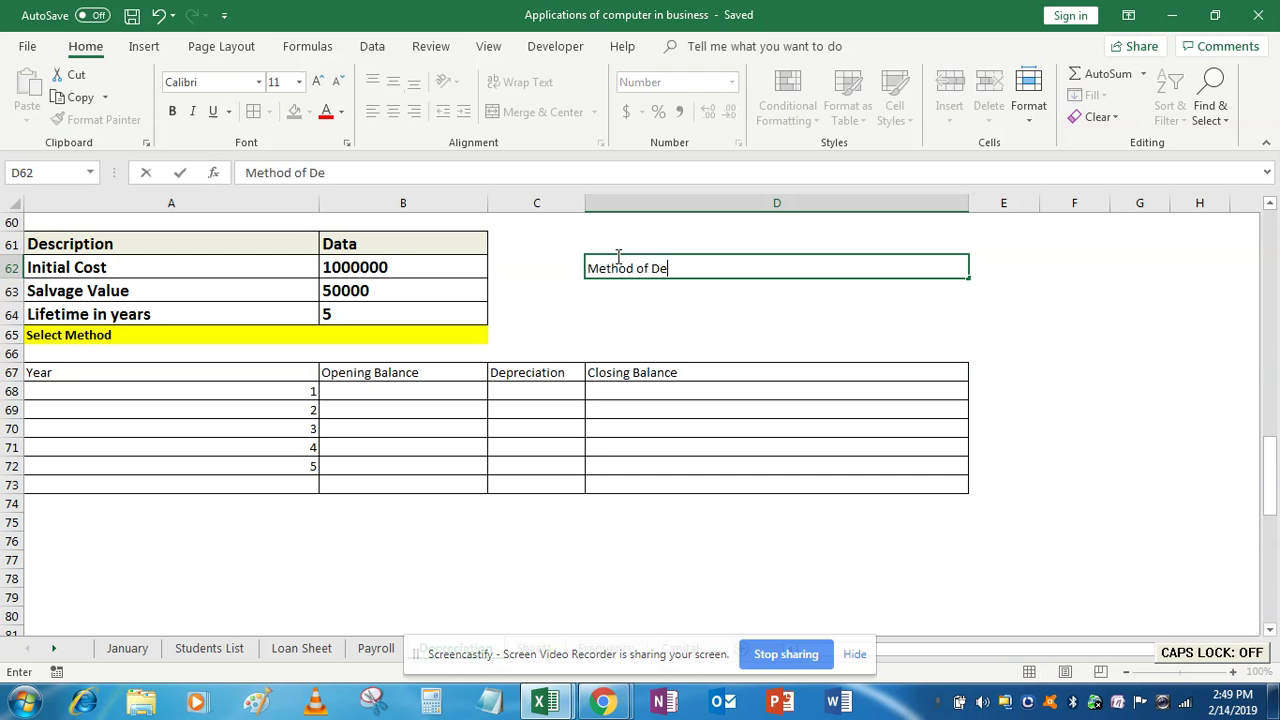
pyautogui.write('preciato')
pyautogui.press('BackSpace')
pyautogui.write('ion')
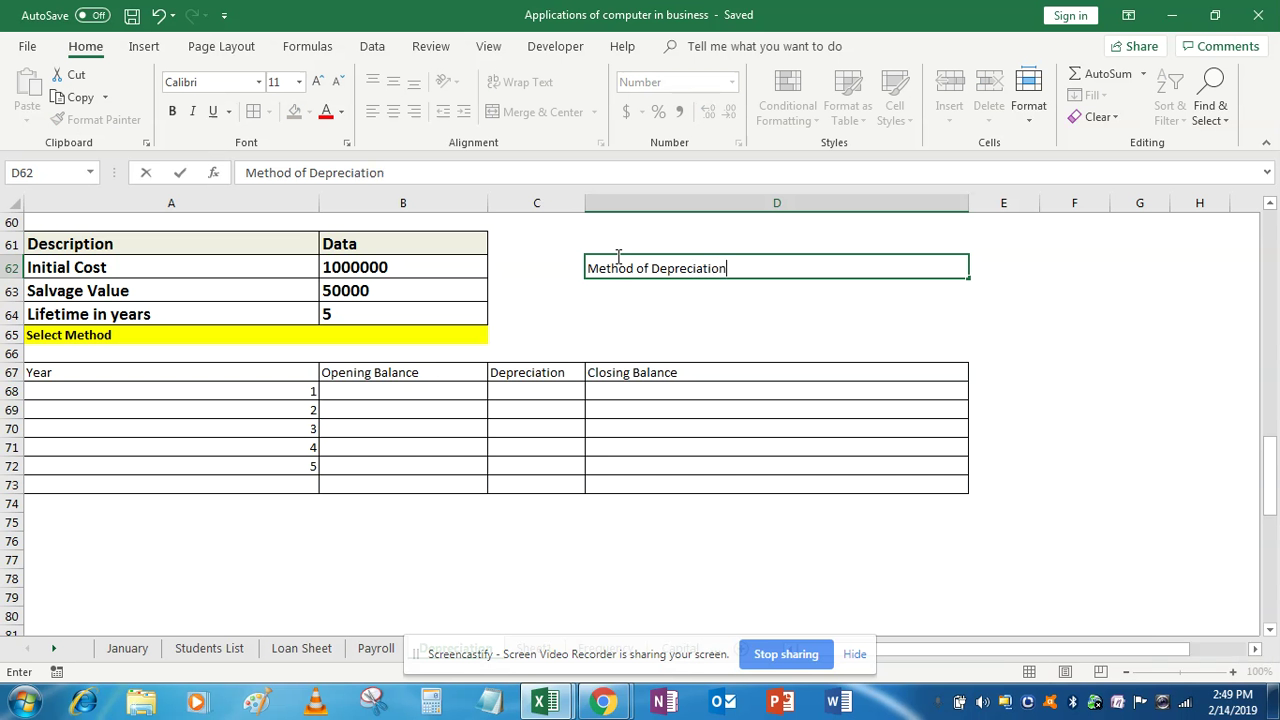
pyautogui.press('Return')
# List the depreciation methods SLN and DB in cells D63 and D64 under the heading.
pyautogui.press('capslock')
pyautogui.write('SLN')
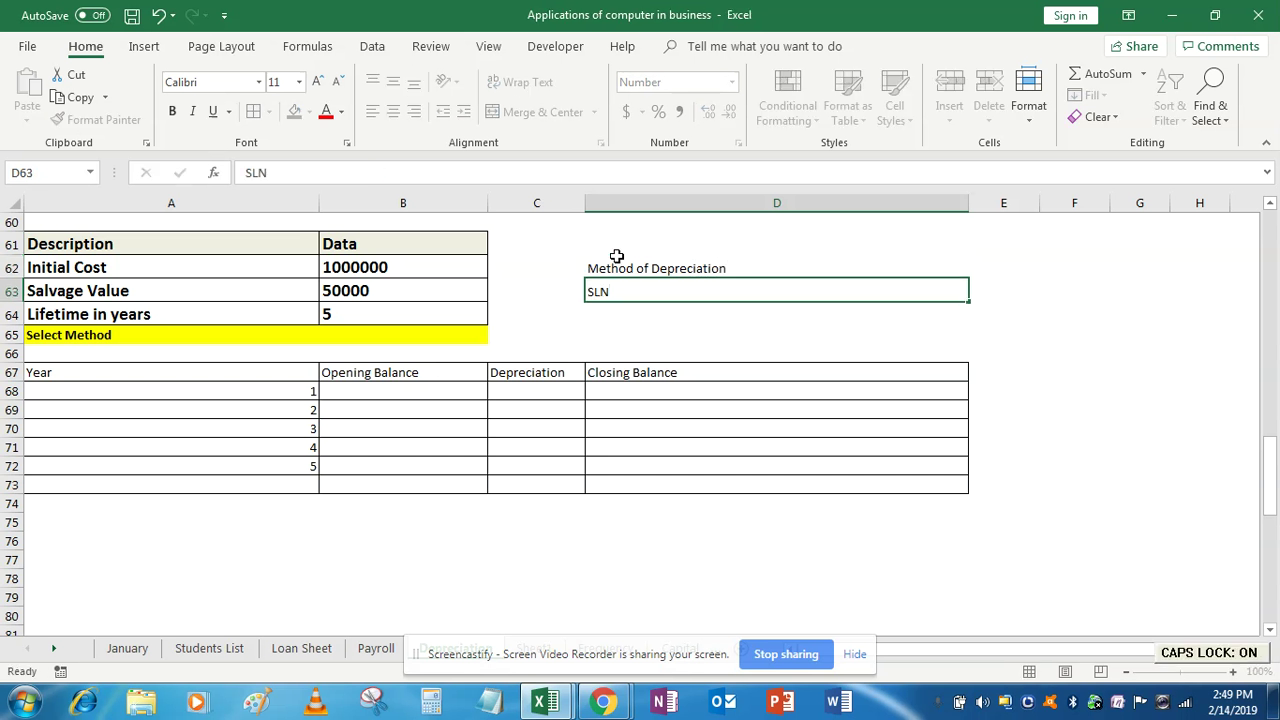
pyautogui.press('Return')
pyautogui.write('DB')
pyautogui.press('Return')
pyautogui.press('capslock')
# Add list data validation to the Select Method cell B65, using $D$63:$D$64 as the source.
pyautogui.press('Up')
pyautogui.press('Left')
pyautogui.press('Left')
pyautogui.press('Down')
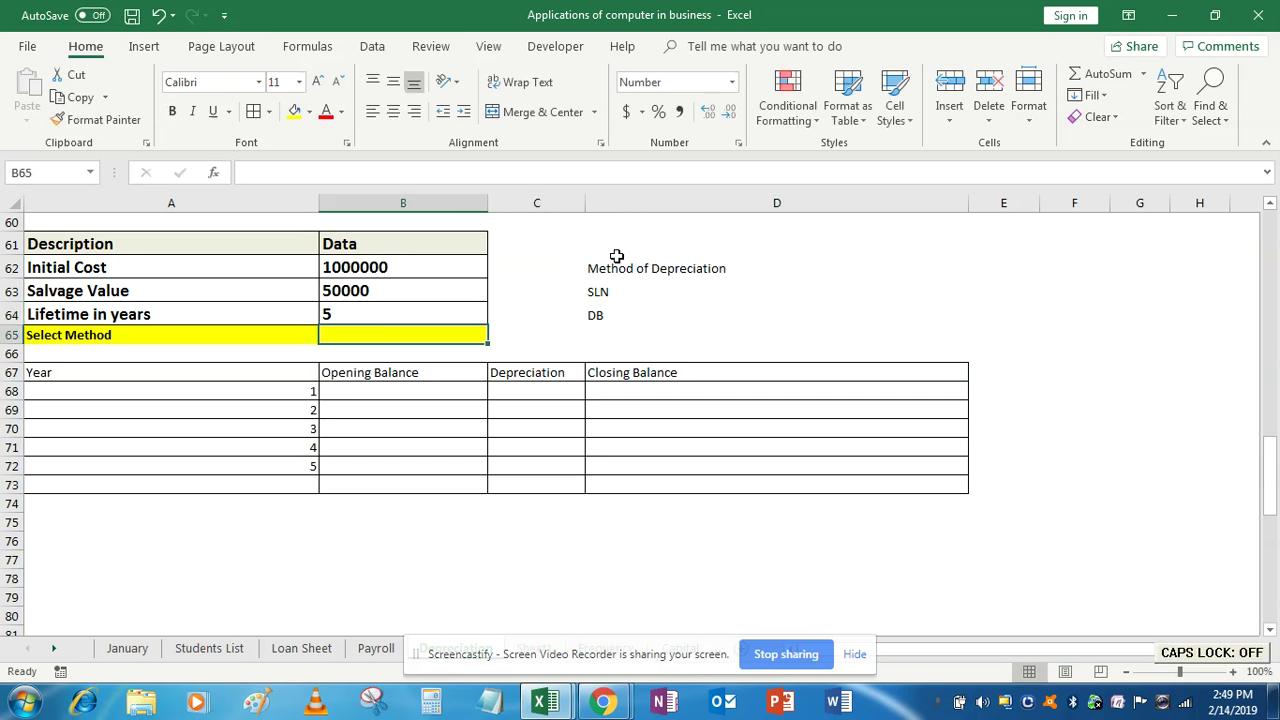
pyautogui.click(372, 50)
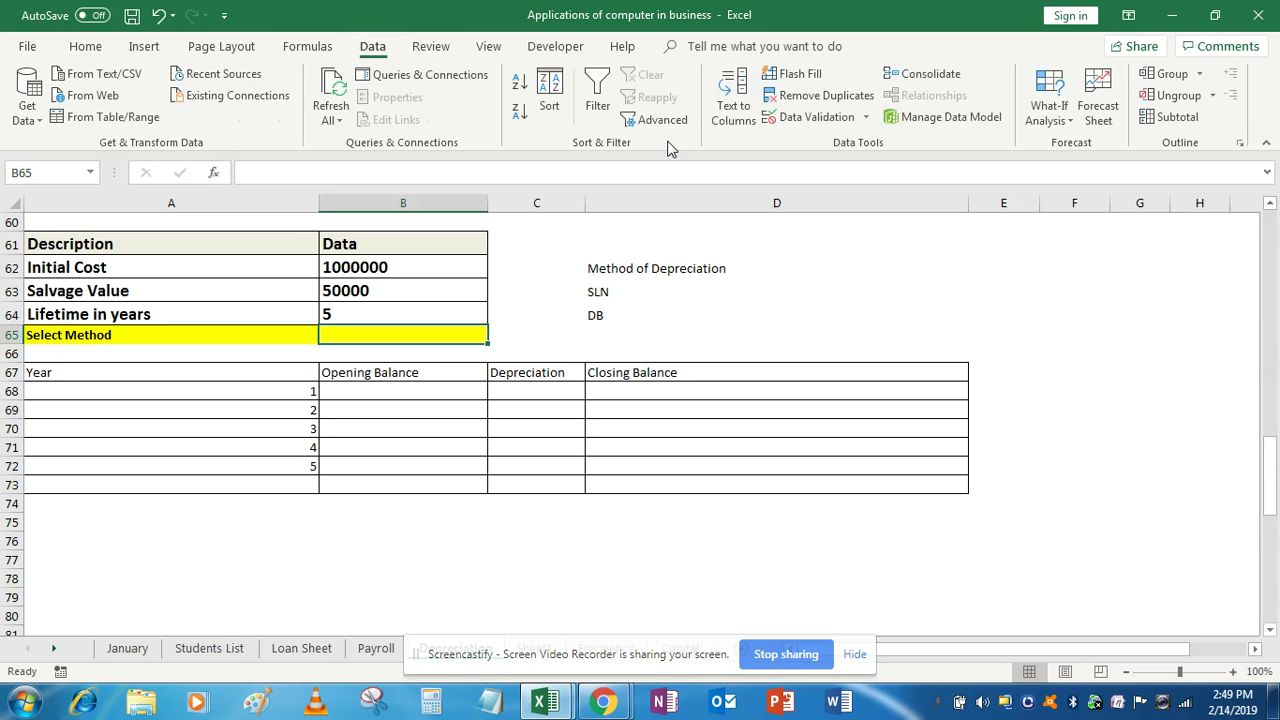
pyautogui.click(817, 117)
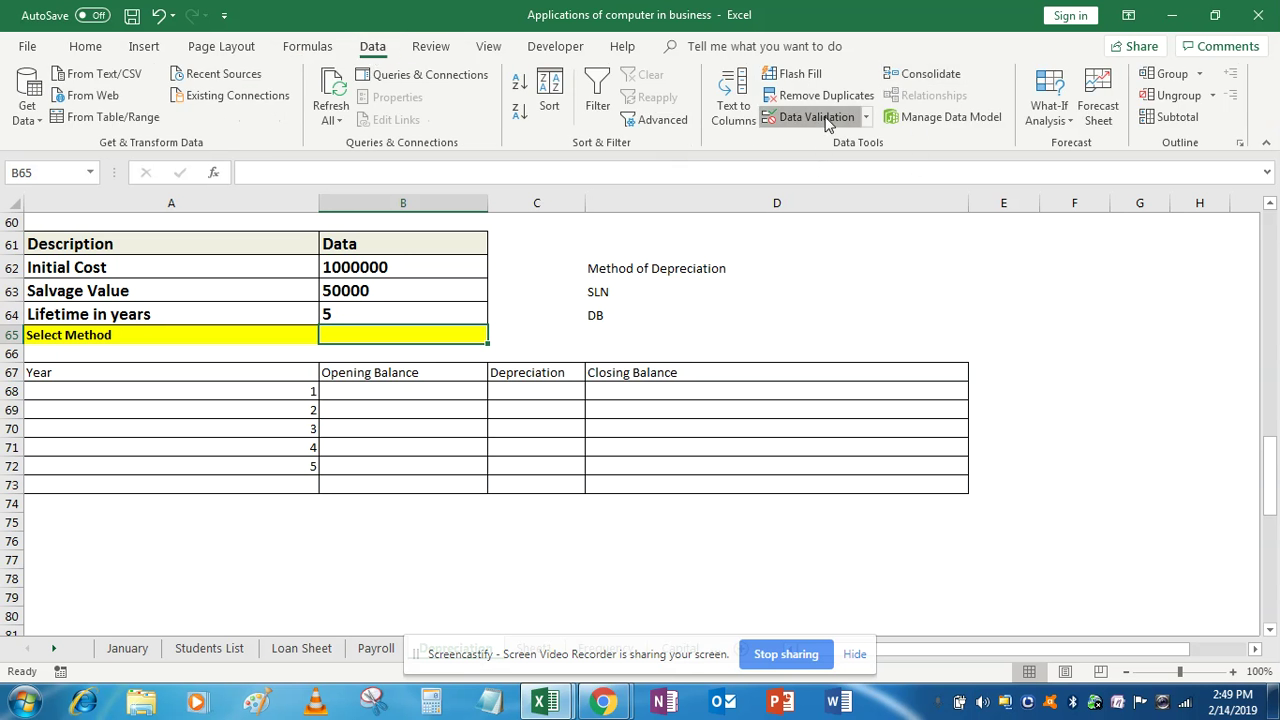
pyautogui.click(740, 260)
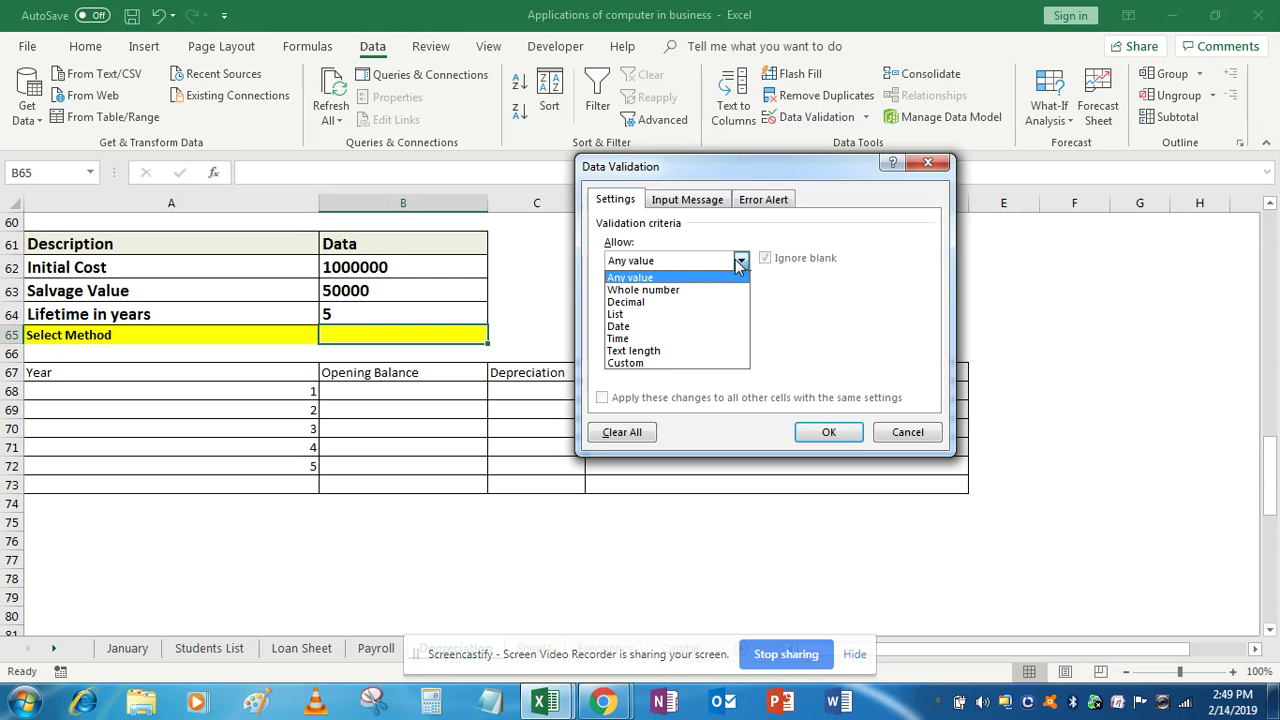
pyautogui.click(618, 314)
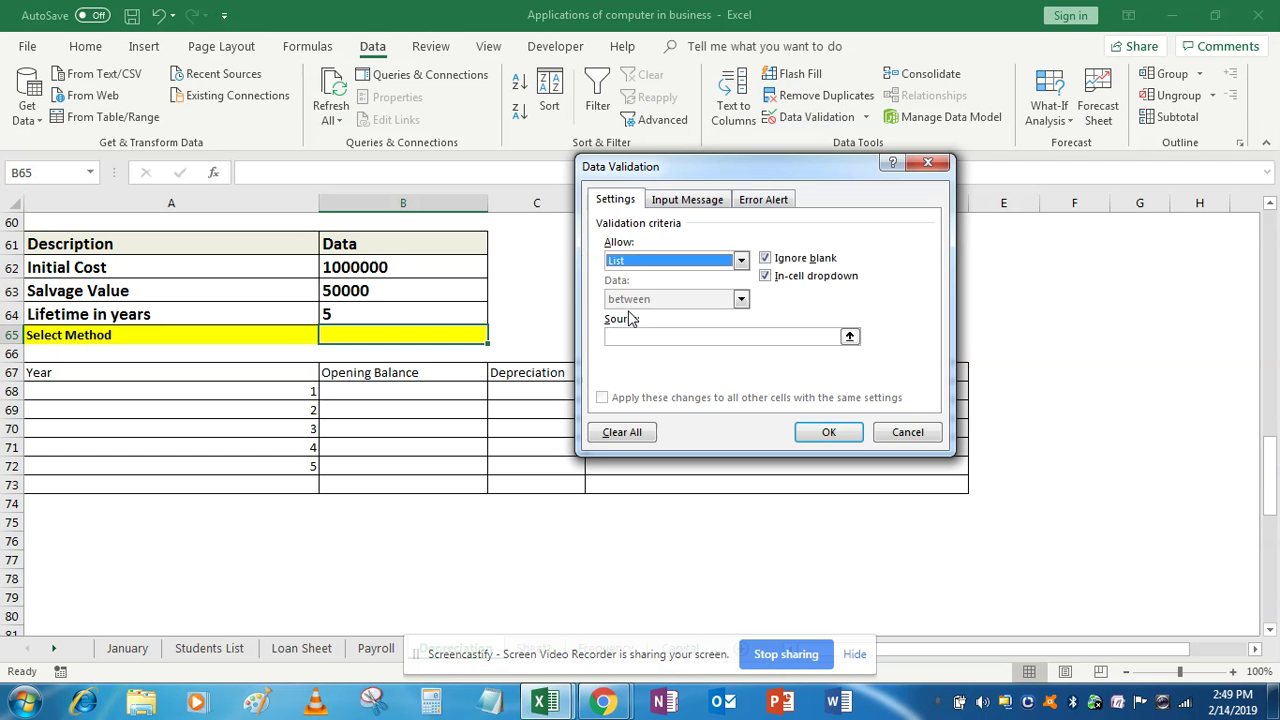
pyautogui.click(849, 336)
pyautogui.moveTo(583, 285); pyautogui.dragTo(590, 314)
pyautogui.click(938, 190)
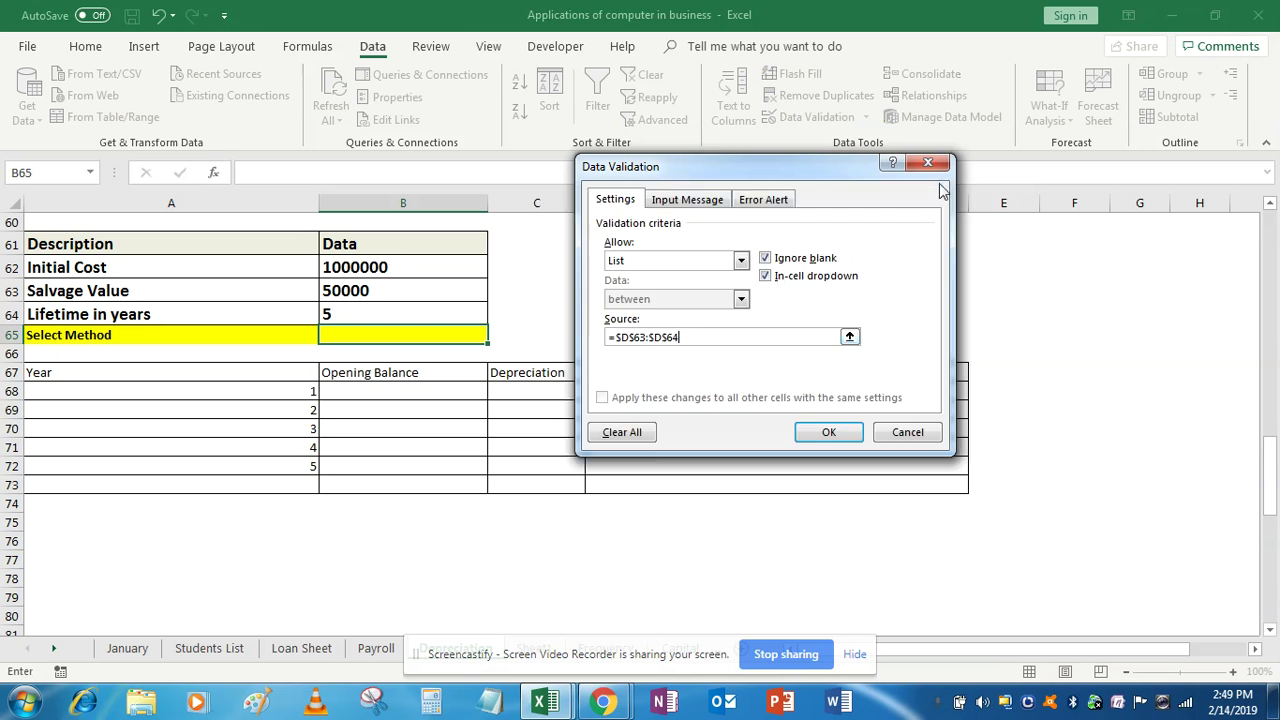
pyautogui.click(829, 433)
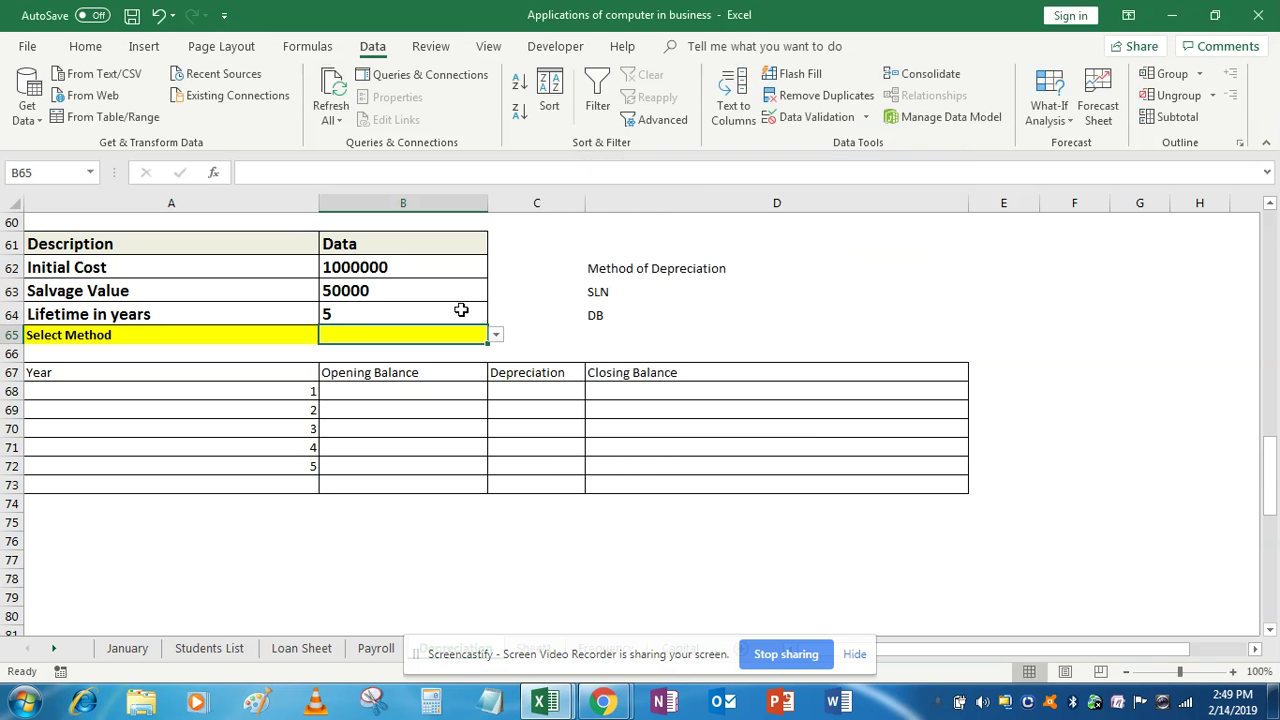
# Dismiss the antivirus pop-up and choose SLN as the depreciation method in cell B65.
pyautogui.click(496, 336)
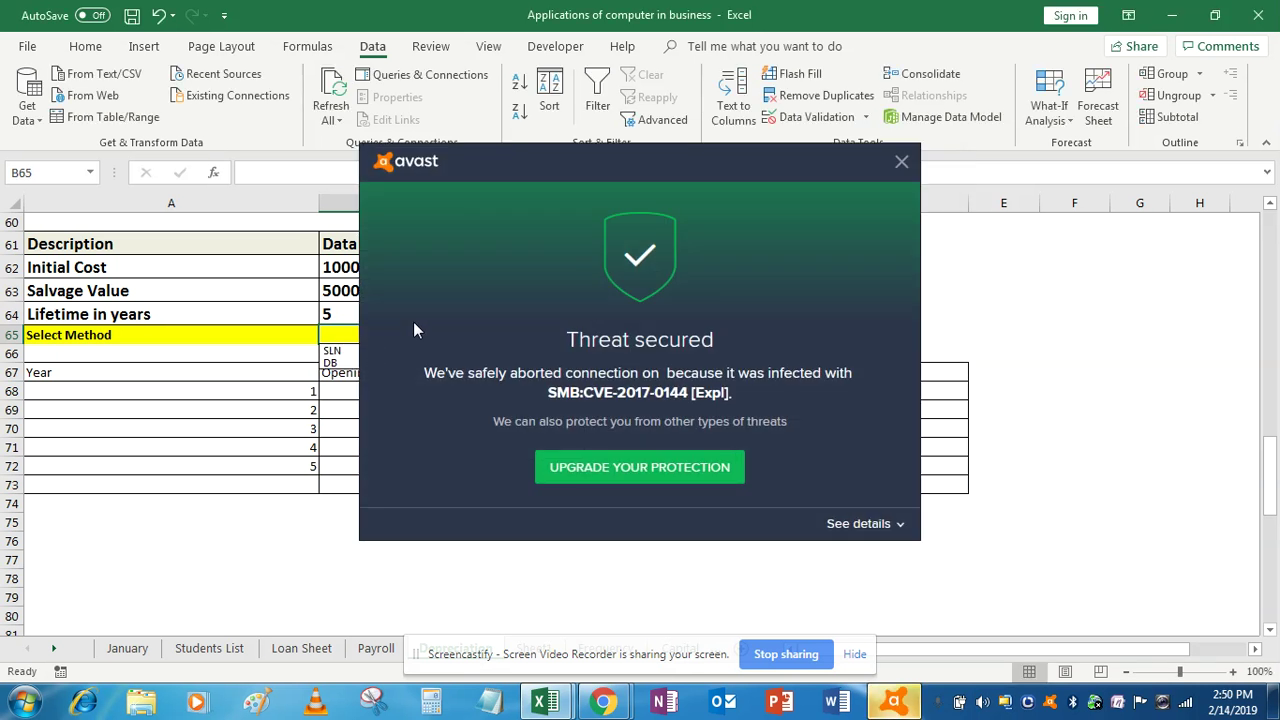
pyautogui.click(902, 163)
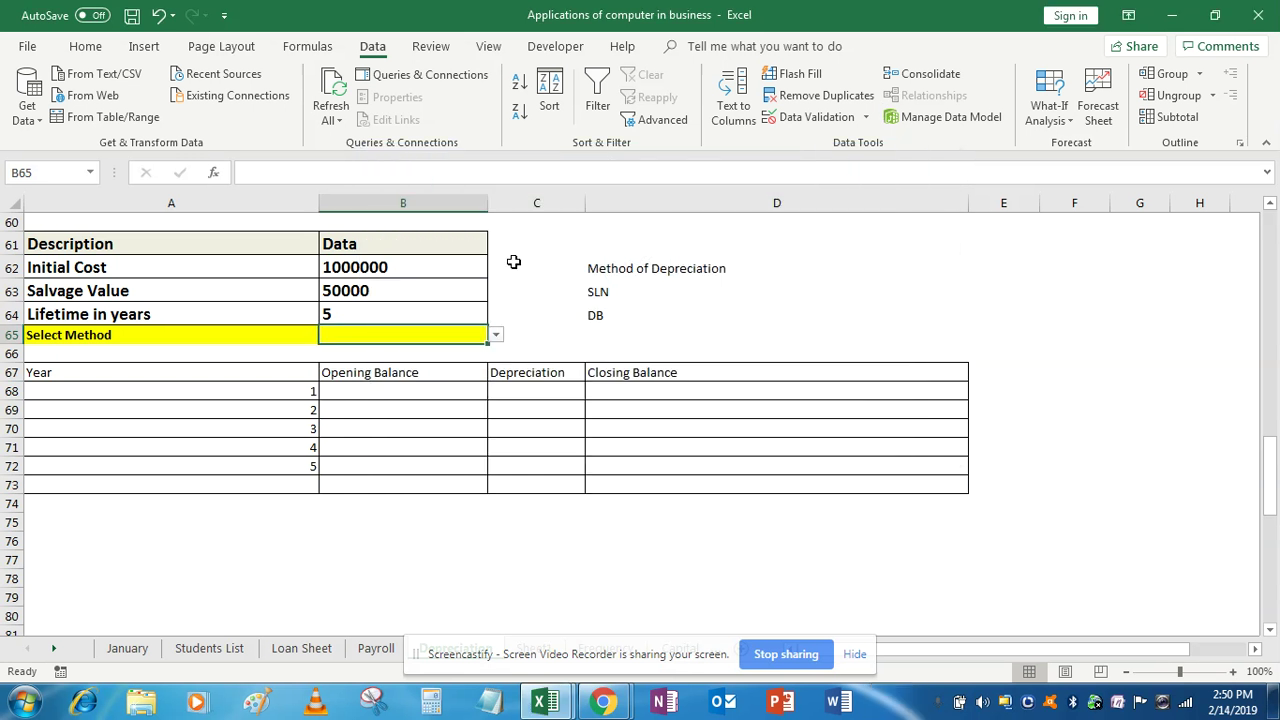
pyautogui.click(496, 337)
pyautogui.click(496, 337)
pyautogui.click(400, 349)
# Link the year 1 opening balance in B68 to the initial cost with =B62.
pyautogui.click(400, 399)
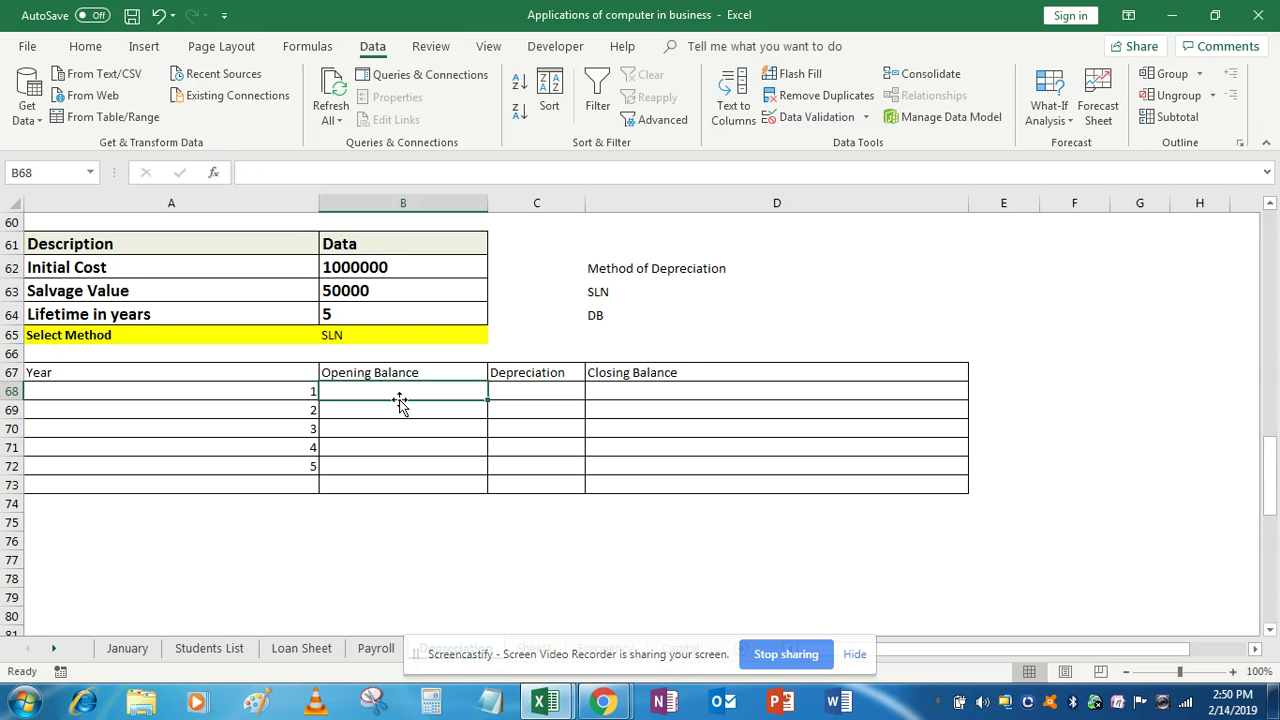
pyautogui.write('=')
pyautogui.press('Up')
pyautogui.press('Up')
pyautogui.press('Up')
pyautogui.press('Up')
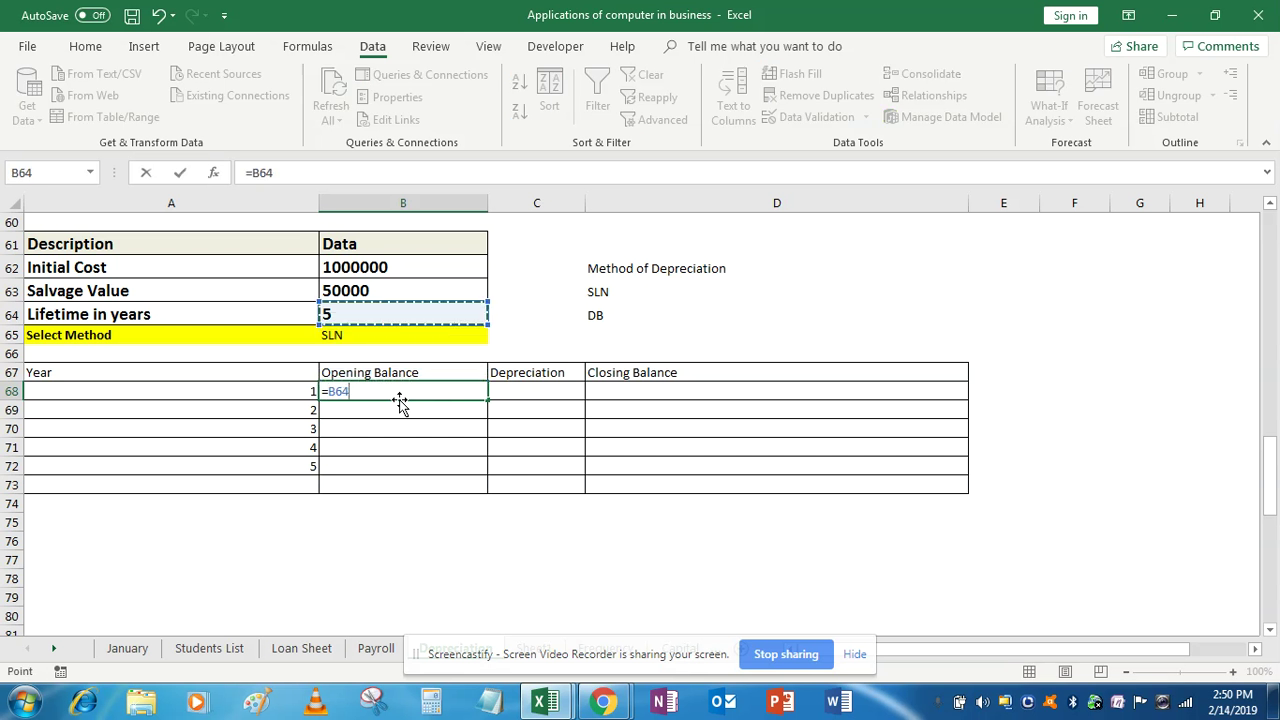
pyautogui.press('Up')
pyautogui.press('Up')
pyautogui.press('Return')
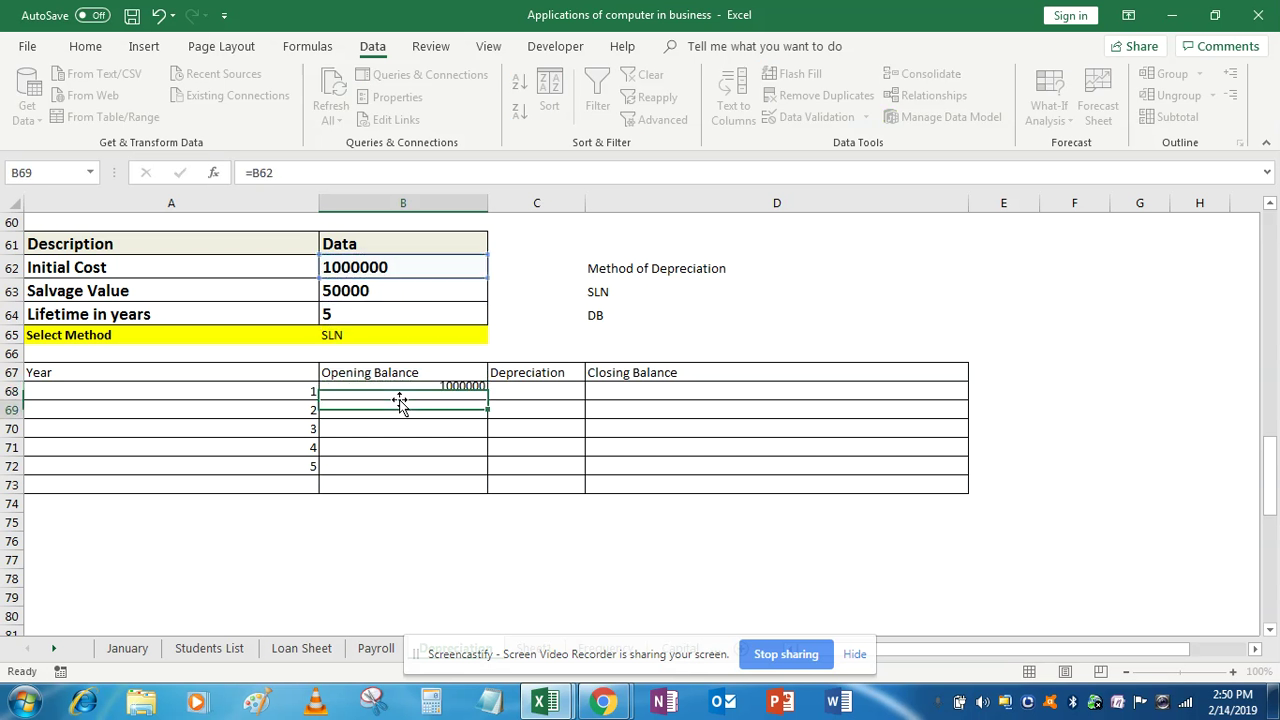
# Start an IF formula in the year 1 depreciation cell C68 with the test $B$65="SLN".
pyautogui.press('Up')
pyautogui.press('Right')
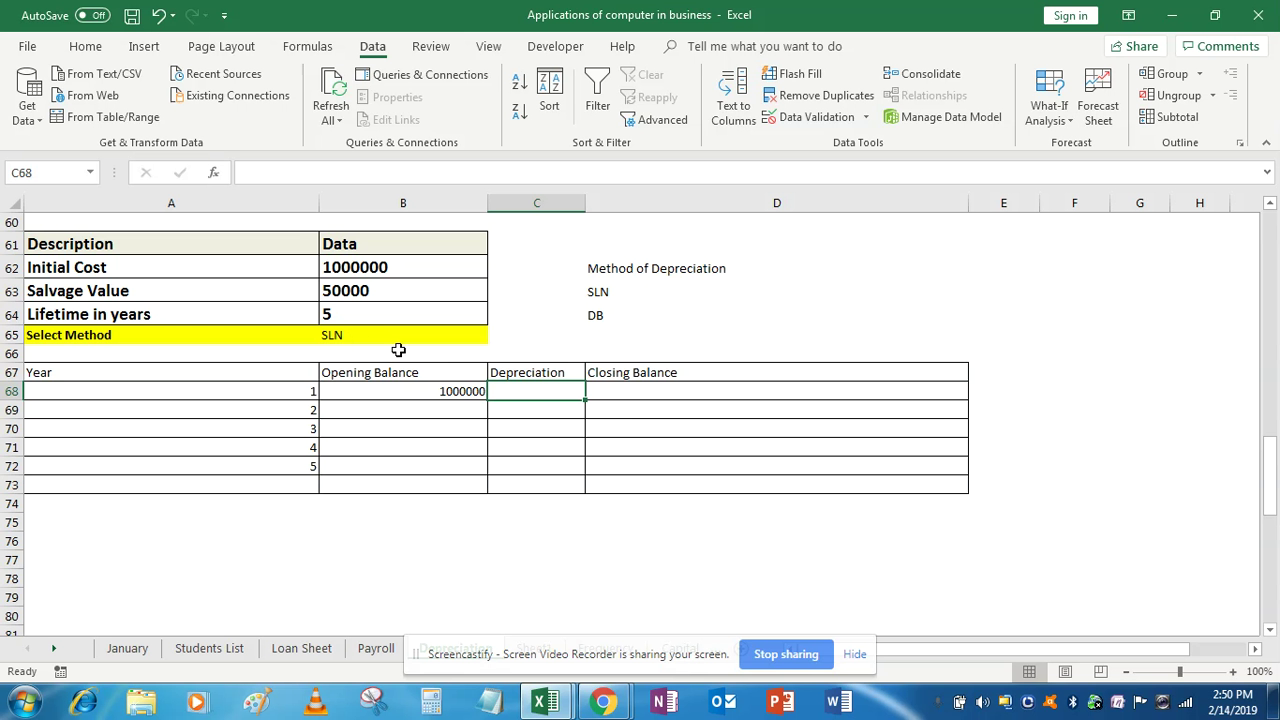
pyautogui.write('=if')
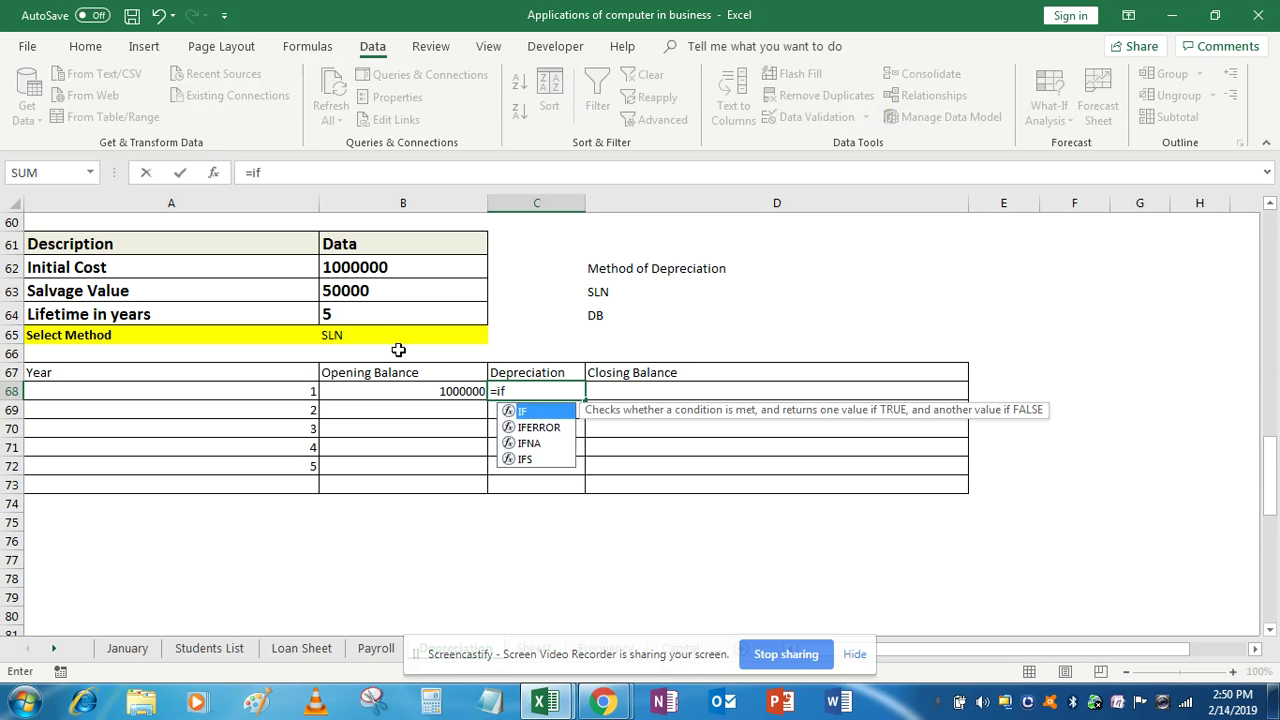
pyautogui.press('Tab')
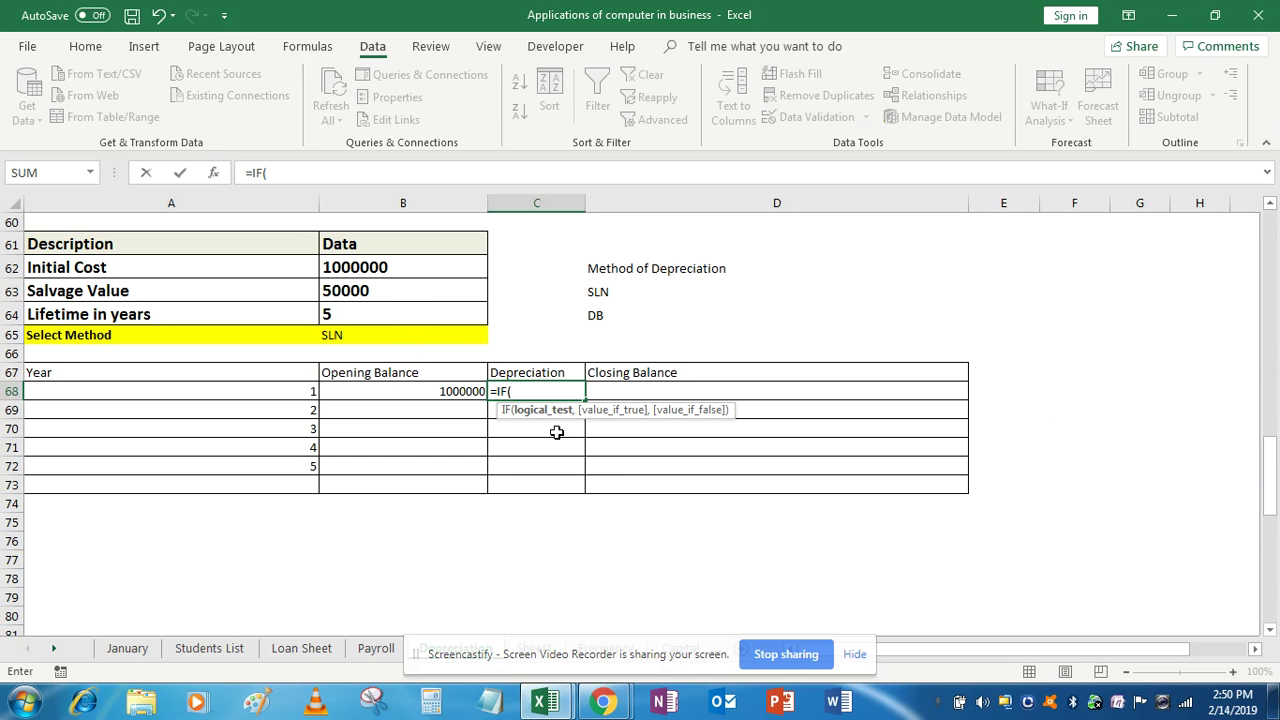
pyautogui.click(461, 337)
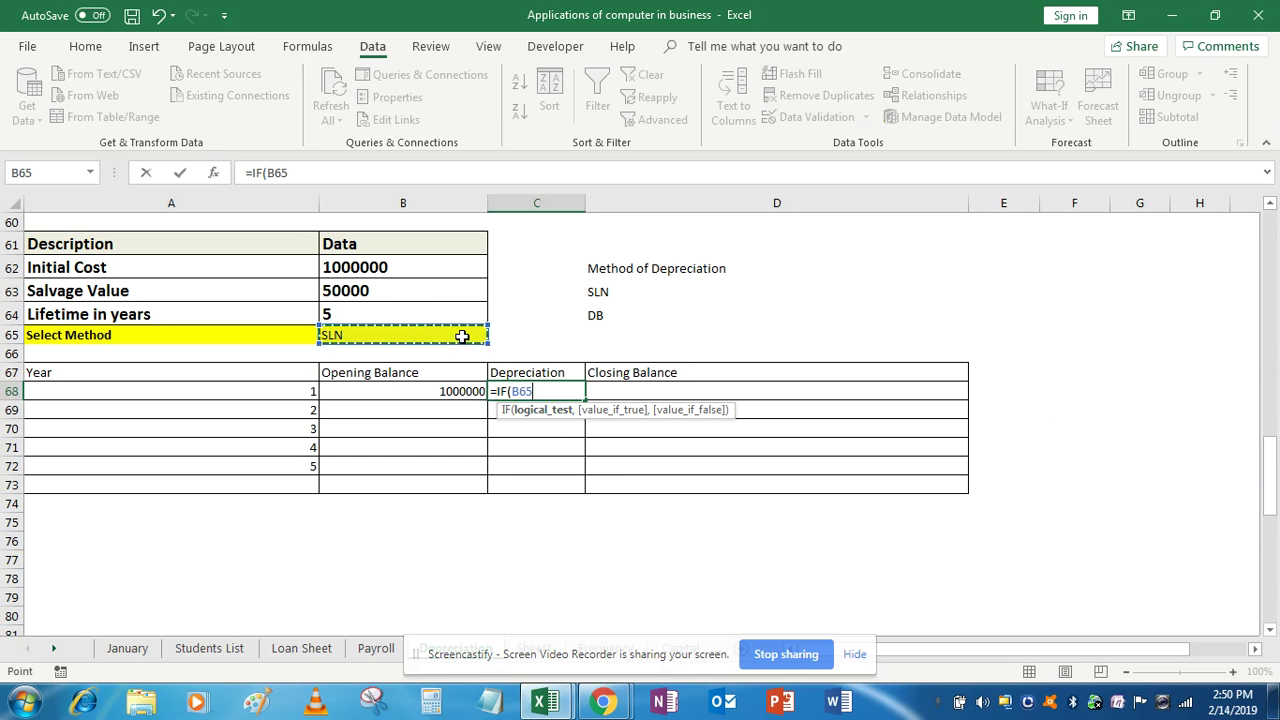
pyautogui.press('F4')
pyautogui.write('=')
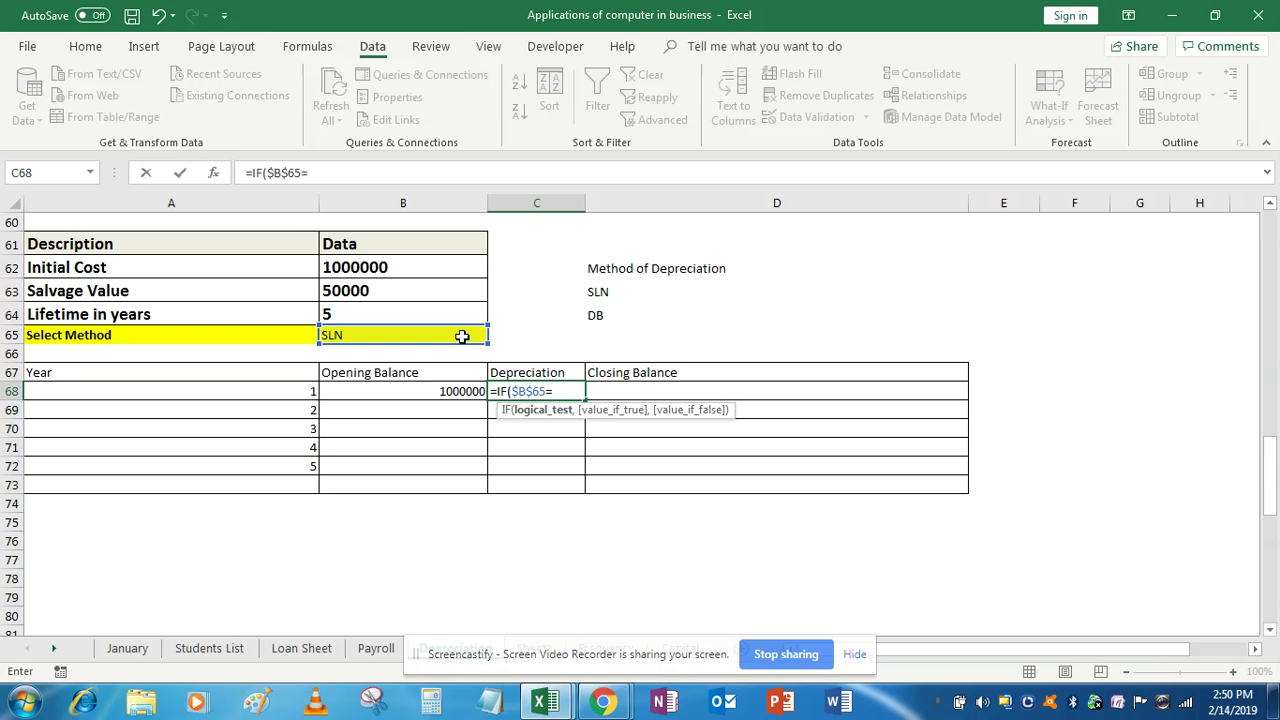
pyautogui.write('"')
pyautogui.press('capslock')
pyautogui.write('SLN')
pyautogui.press('capslock')
pyautogui.write('"')
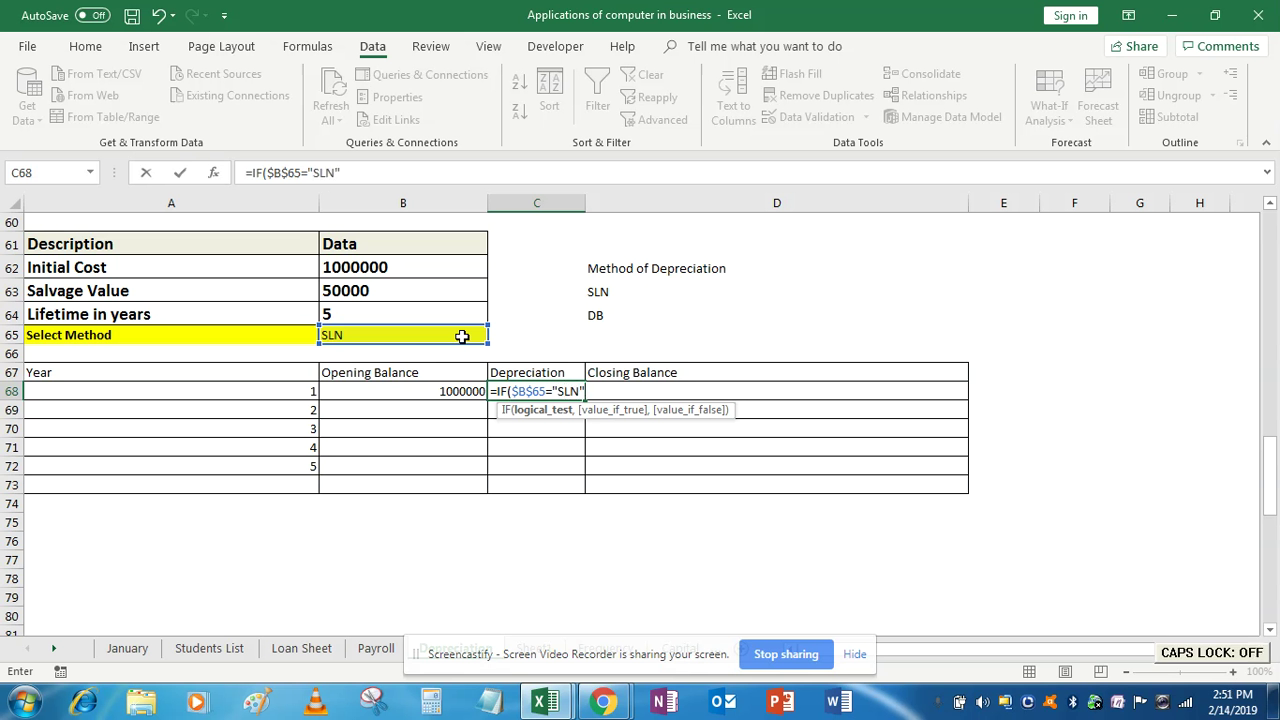
# Add SLN($B$62,$B$63,$B$64) as the IF formula's value if true, with absolute references.
pyautogui.write(',')
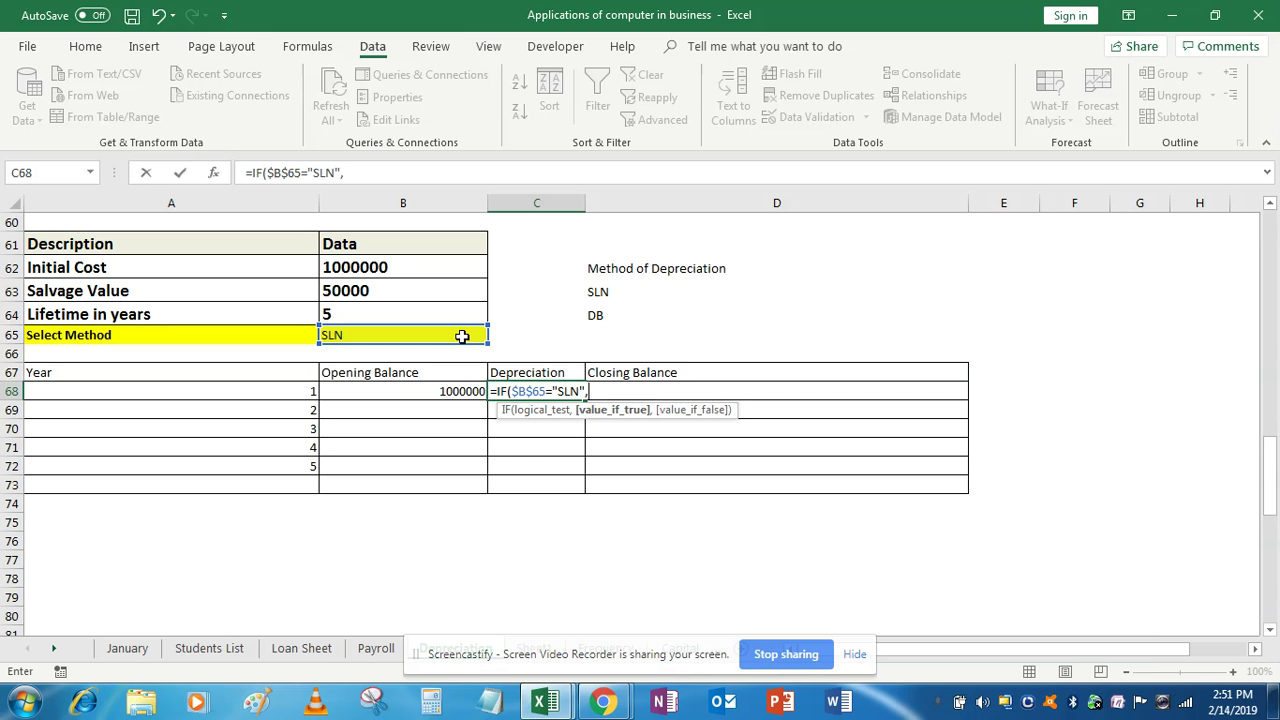
pyautogui.write('sln')
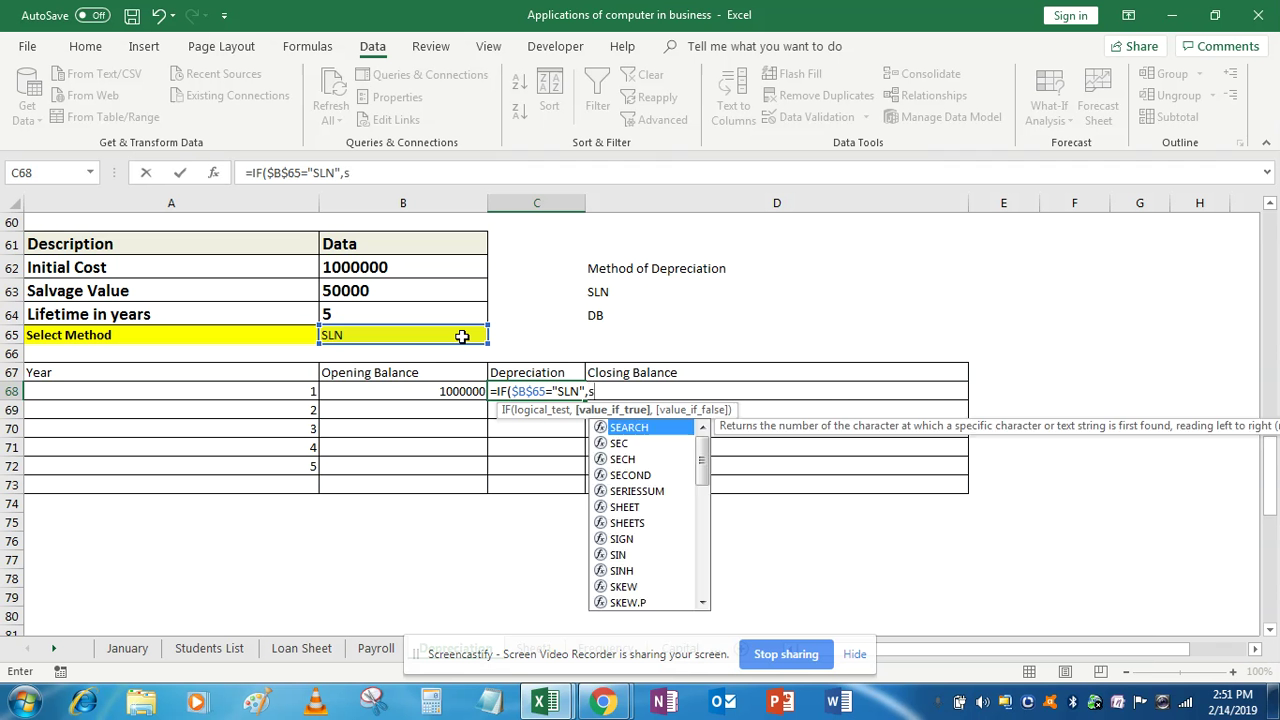
pyautogui.press('Tab')
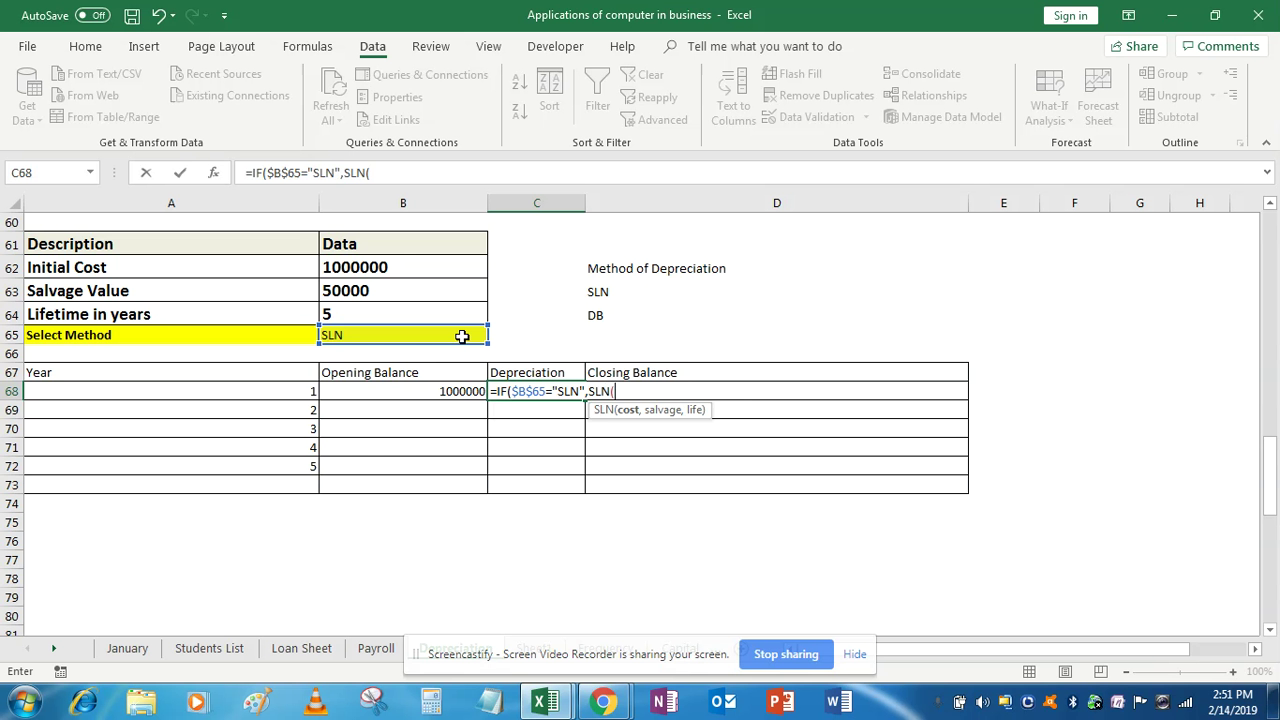
pyautogui.click(395, 267)
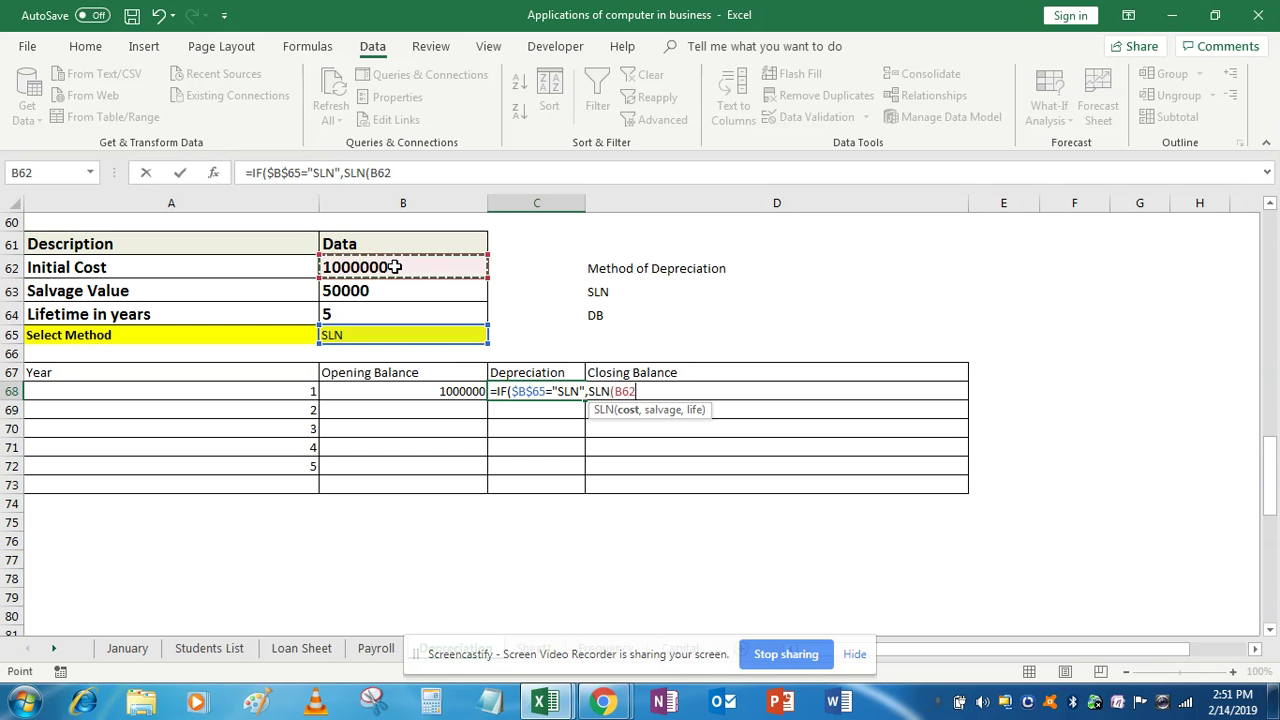
pyautogui.press('F4')
pyautogui.write(',')
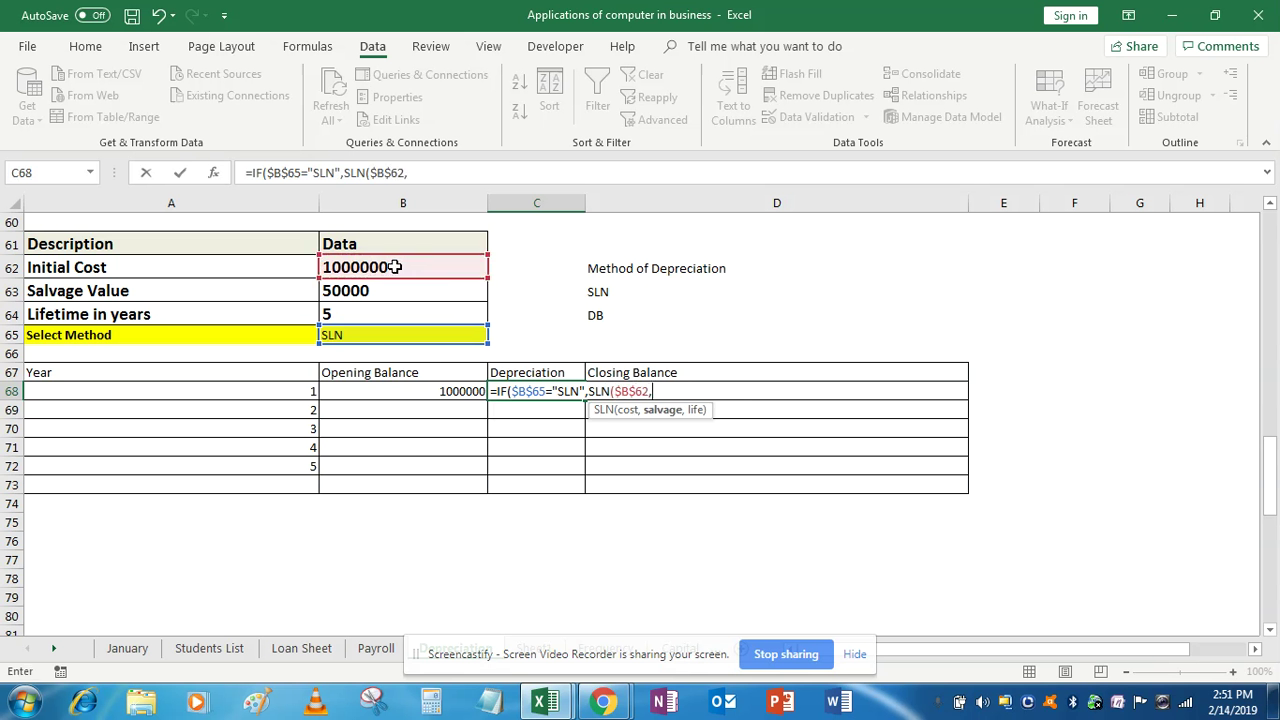
pyautogui.click(392, 289)
pyautogui.press('F4')
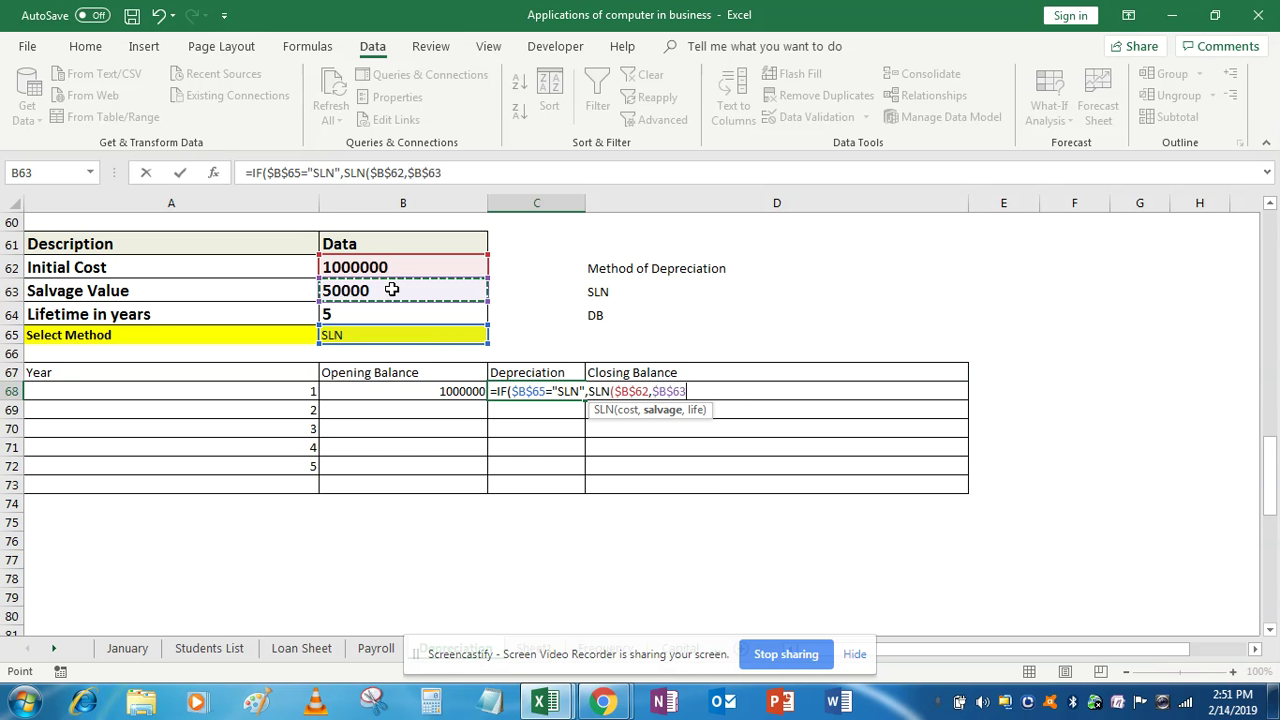
pyautogui.write(',')
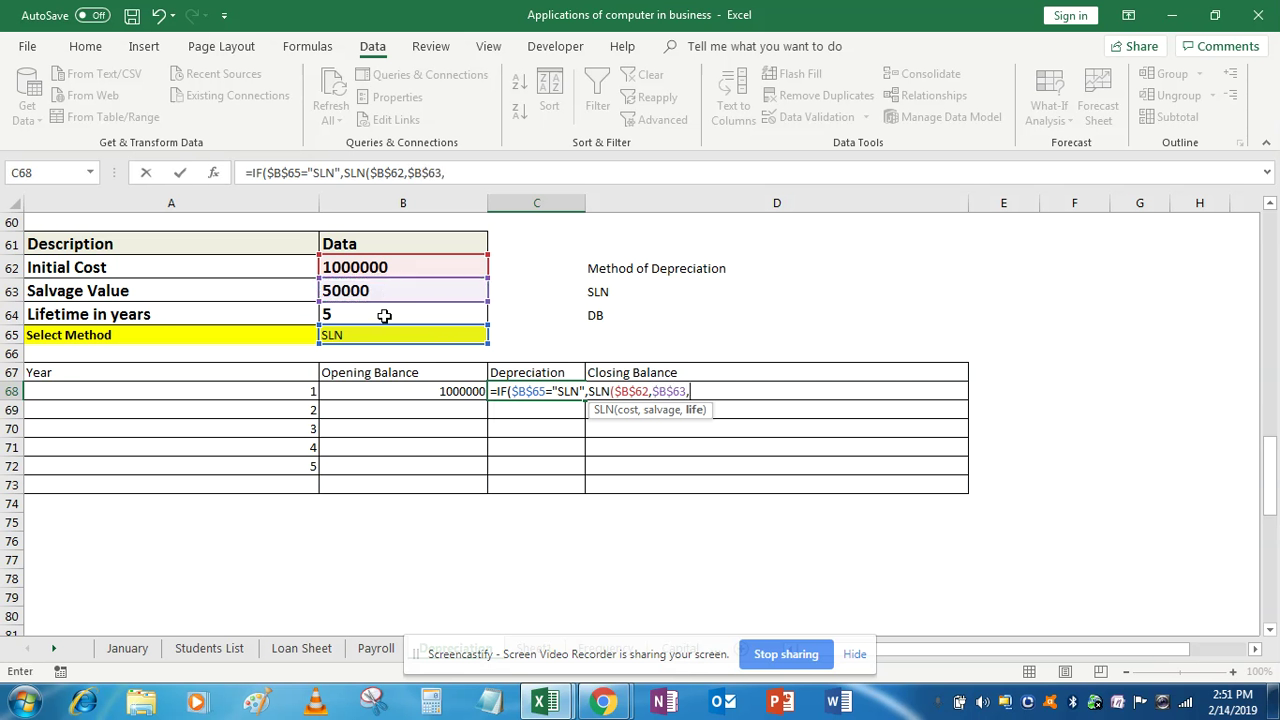
pyautogui.click(384, 317)
pyautogui.press('F4')
pyautogui.write(')')
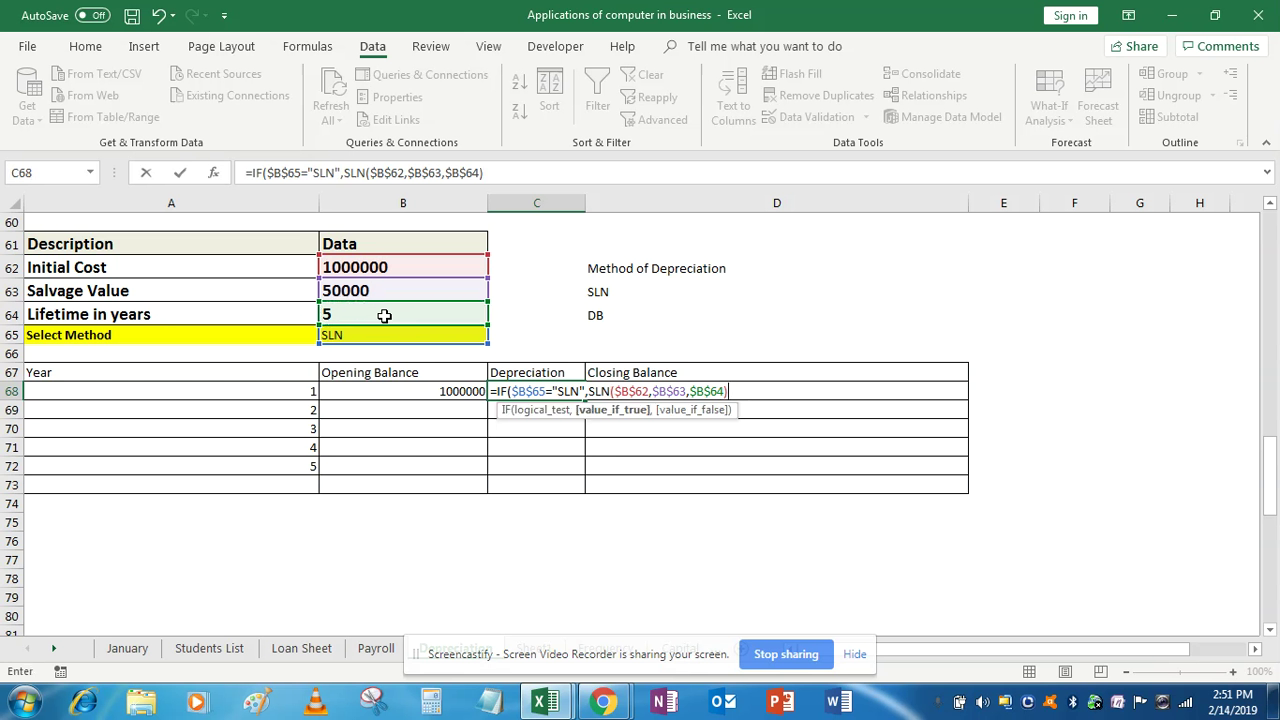
# Add the DB function as the IF formula's value if false, with $B$62 as the cost argument.
pyautogui.write(',')
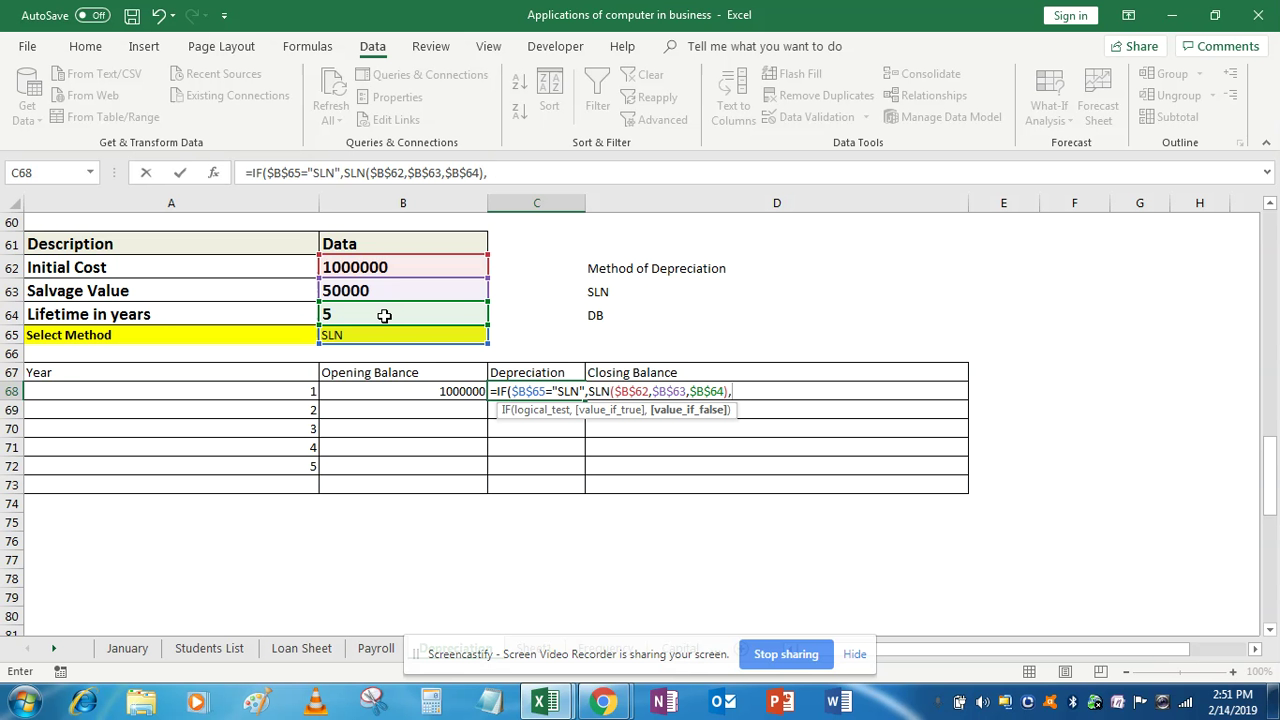
pyautogui.write('db')
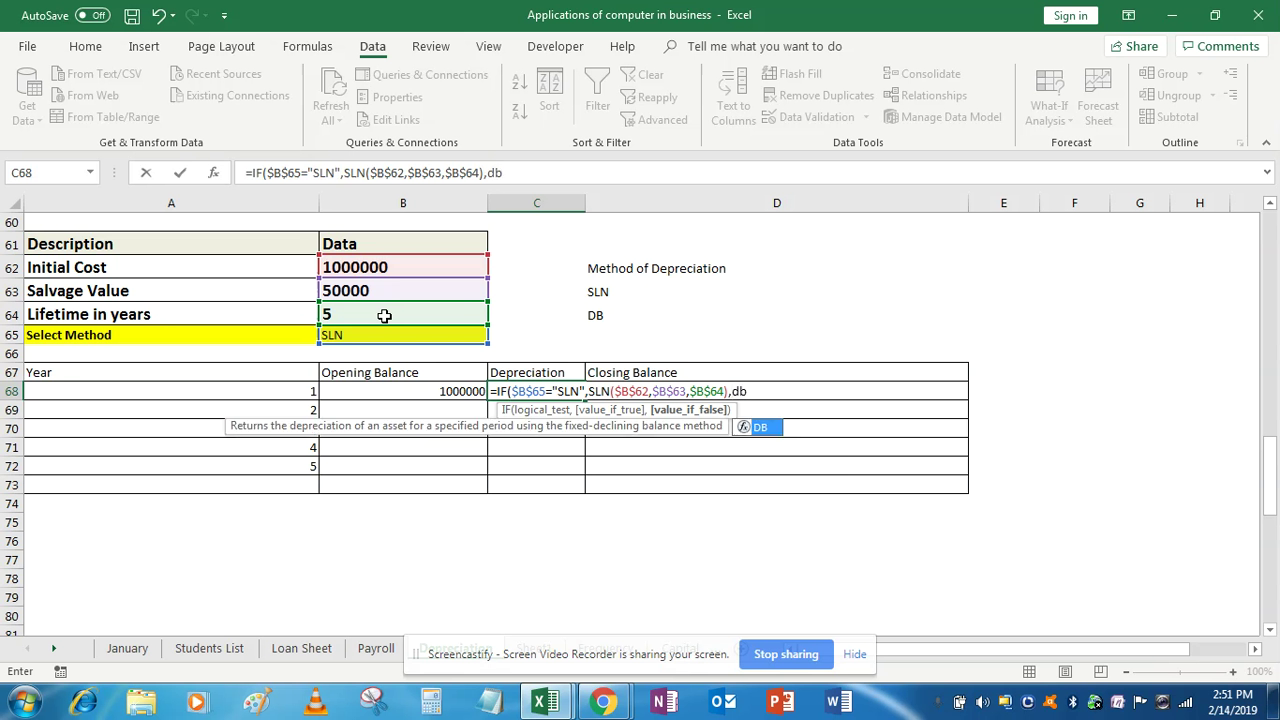
pyautogui.press('Tab')
pyautogui.click(340, 265)
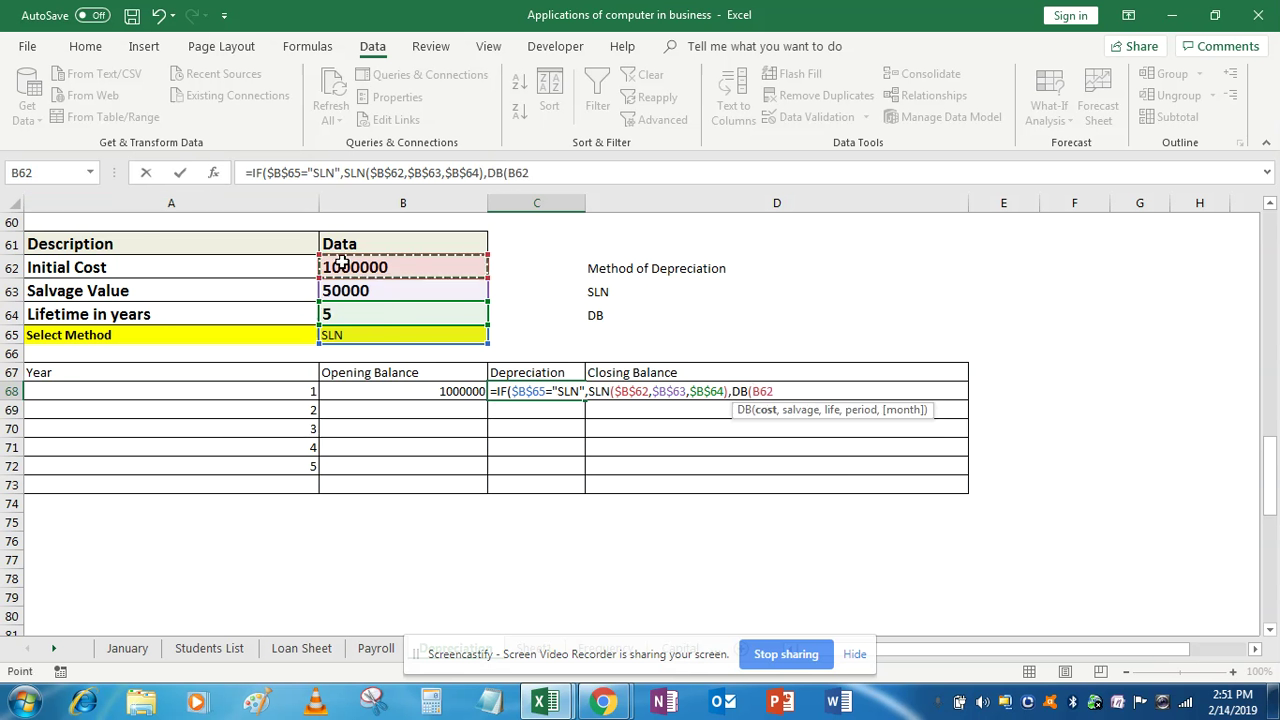
pyautogui.press('F4')
pyautogui.write(',')
pyautogui.click(343, 293)
pyautogui.press('F4')
pyautogui.click(349, 313)
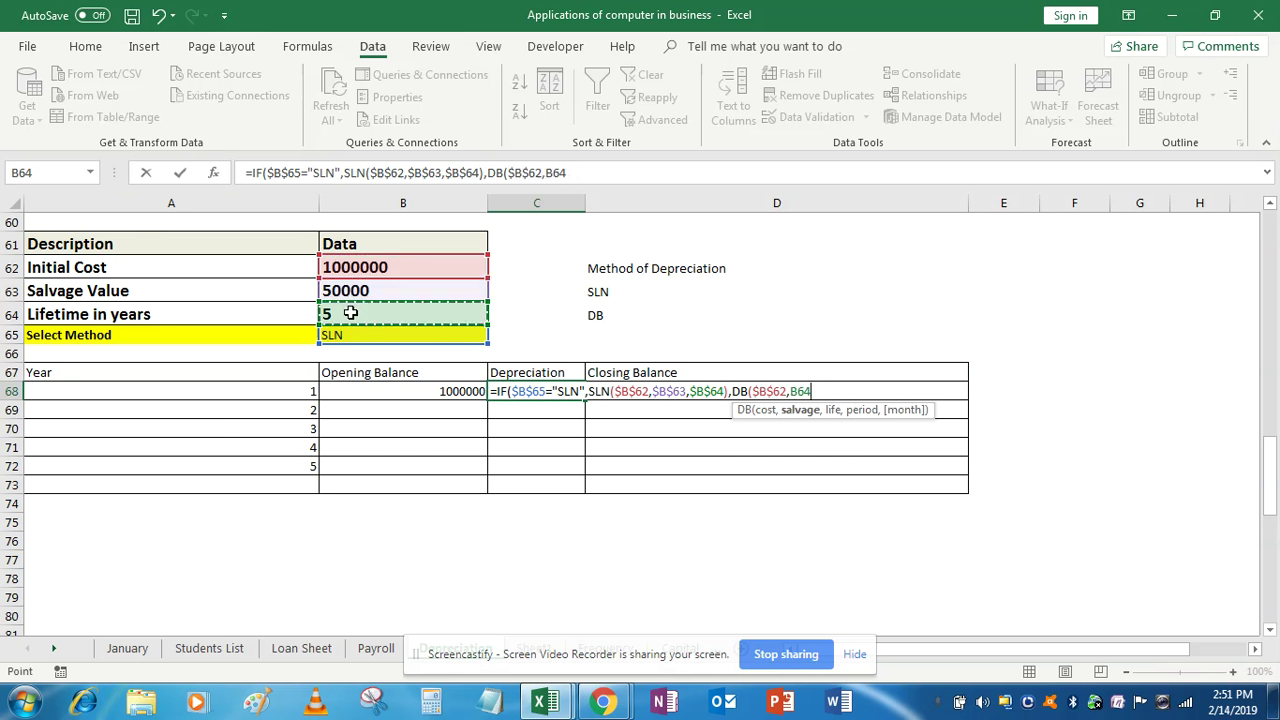
pyautogui.press('F4')
pyautogui.write(',')
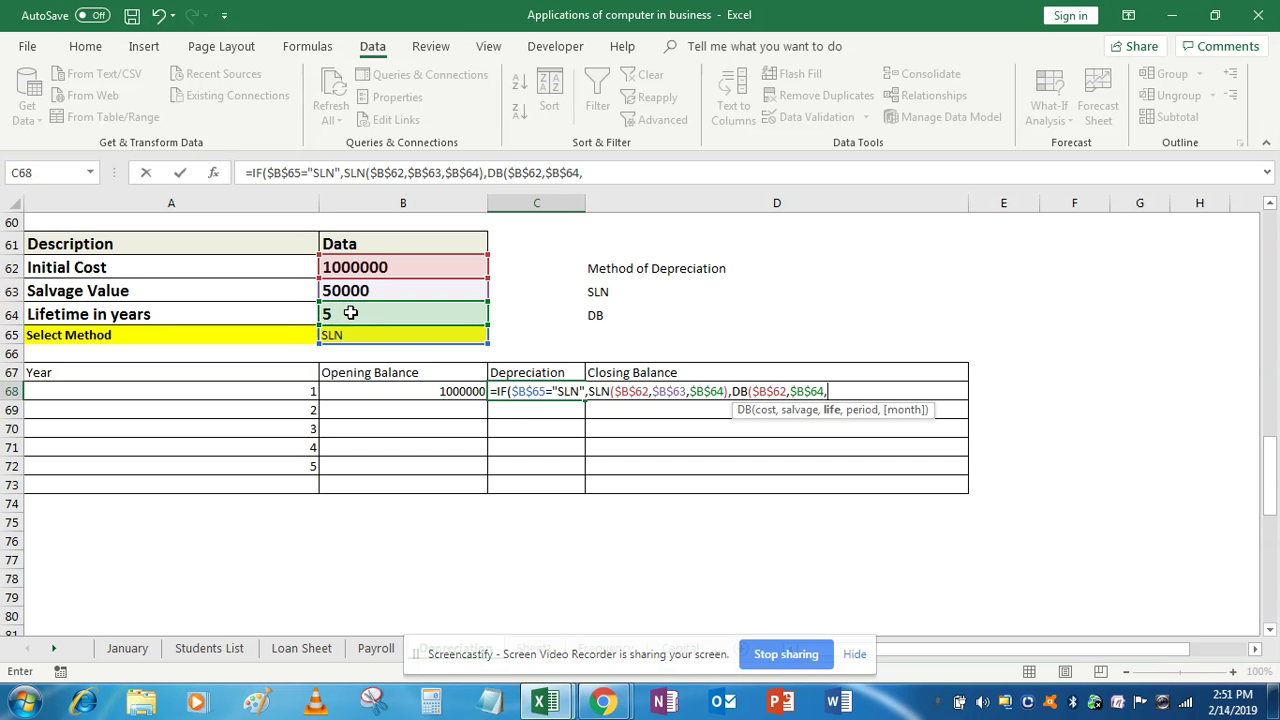
pyautogui.click(302, 394)
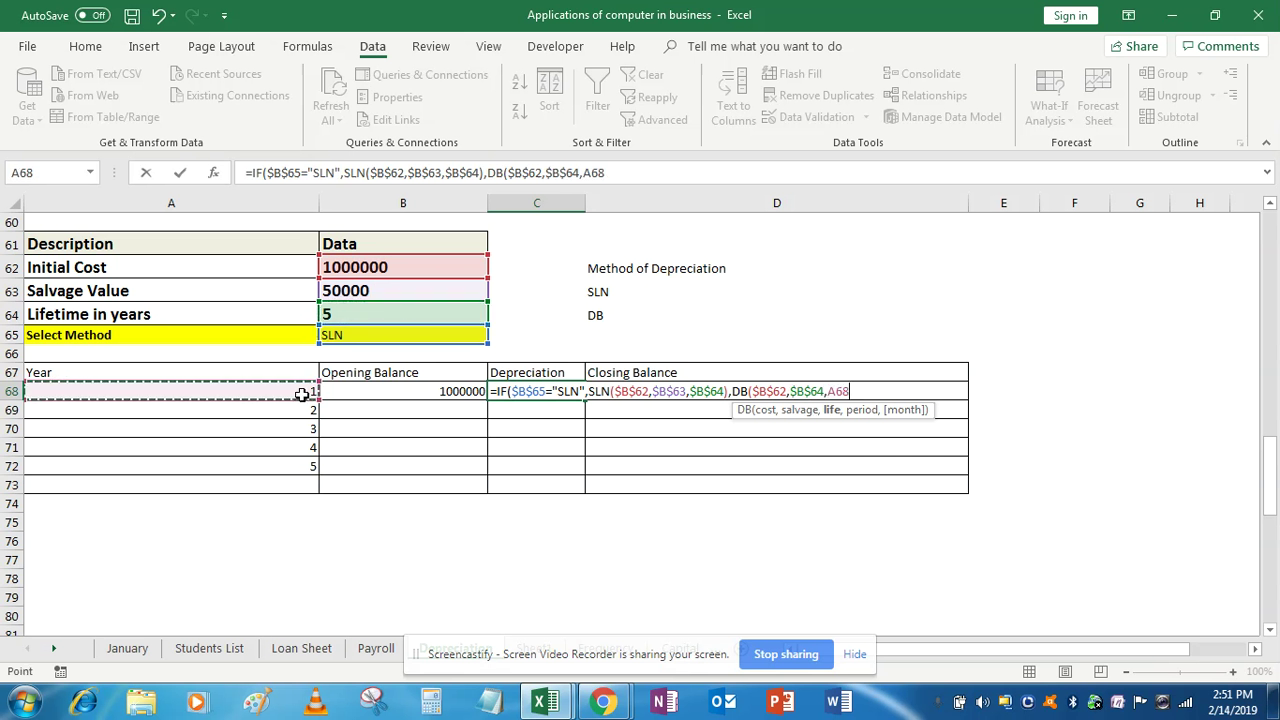
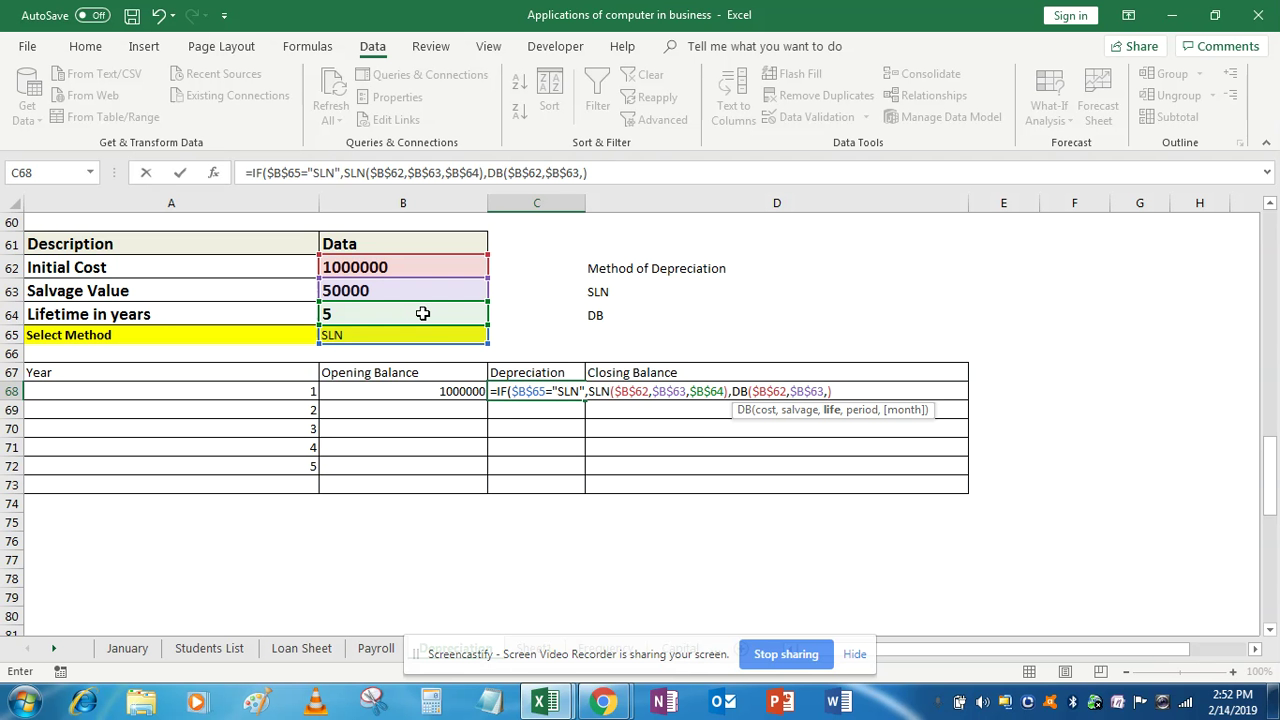
# Complete the DB function with $B$64 as life and A68 as period, and enter the formula in C68.
pyautogui.press('F4')
pyautogui.write(',')
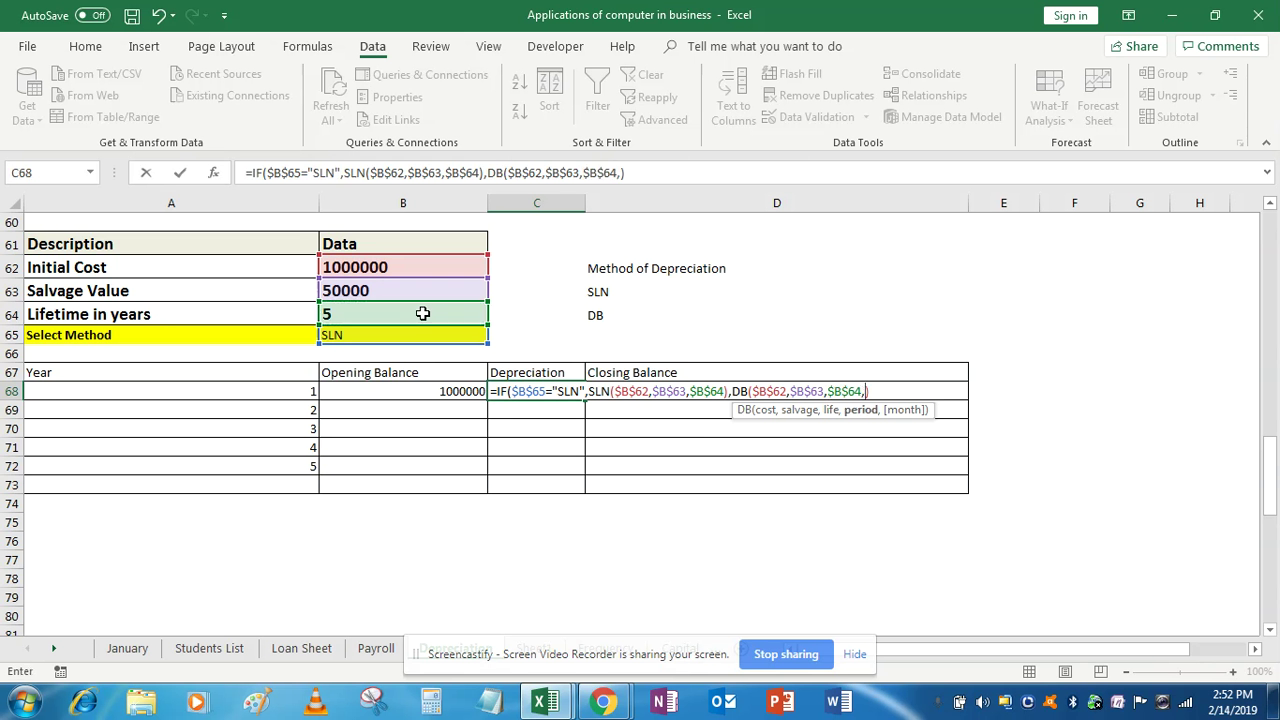
pyautogui.click(228, 396)
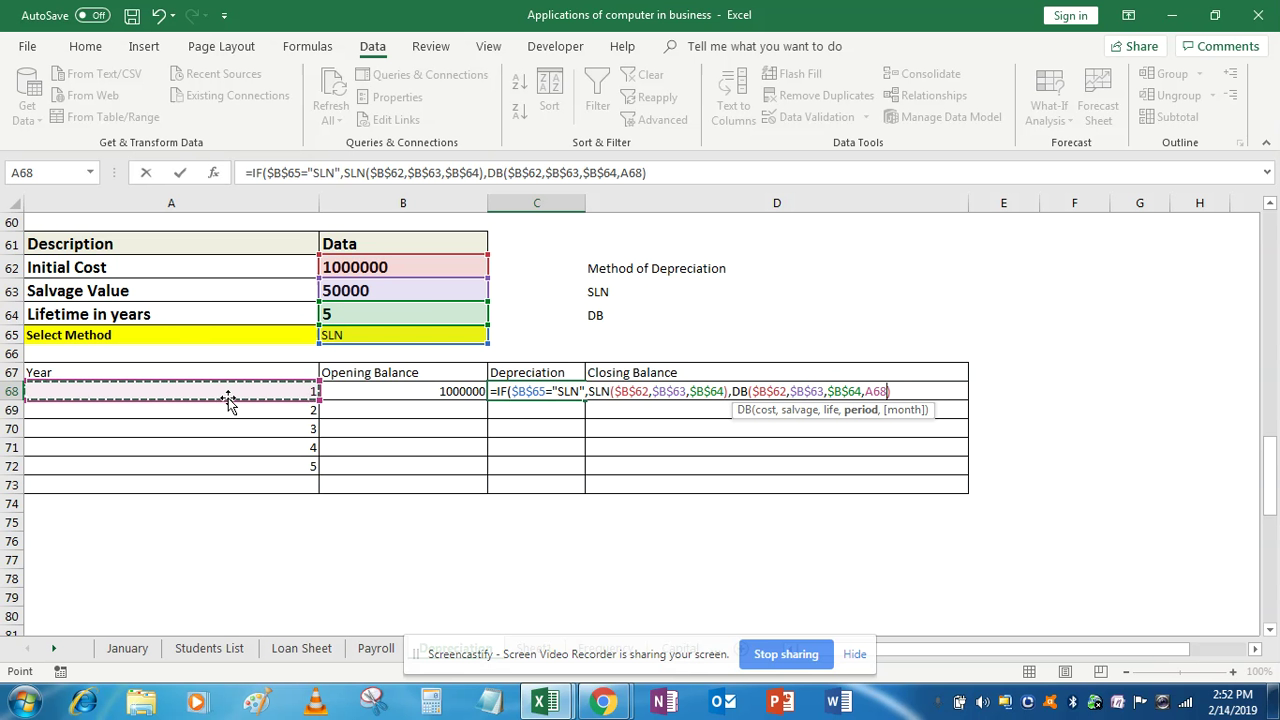
pyautogui.click(893, 391)
pyautogui.press('Return')
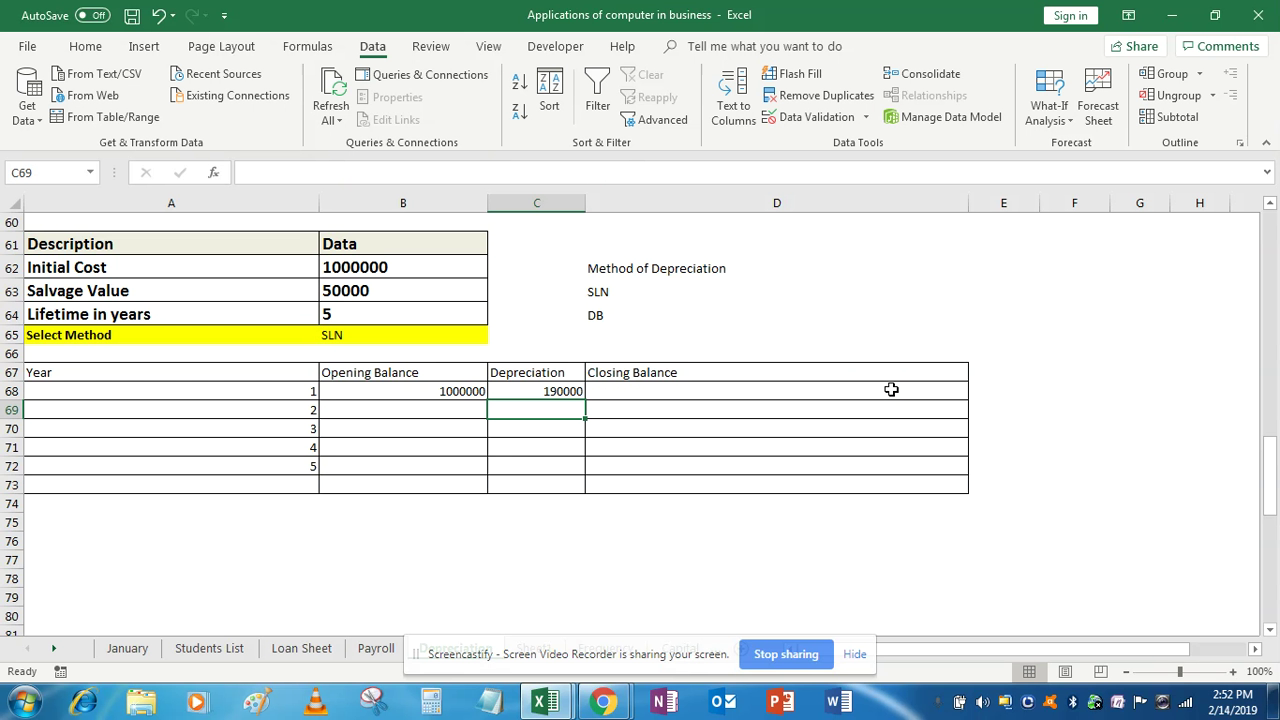
# Test the depreciation formula by switching the method in B65 to DB and back to SLN.
pyautogui.press('Up')
pyautogui.moveTo(585, 394); pyautogui.dragTo(431, 337)
pyautogui.click(431, 337)
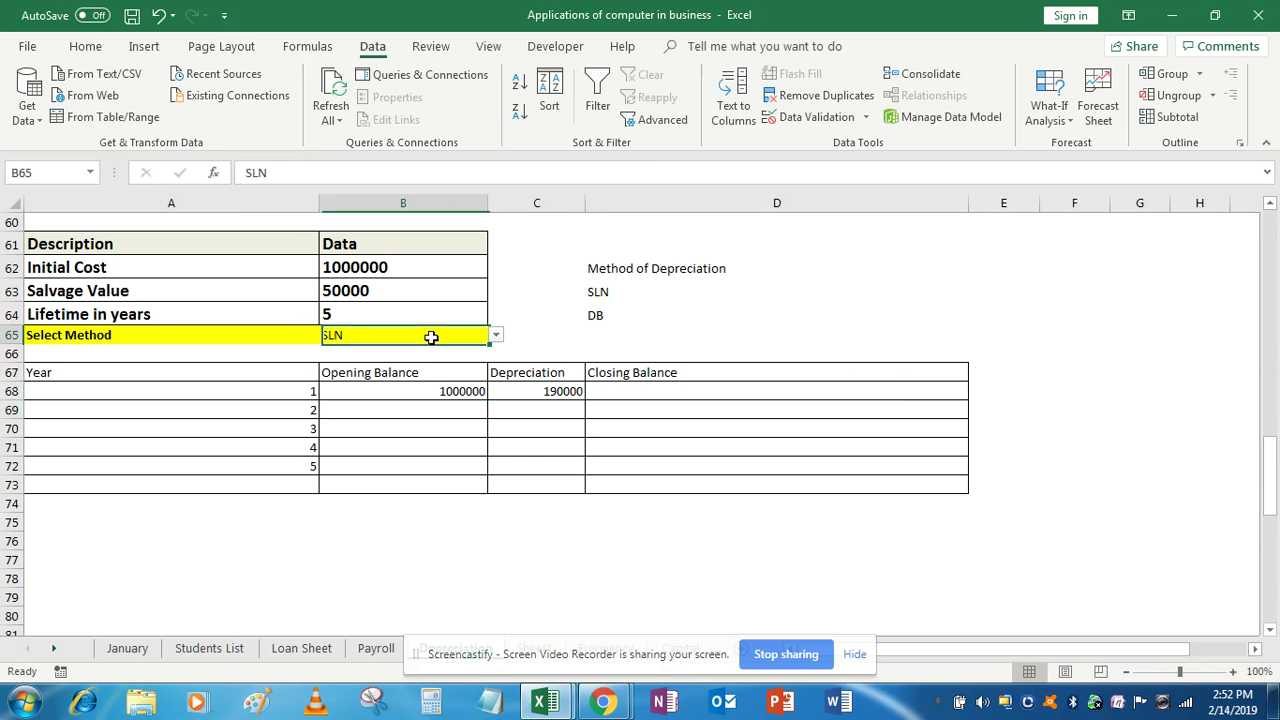
pyautogui.click(496, 336)
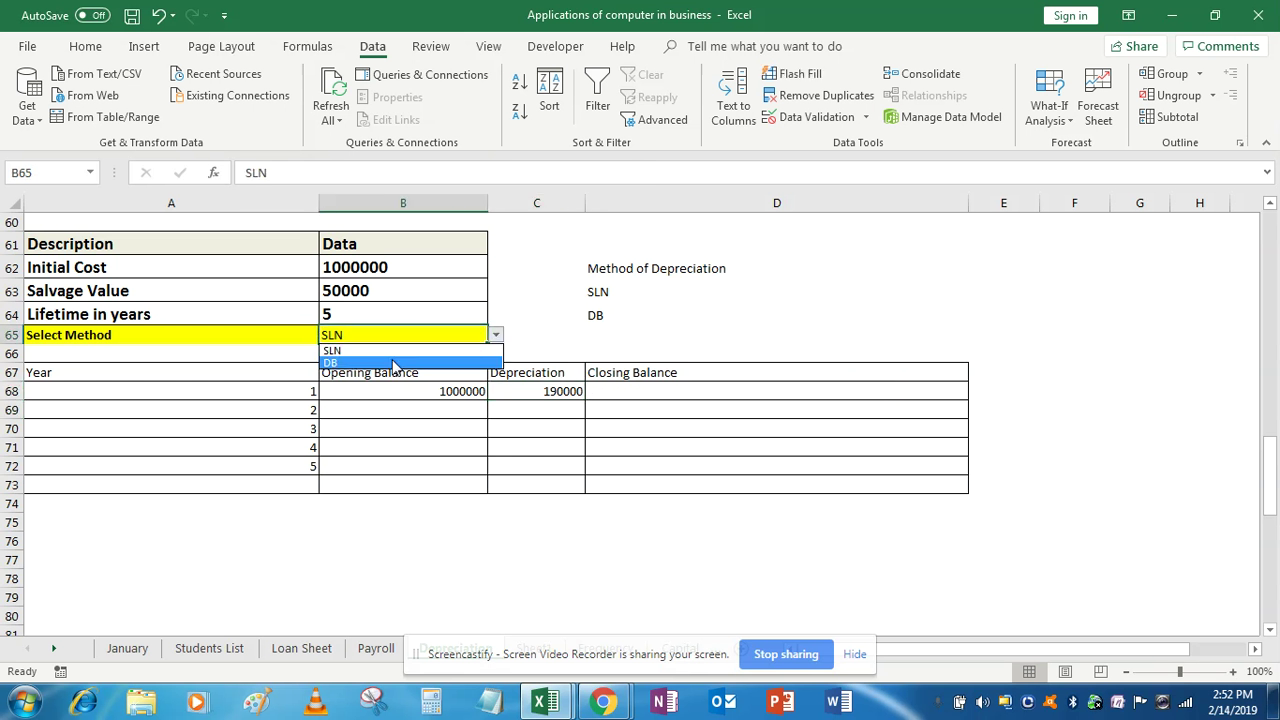
pyautogui.click(393, 363)
pyautogui.click(496, 337)
pyautogui.click(470, 351)
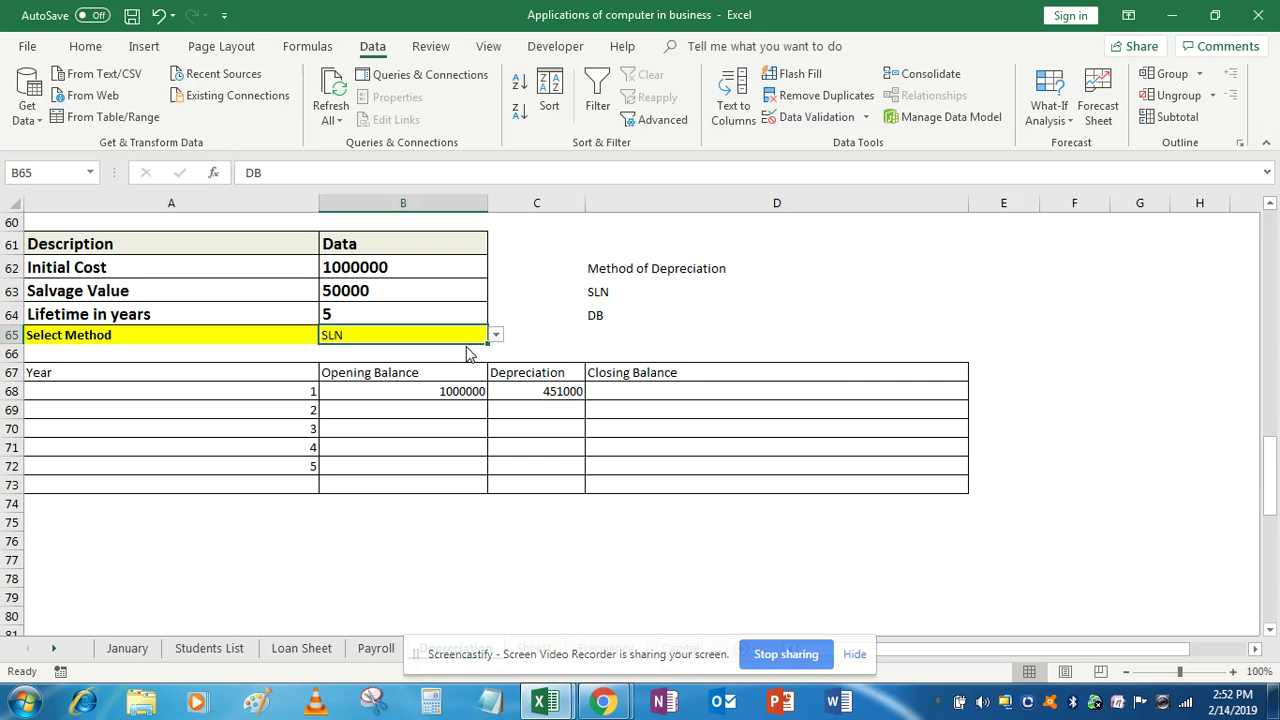
# Wrap the year 1 depreciation formula in C68 in ROUND with 0 decimal digits.
pyautogui.click(530, 392)
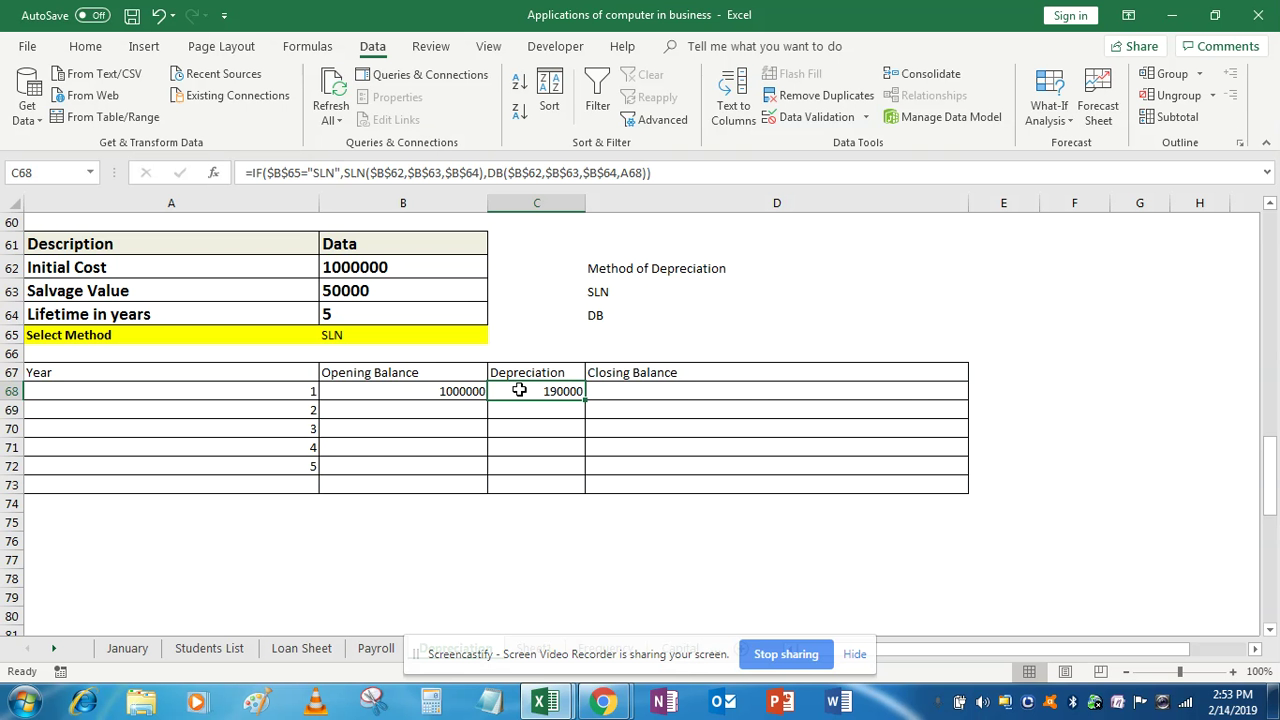
pyautogui.click(253, 172)
pyautogui.write('round')
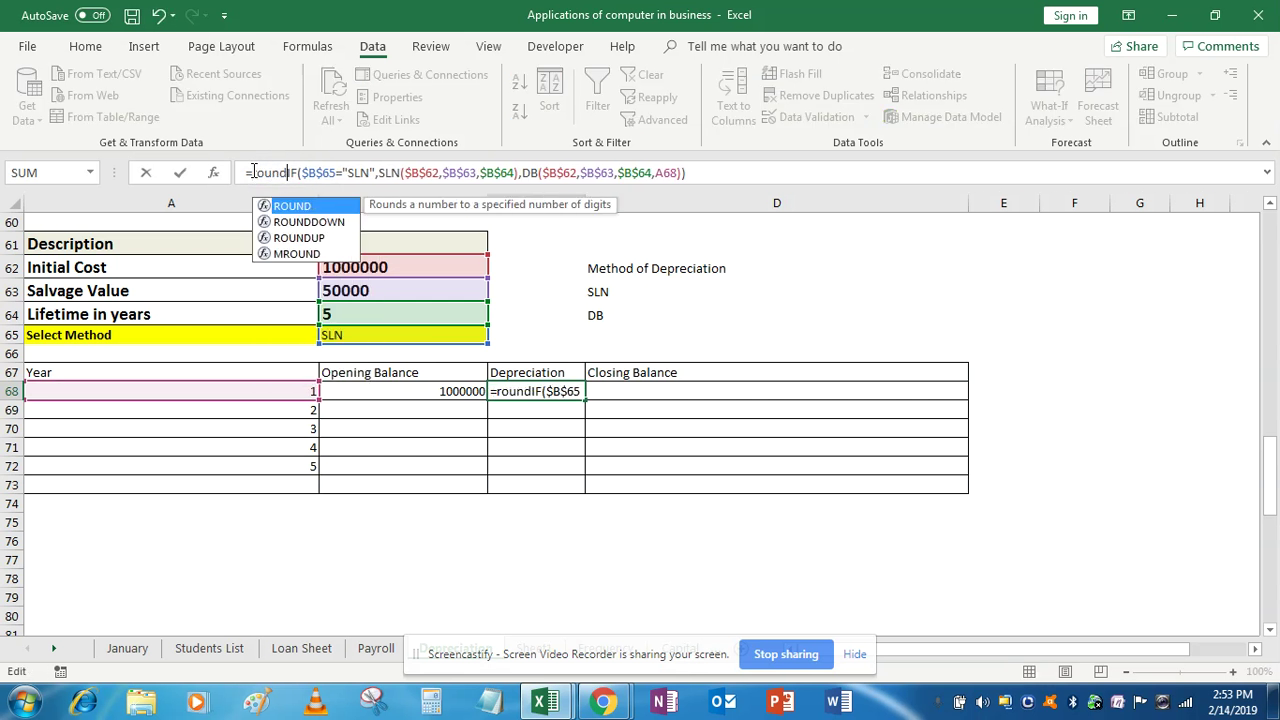
pyautogui.press('Tab')
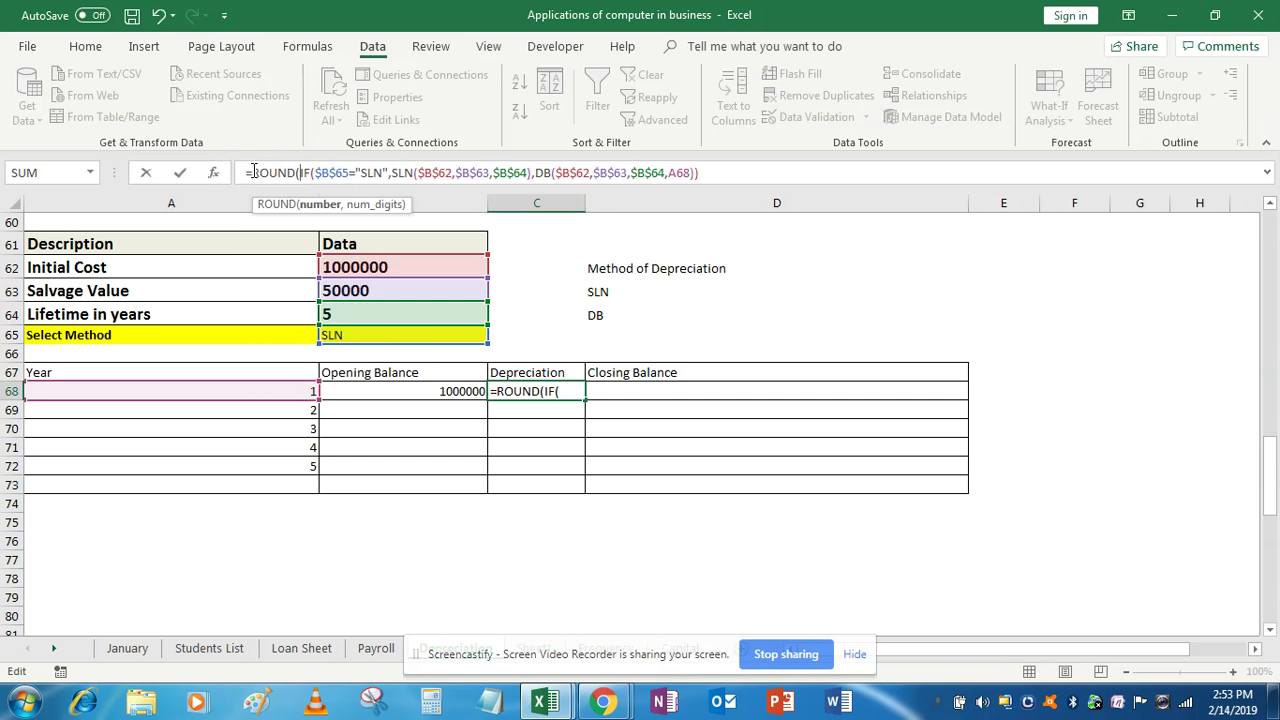
pyautogui.click(707, 172)
pyautogui.write(',0')
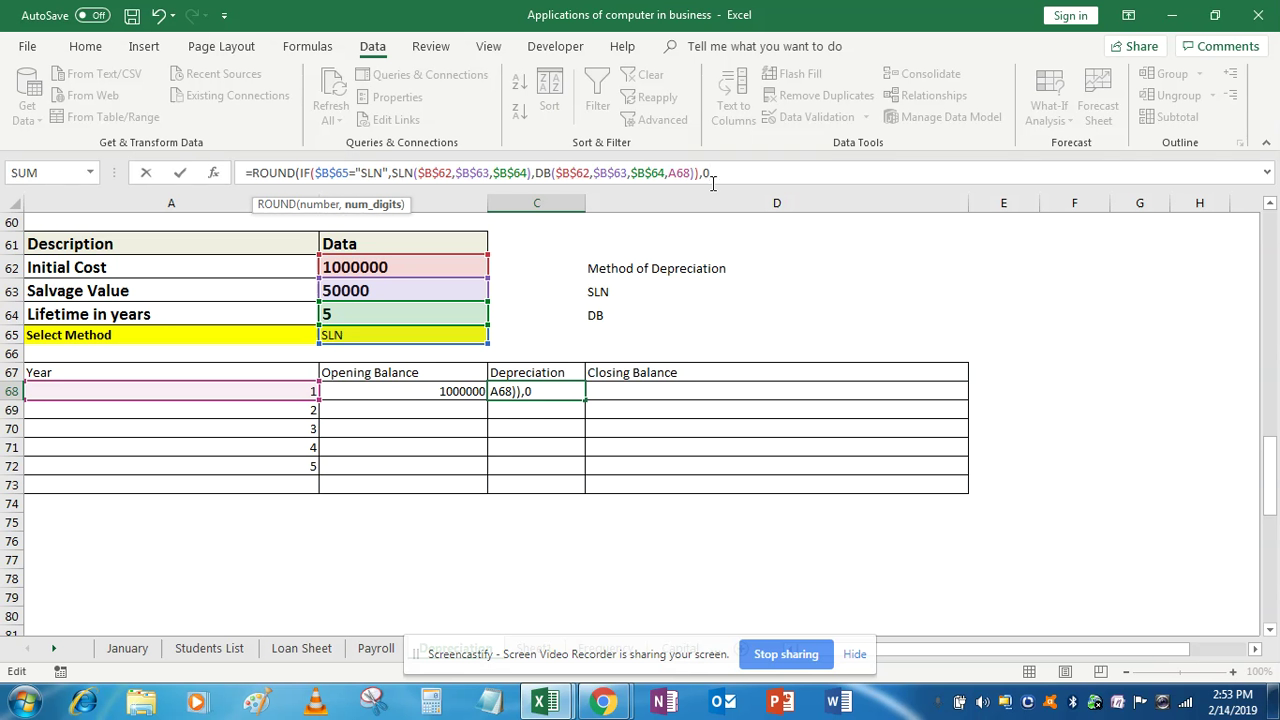
pyautogui.write(')')
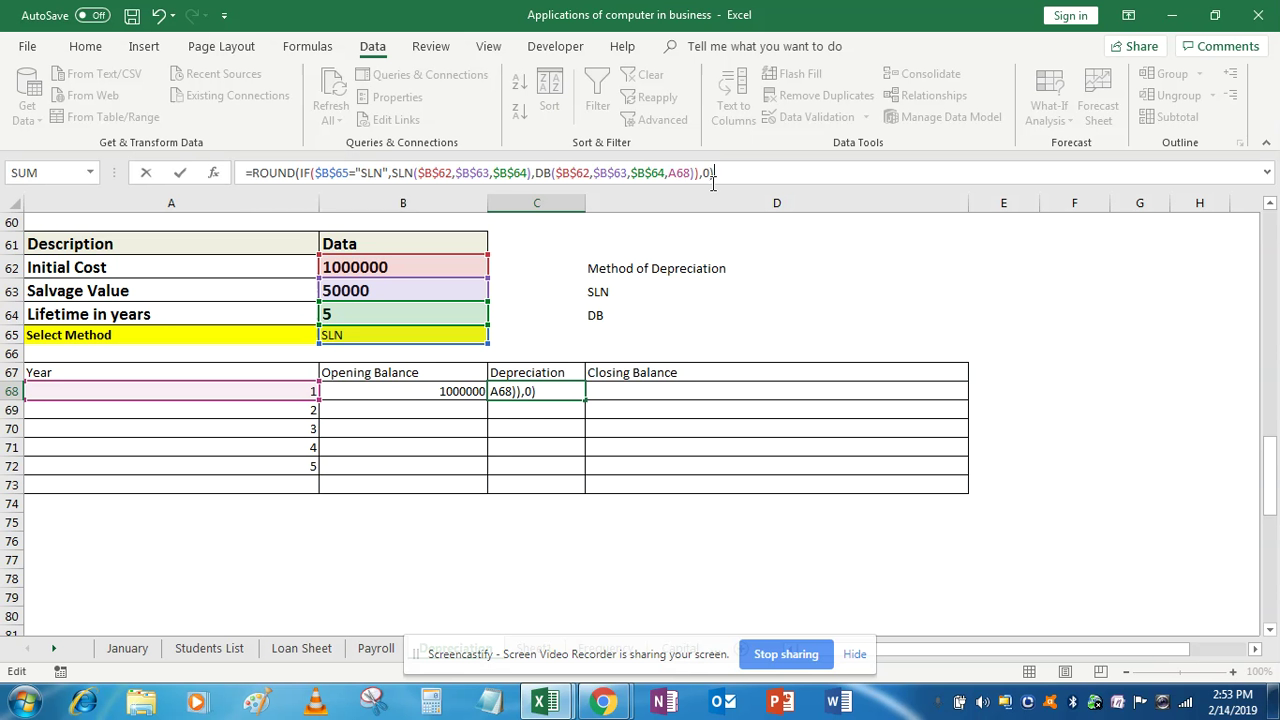
pyautogui.press('Return')
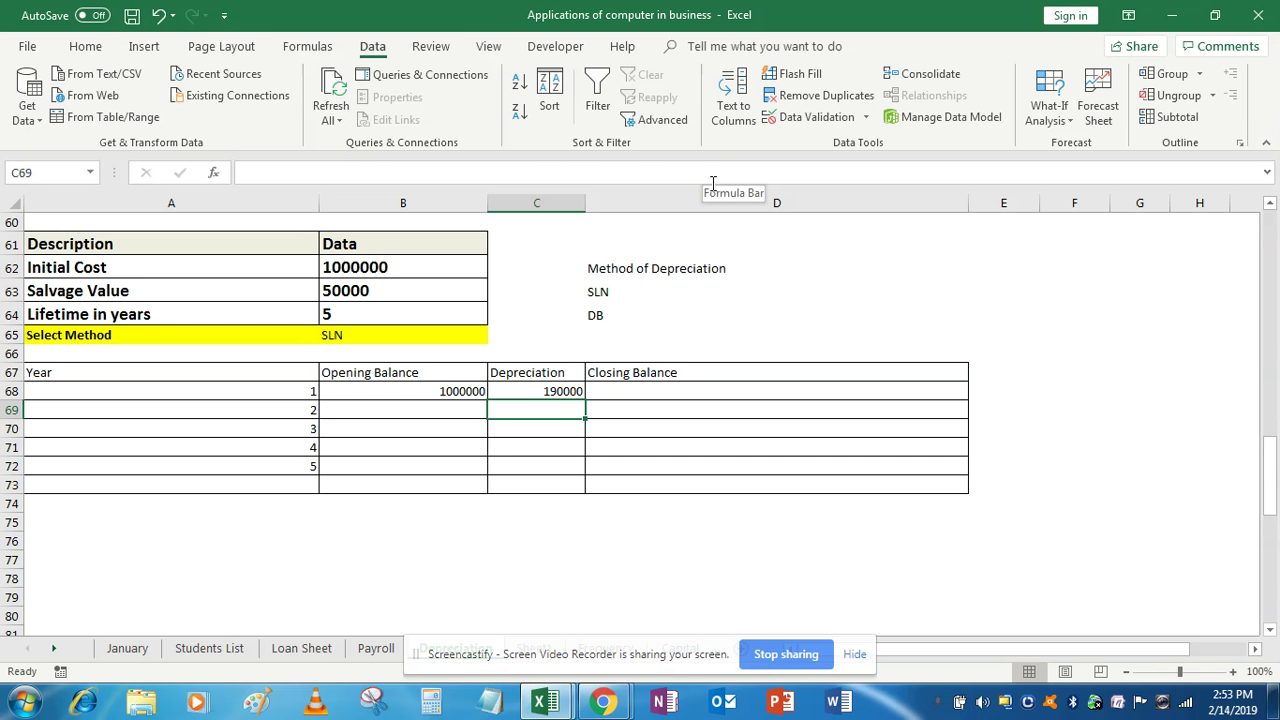
# Calculate the year 1 closing balance in D68 with =B68-C68.
pyautogui.press('Up')
pyautogui.press('Right')
pyautogui.write('=')
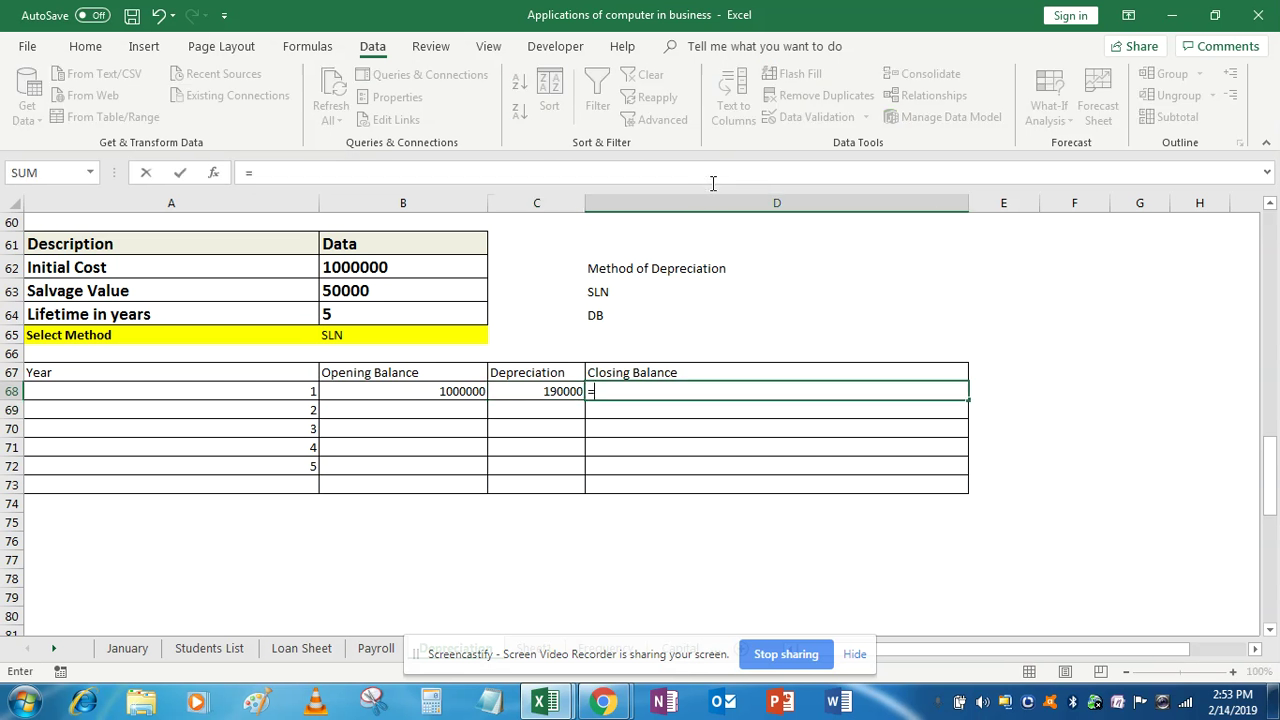
pyautogui.press('Left')
pyautogui.press('Left')
pyautogui.write('-')
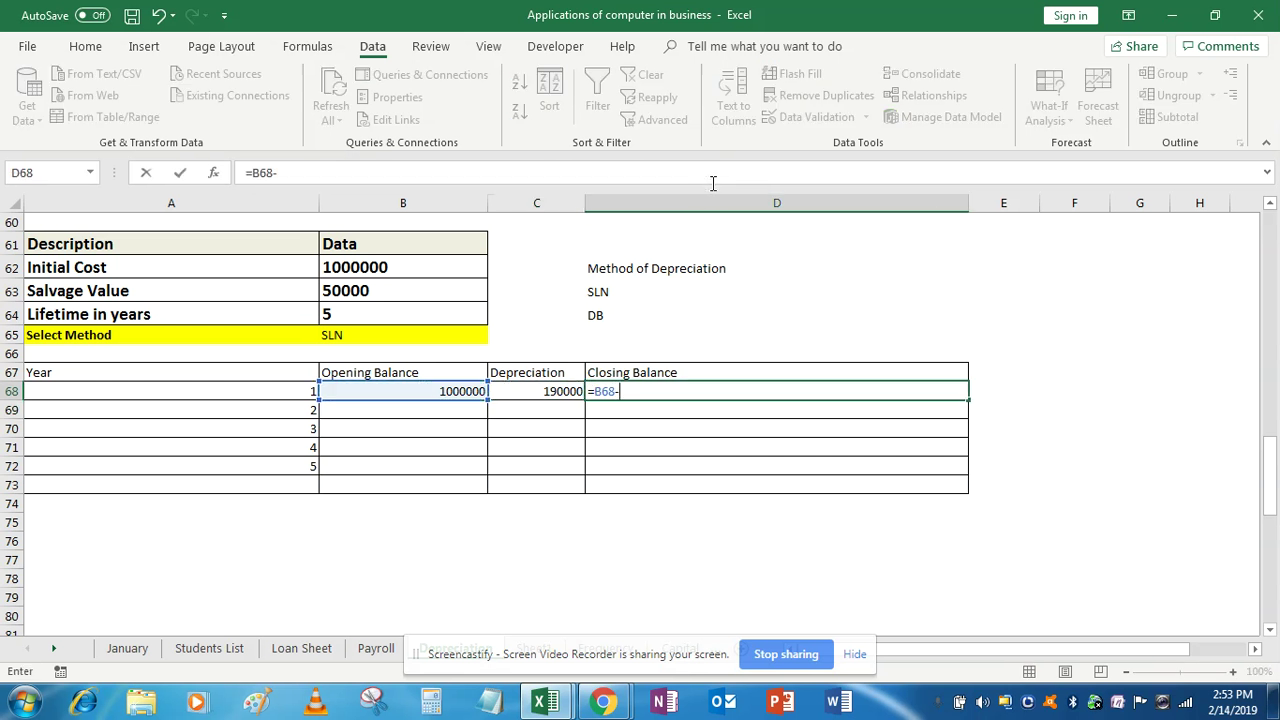
pyautogui.press('Left')
pyautogui.press('Return')
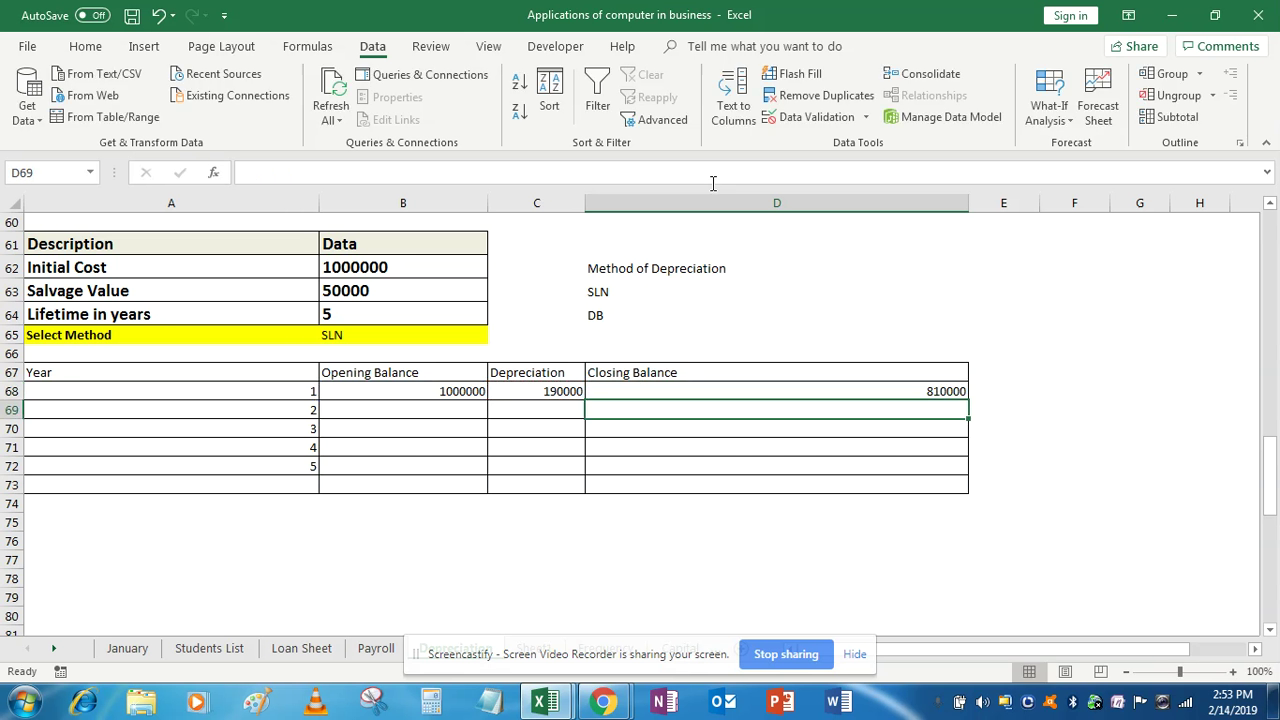
# Link the year 2 opening balance in B69 to the year 1 closing balance with =D68.
pyautogui.press('Left')
pyautogui.press('Left')
pyautogui.write('=')
pyautogui.press('Right')
pyautogui.press('Right')
pyautogui.press('Up')
pyautogui.press('Return')
# Fill the depreciation and closing balance formulas from row 68 down into C69 and D69.
pyautogui.press('Up')
pyautogui.press('Right')
pyautogui.hotkey('ctrl', 'd')
pyautogui.press('Right')
pyautogui.press('Left')
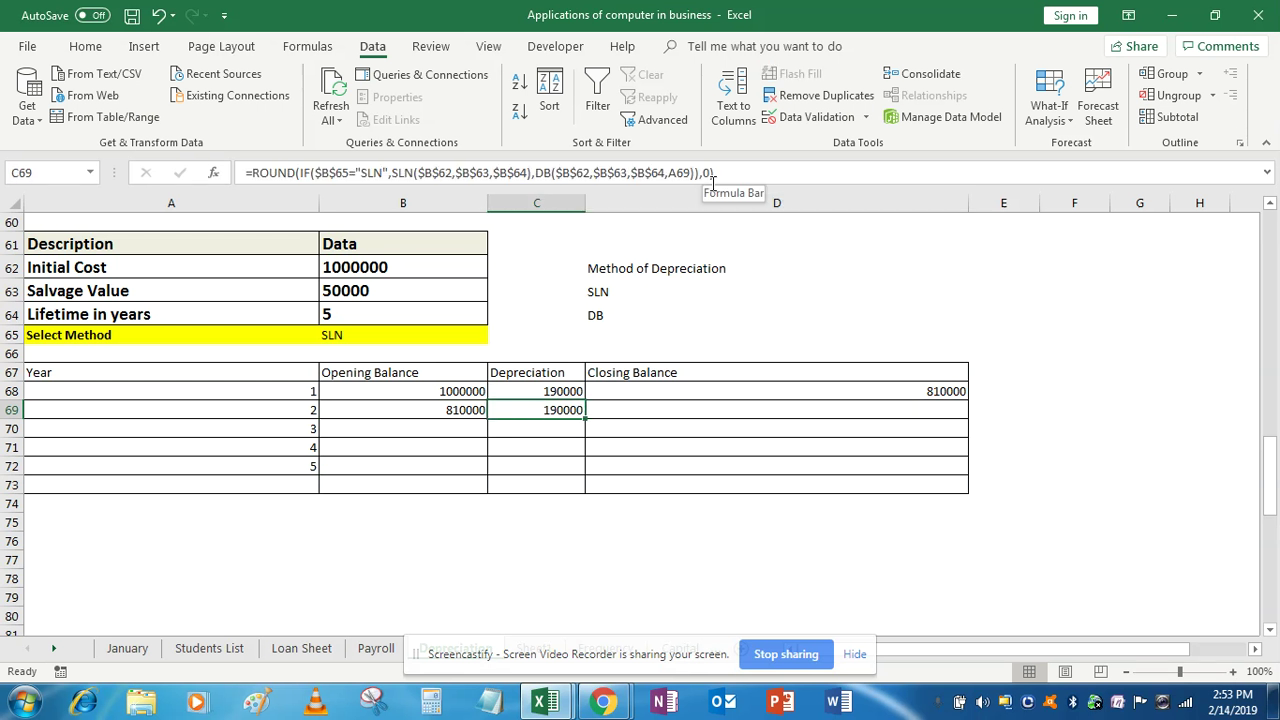
pyautogui.press('Right')
pyautogui.hotkey('ctrl', 'd')
pyautogui.press('Down')
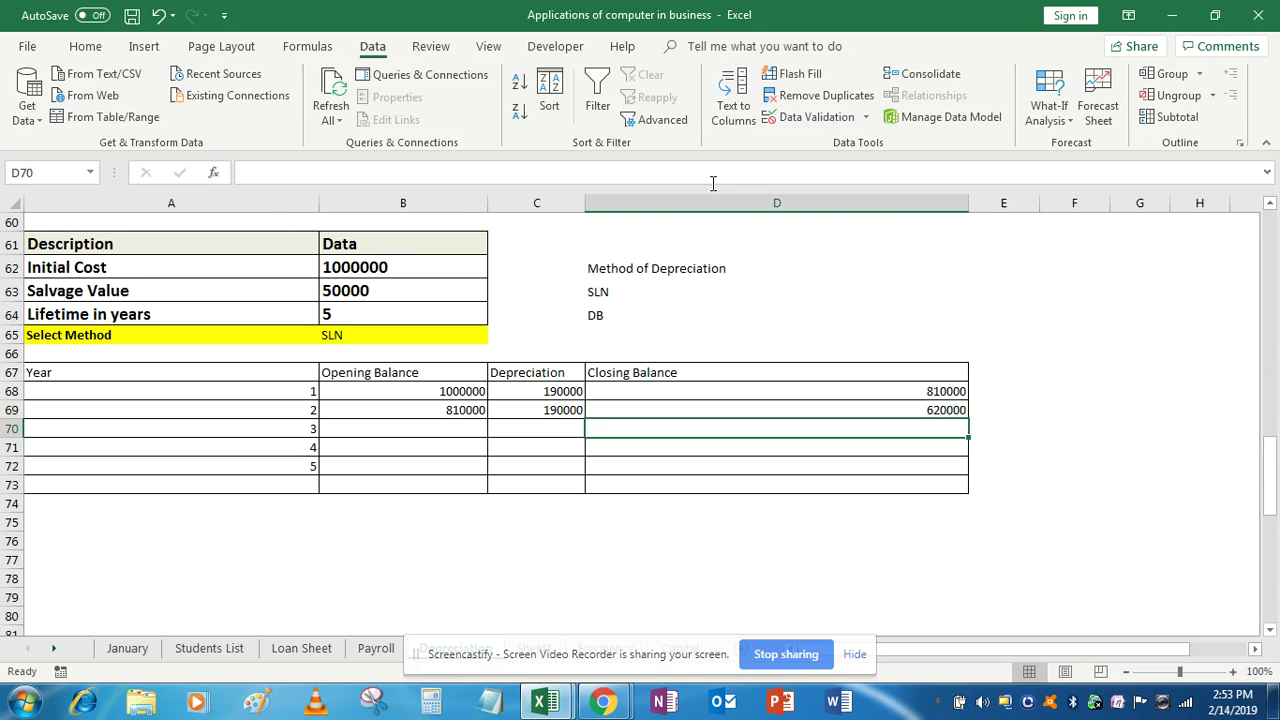
# Fill the year 2 formulas in B69:D69 down to year 5 in row 72.
pyautogui.press('Left')
pyautogui.press('Left')
pyautogui.press('Up')
pyautogui.hotkey('shift', 'Down')
pyautogui.hotkey('shift', 'Down')
pyautogui.hotkey('shift', 'Down')
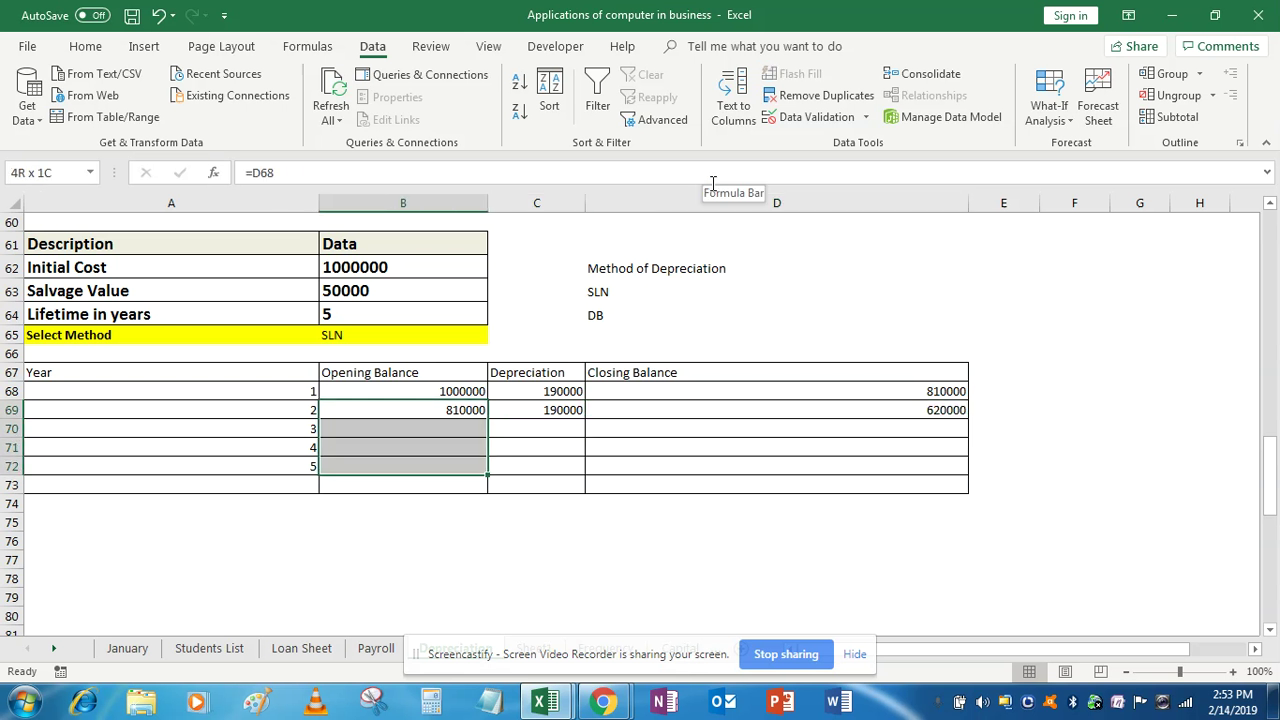
pyautogui.hotkey('shift', 'Right')
pyautogui.hotkey('shift', 'Right')
pyautogui.hotkey('shift', 'Right')
pyautogui.hotkey('shift', 'Left')
pyautogui.hotkey('ctrl', 'd')
# Examine the formulas filled into the opening balance, depreciation and closing balance columns through year 5.
pyautogui.press('Left')
pyautogui.press('Right')
pyautogui.press('Right')
pyautogui.press('Right')
pyautogui.press('Right')
pyautogui.press('Left')
pyautogui.press('Down')
pyautogui.press('Down')
pyautogui.press('Down')
pyautogui.press('Left')
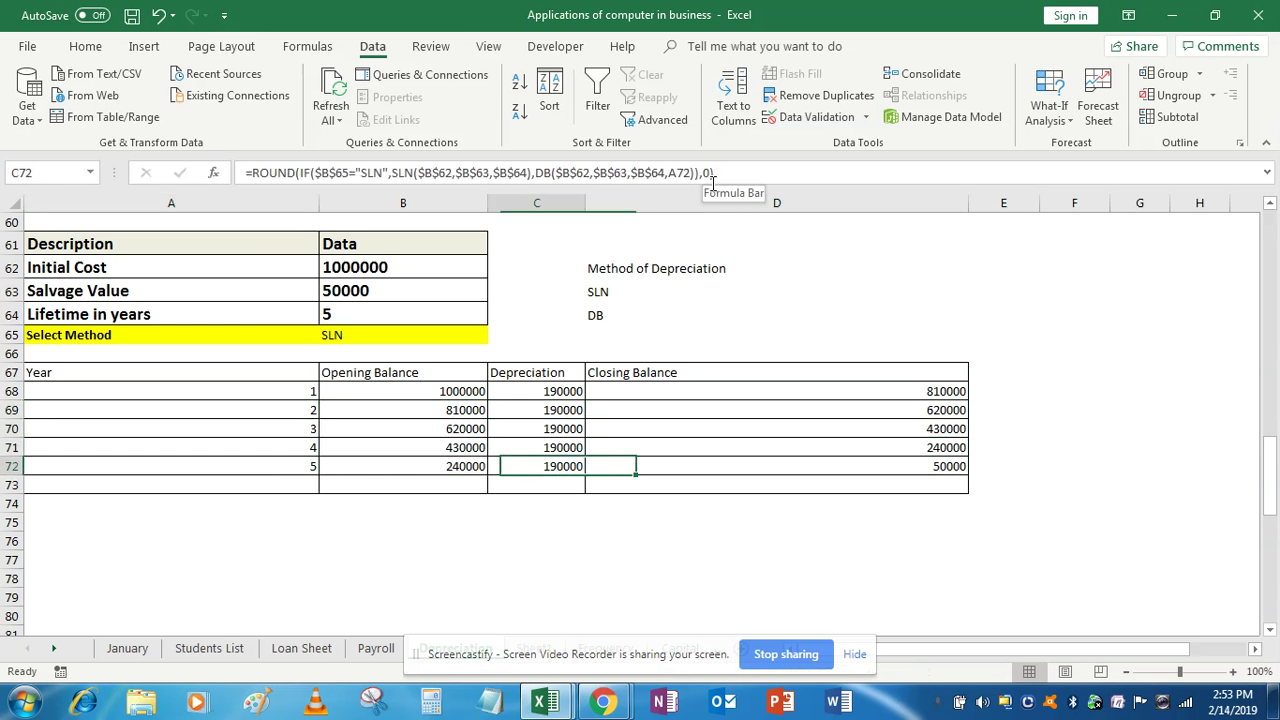
pyautogui.press('Left')
pyautogui.press('Right')
pyautogui.press('Right')
pyautogui.press('Right')
pyautogui.press('Left')
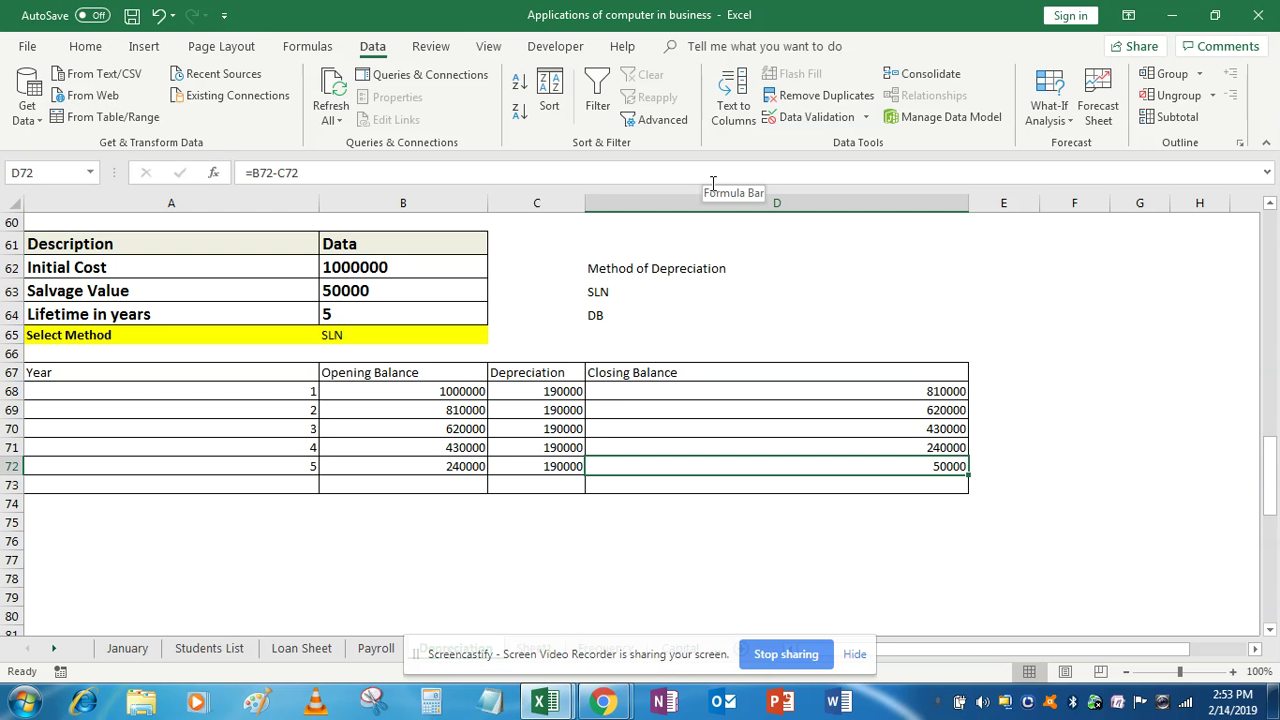
# Choose DB as the depreciation method in cell B65.
pyautogui.click(409, 333)
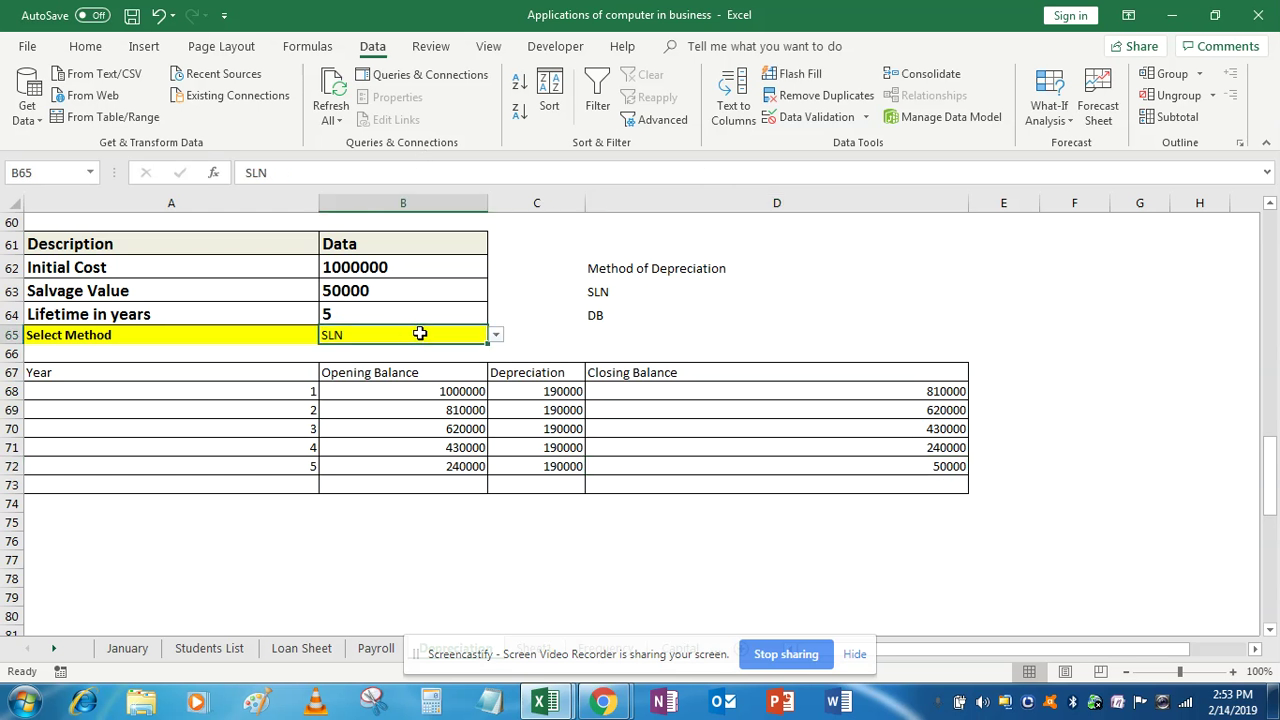
pyautogui.click(495, 335)
pyautogui.click(463, 363)
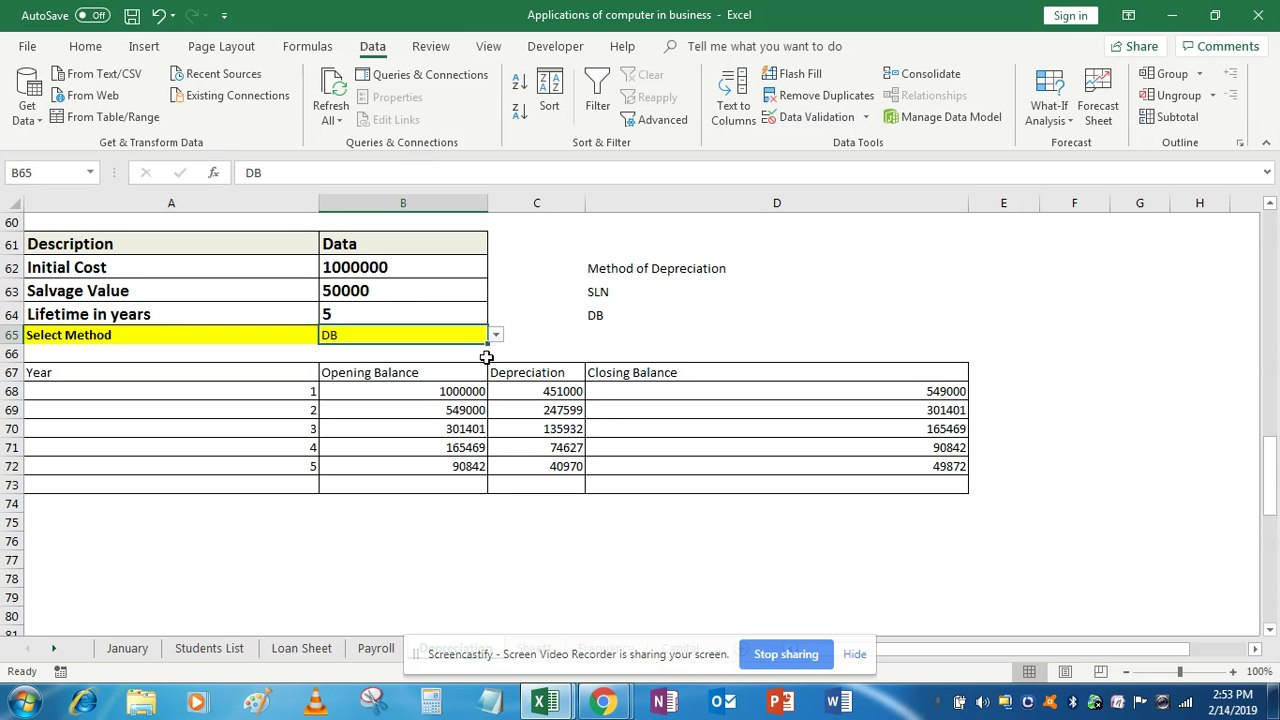
pyautogui.click(465, 393)
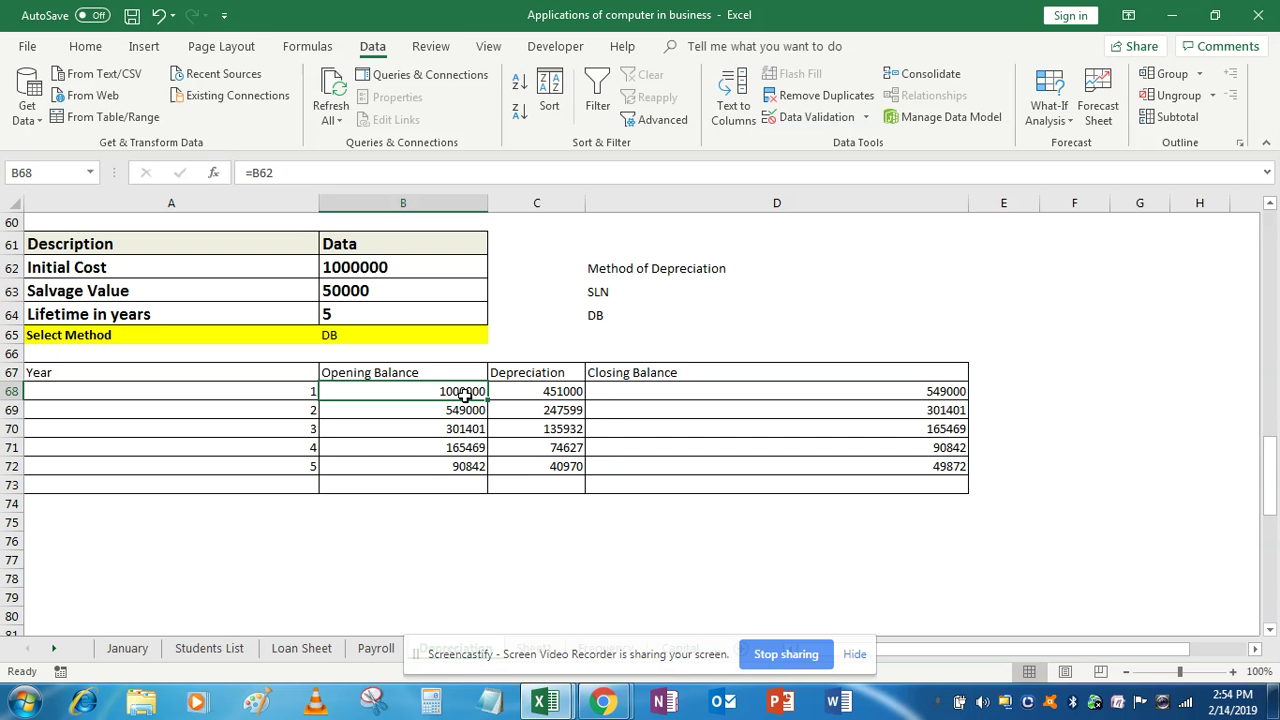
pyautogui.hotkey('shift', 'Right')
pyautogui.hotkey('shift', 'Right')
pyautogui.hotkey('shift', 'Down')
pyautogui.hotkey('shift', 'Down')
pyautogui.hotkey('shift', 'Down')
pyautogui.hotkey('shift', 'Down')
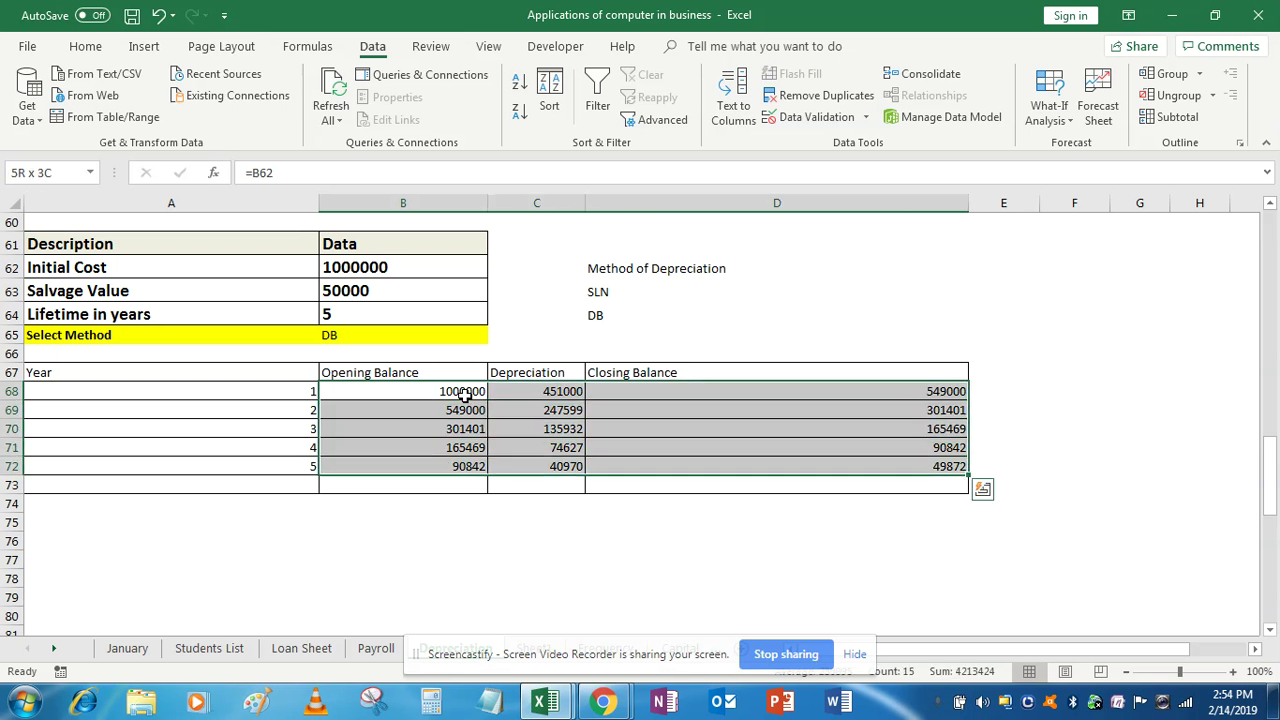
# Fill the B69:D69 formulas down through row 76 and select the depreciation cell C73 to inspect its formula.
pyautogui.press('Down')
pyautogui.hotkey('shift', 'Right')
pyautogui.hotkey('shift', 'Right')
pyautogui.hotkey('shift', 'Right')
pyautogui.hotkey('shift', 'Left')
pyautogui.hotkey('shift', 'Down')
pyautogui.hotkey('shift', 'Down')
pyautogui.hotkey('shift', 'Down')
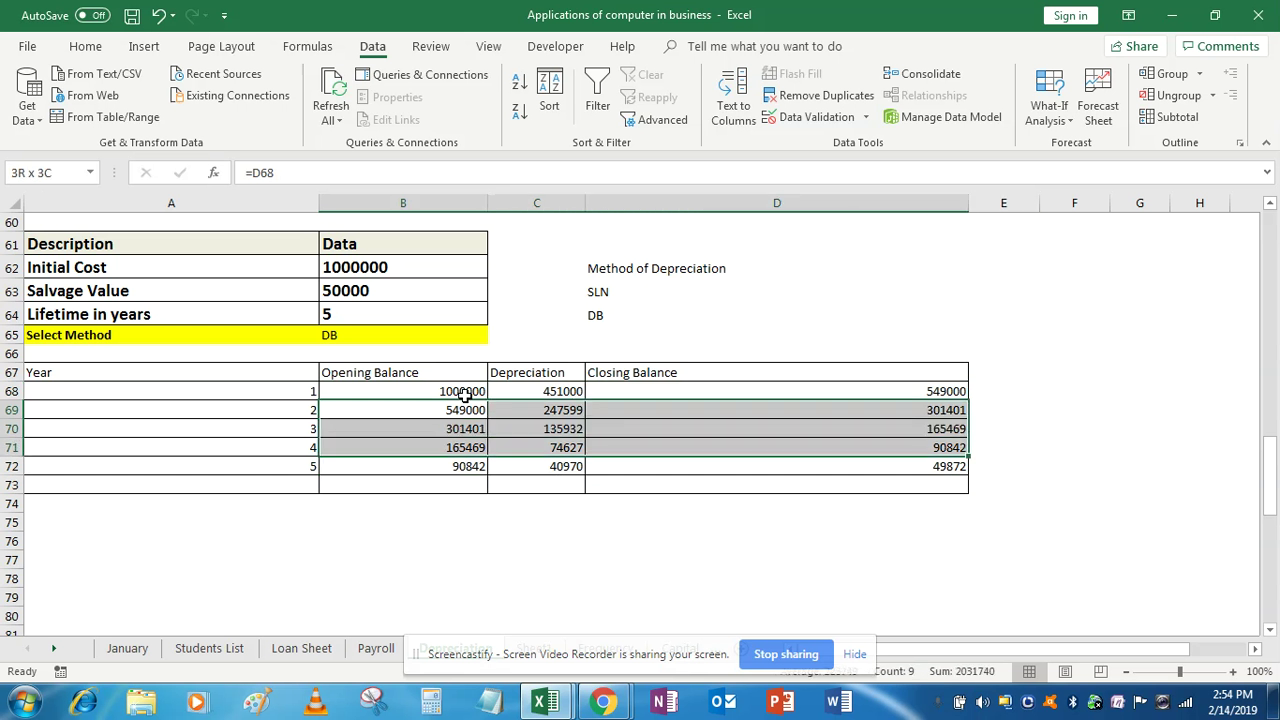
pyautogui.hotkey('shift', 'Down')
pyautogui.hotkey('shift', 'Down')
pyautogui.hotkey('shift', 'Down')
pyautogui.hotkey('shift', 'Down')
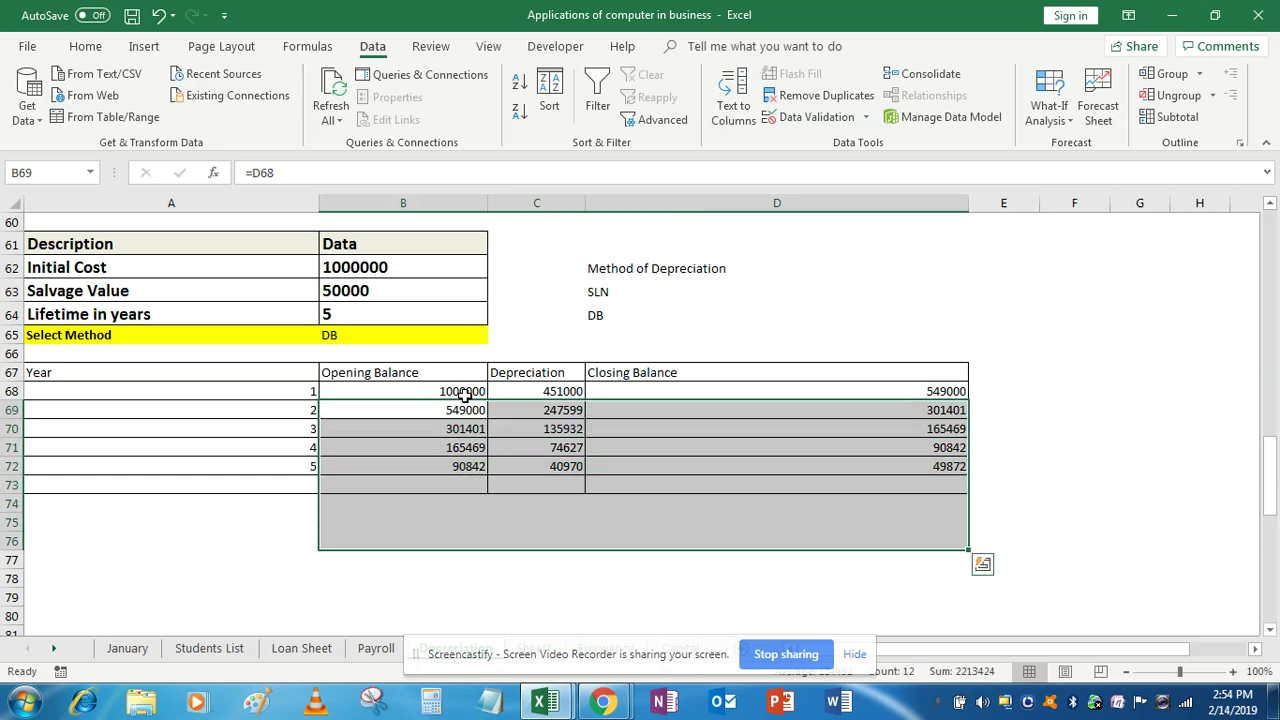
pyautogui.hotkey('ctrl', 'd')
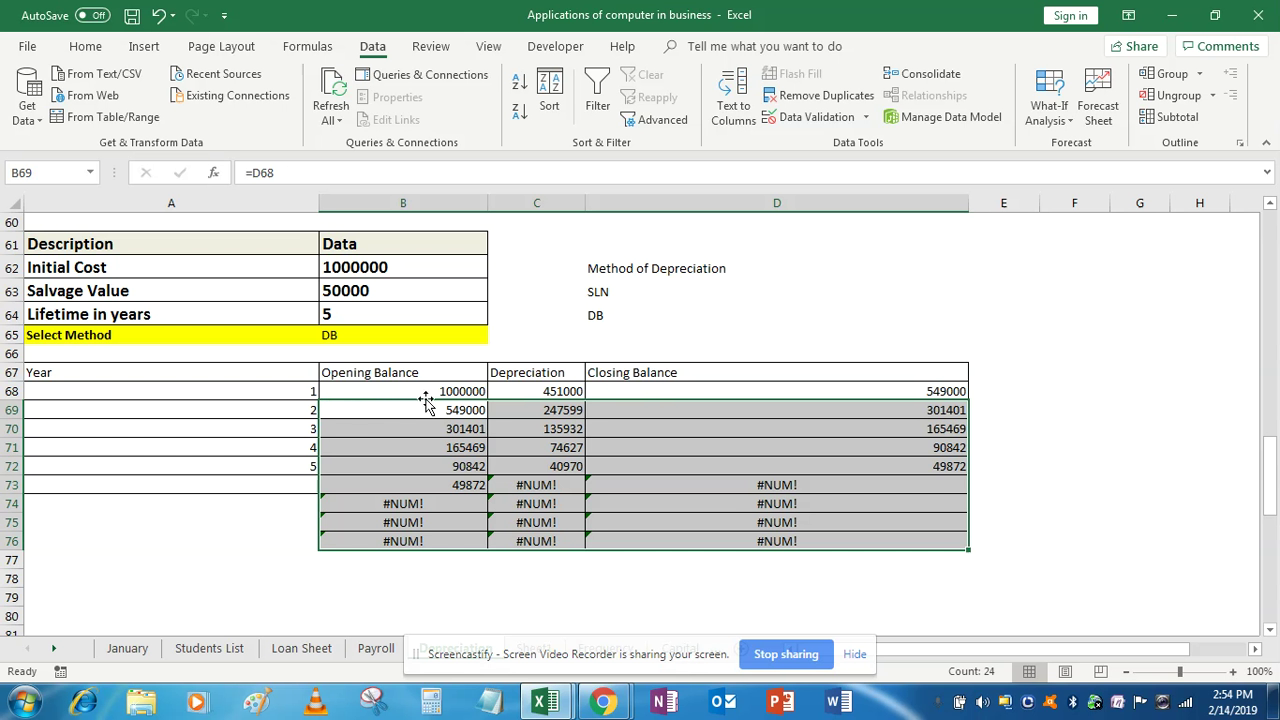
pyautogui.click(548, 489)
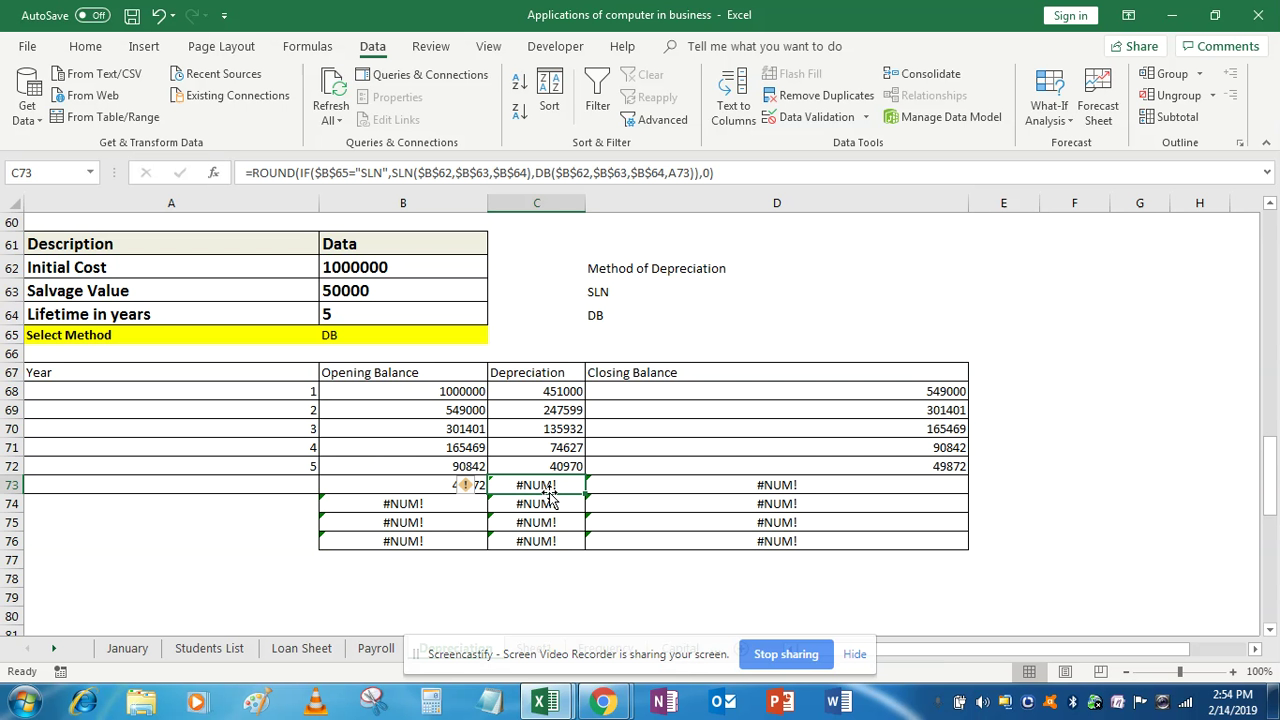
# Clear the formulas from B73:D76 below the year 5 row.
pyautogui.press('Left')
pyautogui.hotkey('shift', 'Down')
pyautogui.hotkey('shift', 'Down')
pyautogui.hotkey('shift', 'Down')
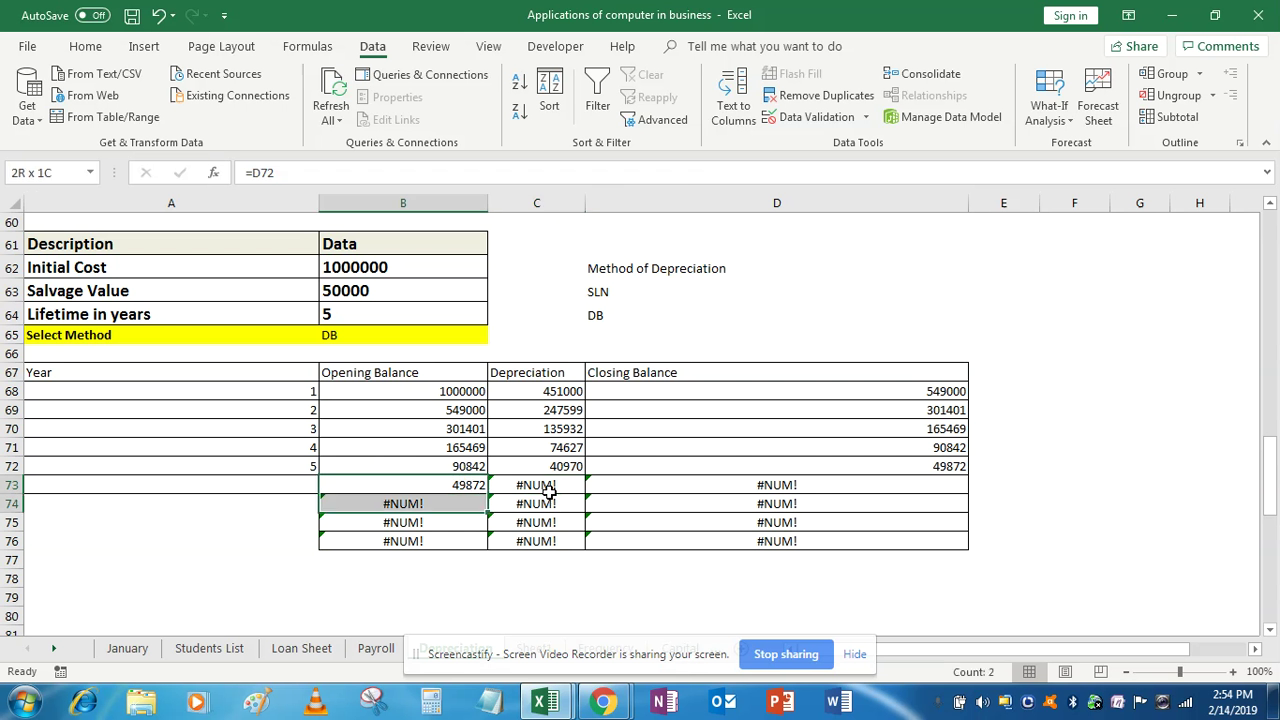
pyautogui.hotkey('shift', 'Right')
pyautogui.hotkey('shift', 'Right')
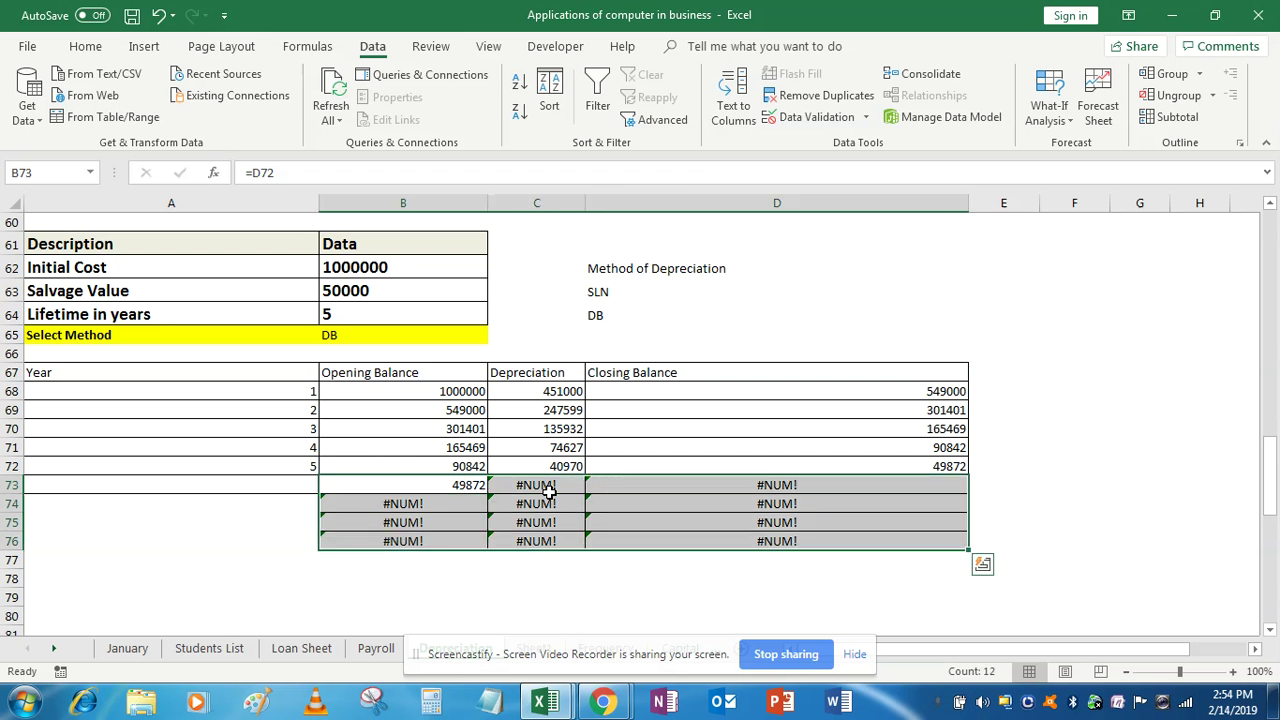
pyautogui.press('Delete')
pyautogui.press('Left')
pyautogui.press('Up')
pyautogui.press('Up')
pyautogui.press('Up')
pyautogui.press('Up')
pyautogui.press('Up')
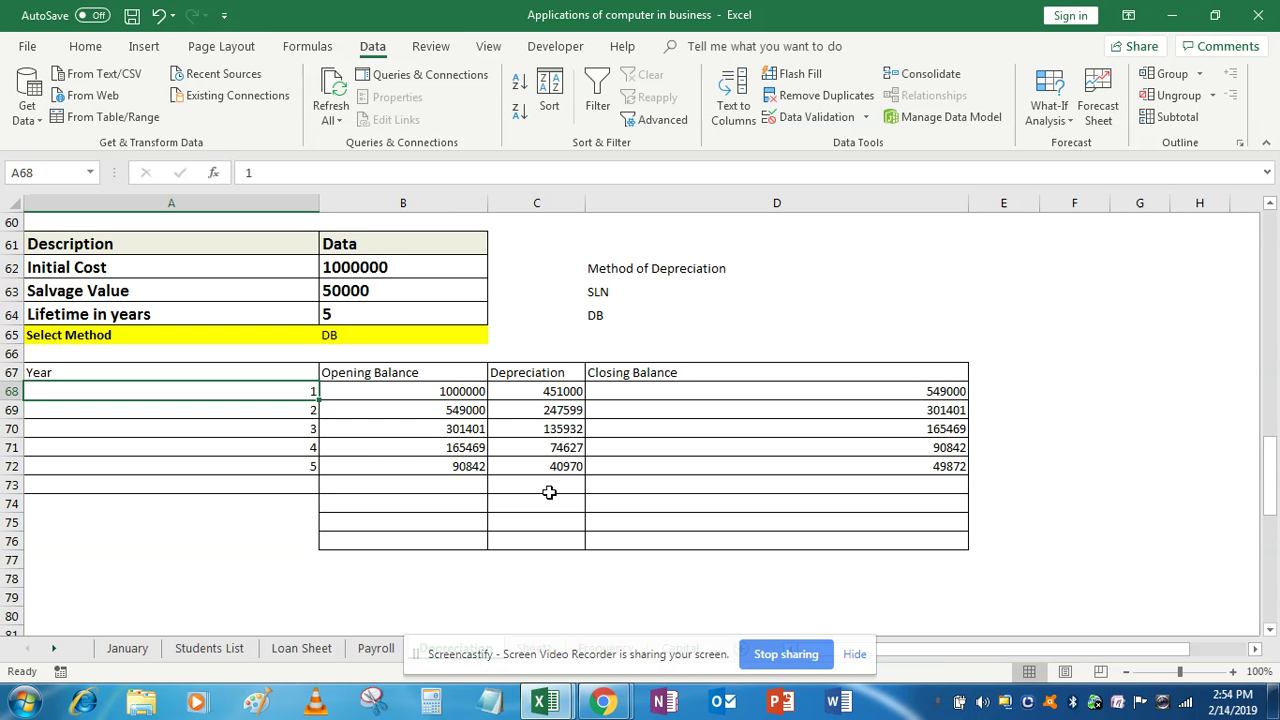
pyautogui.press('Right')
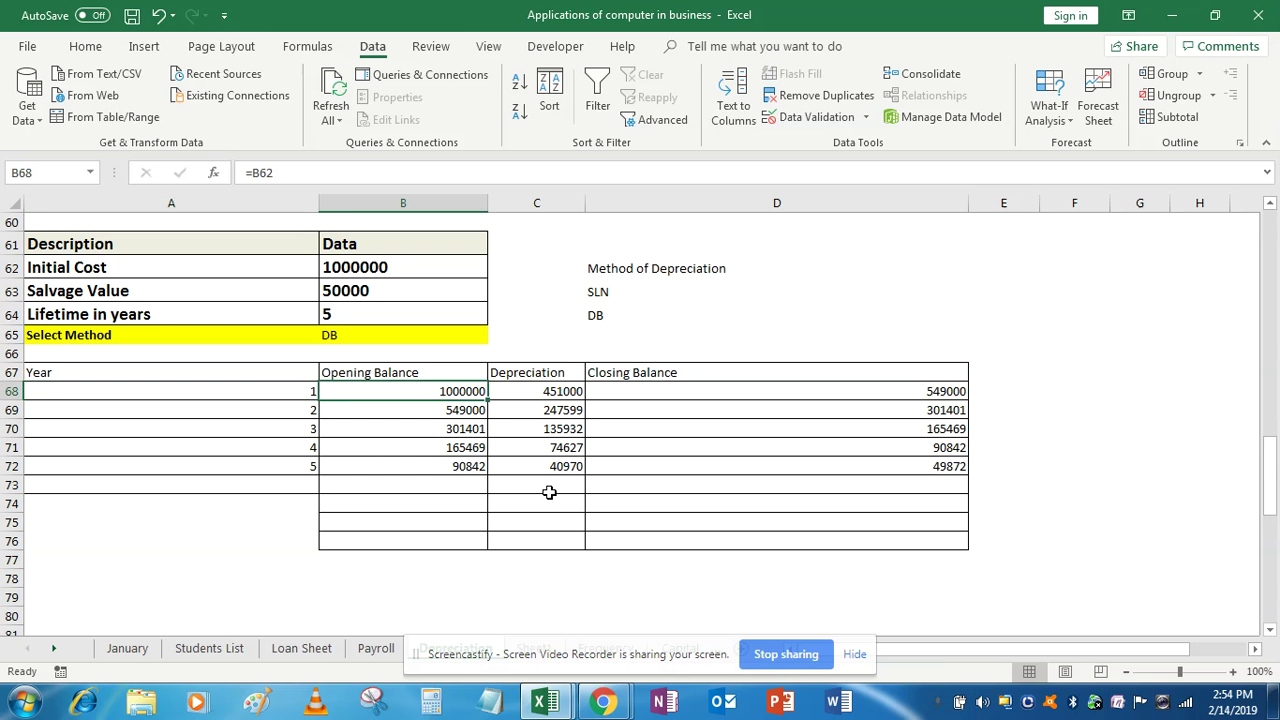
pyautogui.click(256, 172)
pyautogui.press('Delete')
pyautogui.press('Delete')
pyautogui.press('Delete')
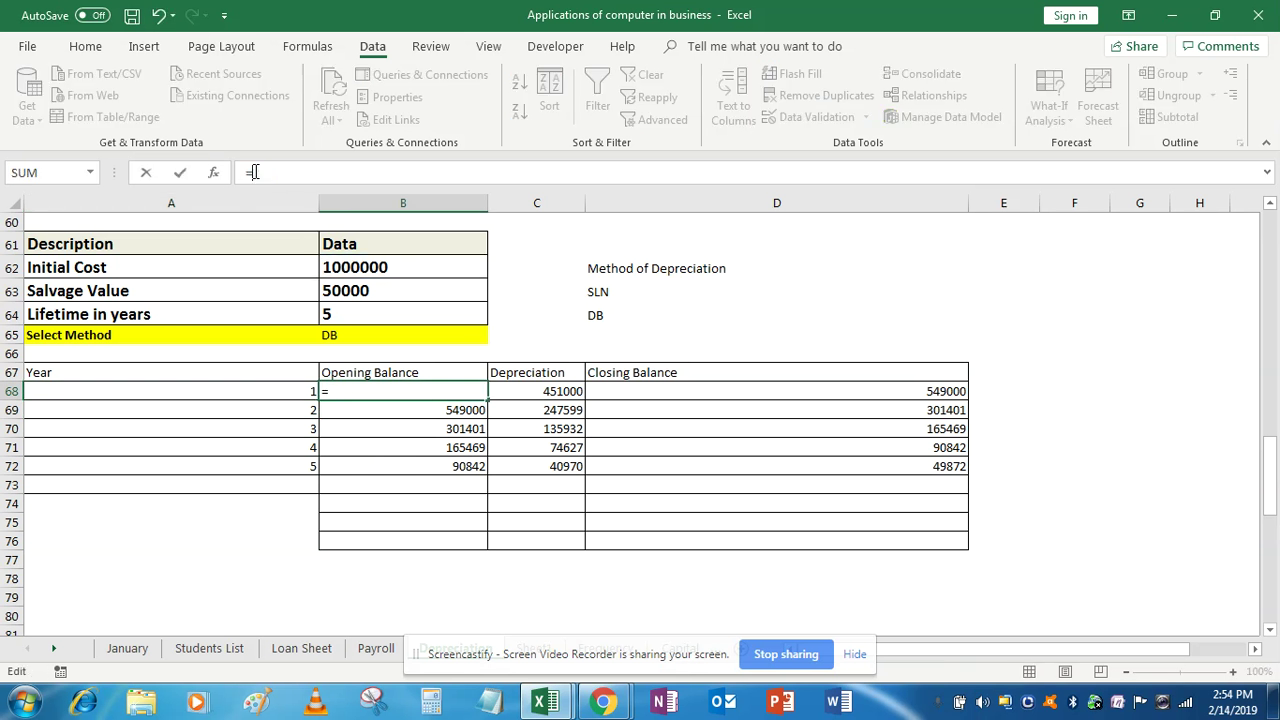
pyautogui.write('2')
pyautogui.press('BackSpace')
pyautogui.press('BackSpace')
pyautogui.press('Return')
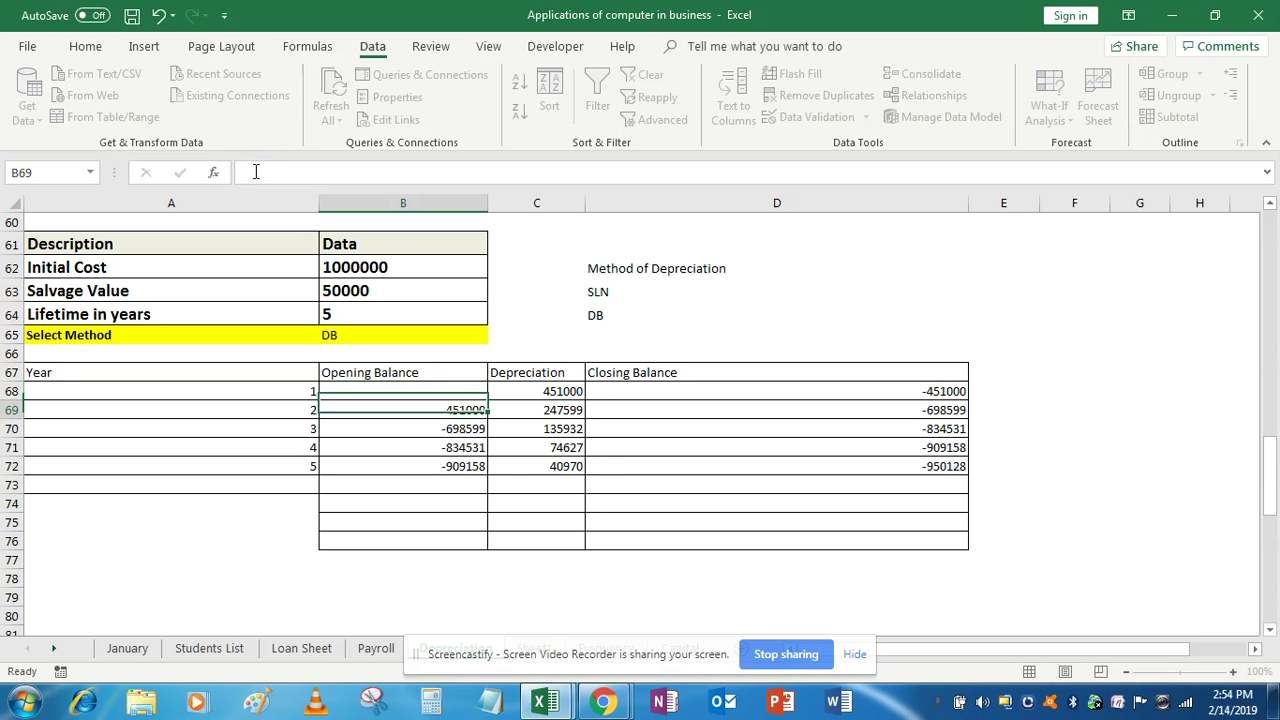
pyautogui.hotkey('ctrl', 'z')
# Replace the year 2 opening balance formula in B69 with =IF(COUNT(A69)=1,D68,"").
pyautogui.press('Down')
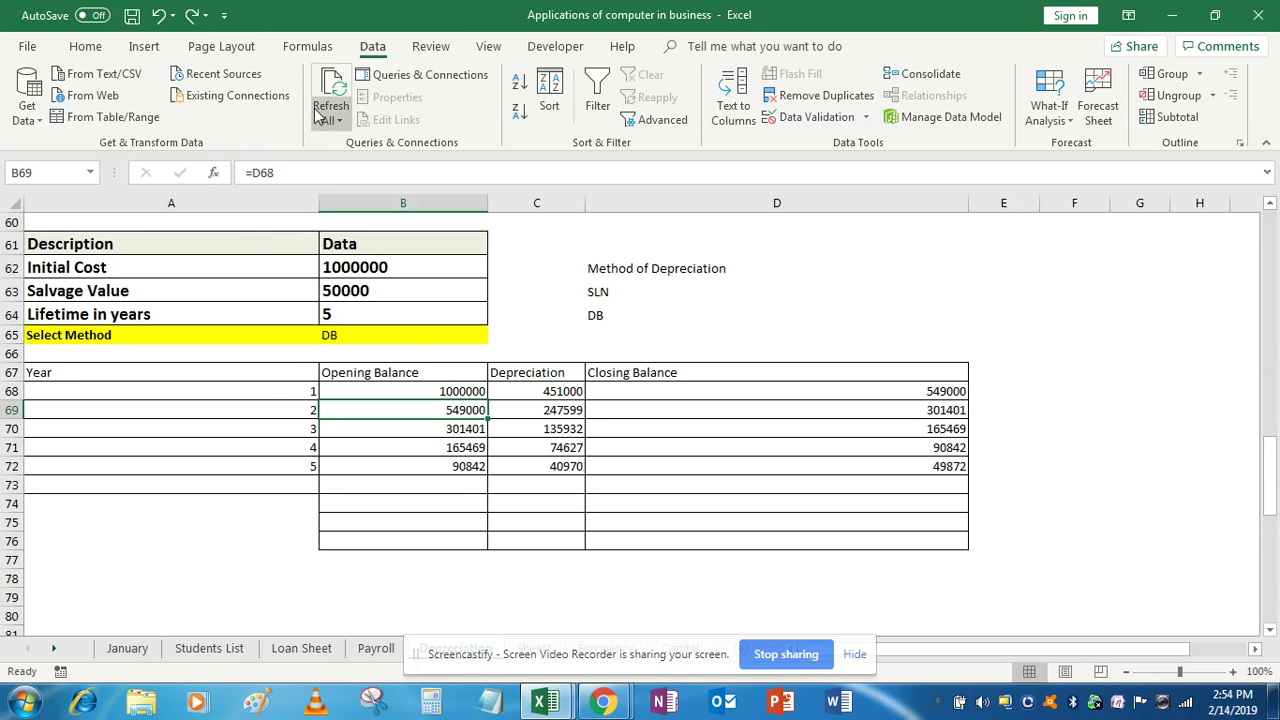
pyautogui.click(252, 172)
pyautogui.press('BackSpace')
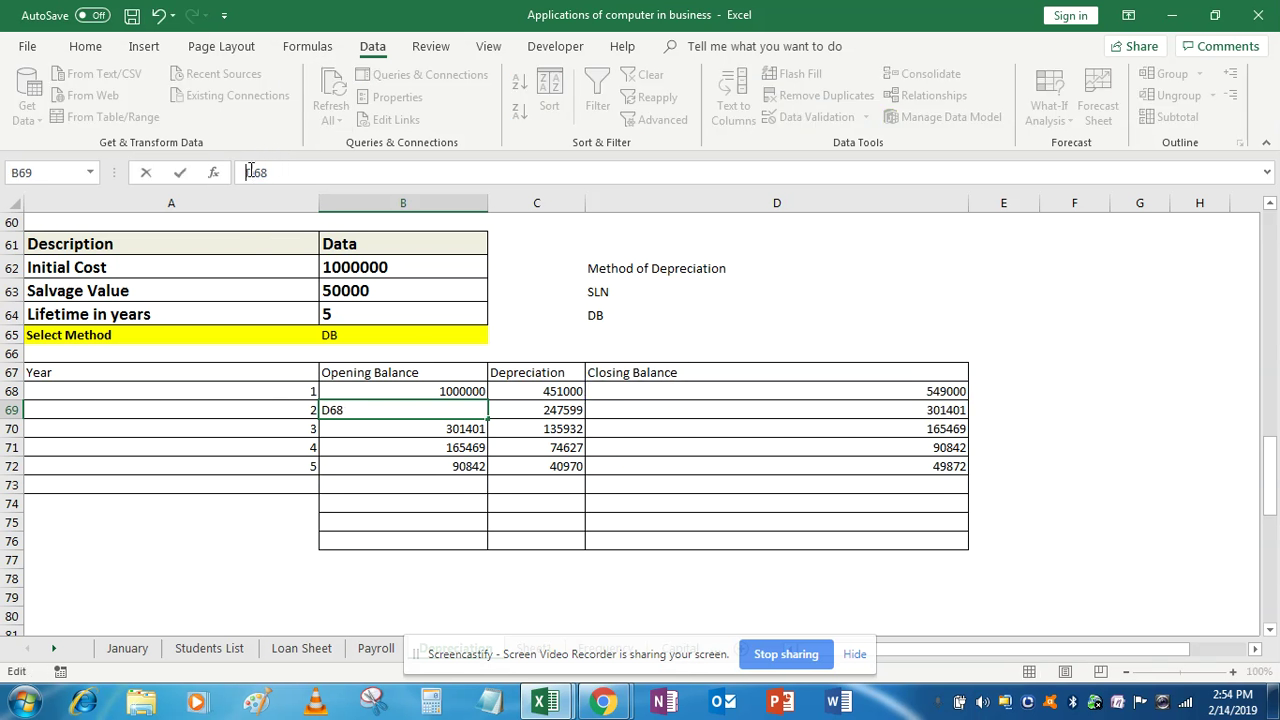
pyautogui.press('Delete')
pyautogui.press('Delete')
pyautogui.write('if')
pyautogui.click(250, 172)
pyautogui.write('=')
pyautogui.press('End')
pyautogui.press('Tab')
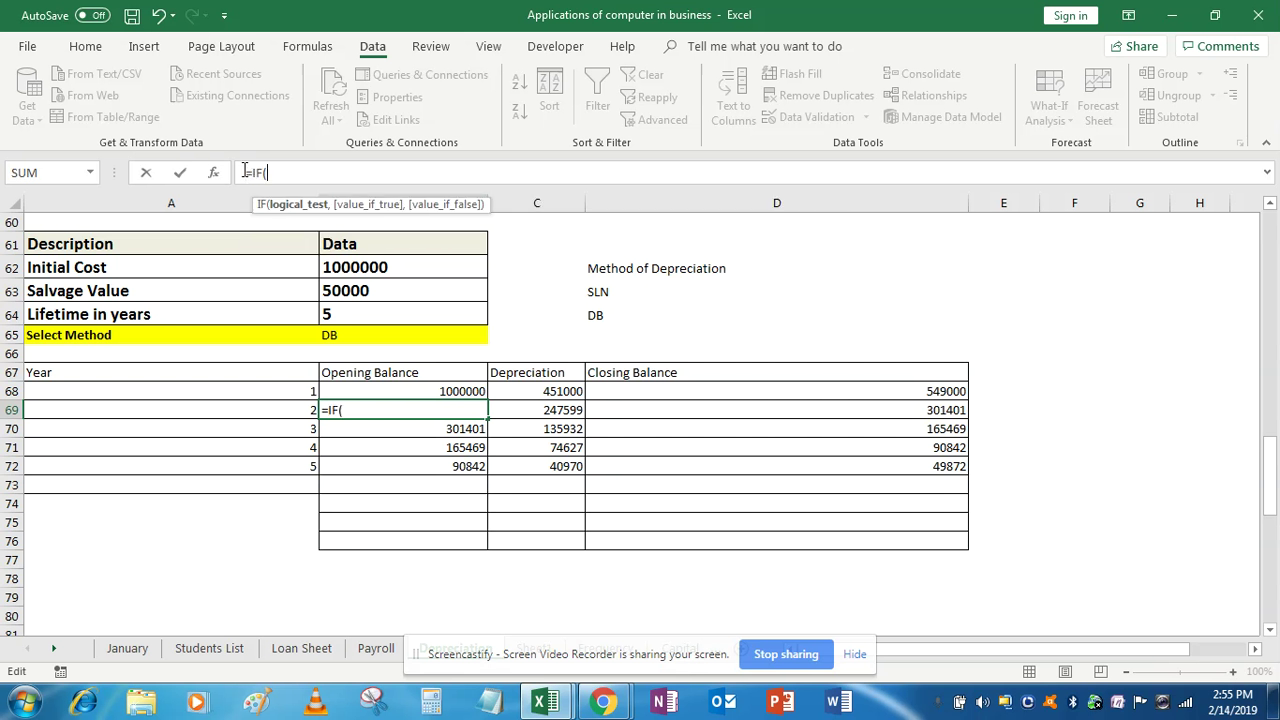
pyautogui.click(301, 413)
pyautogui.press('BackSpace')
pyautogui.press('BackSpace')
pyautogui.press('BackSpace')
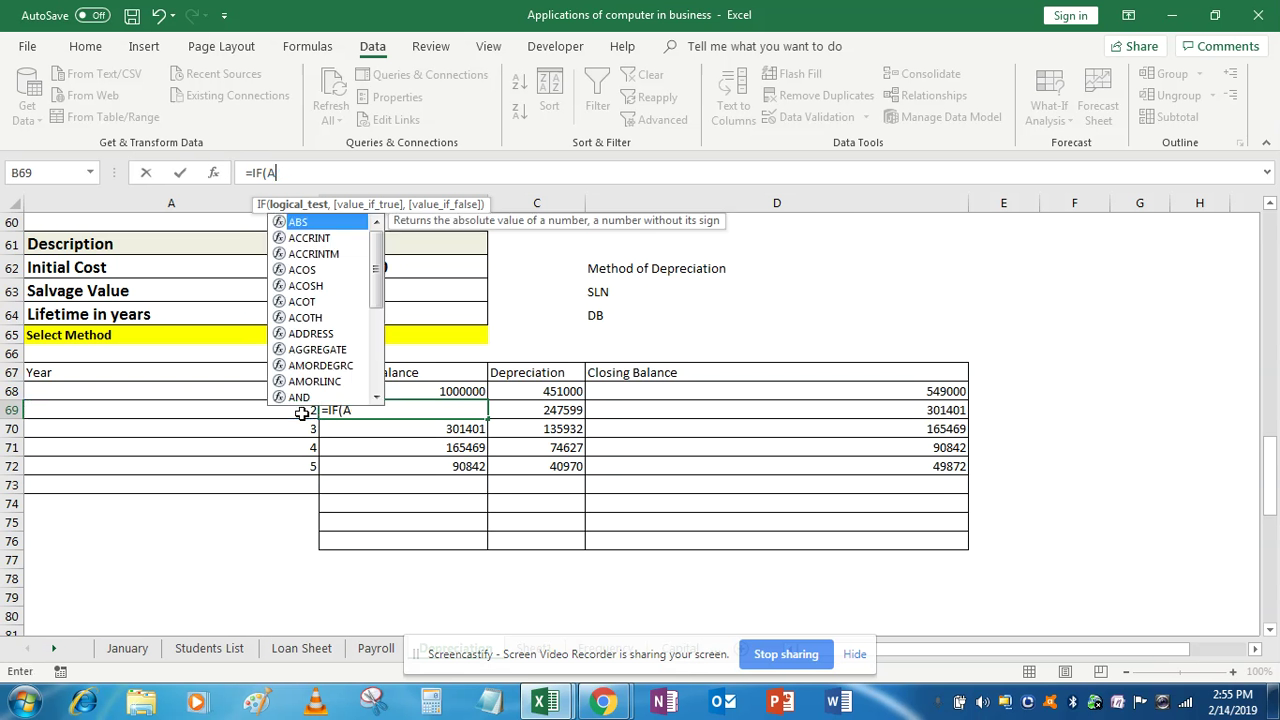
pyautogui.write('count')
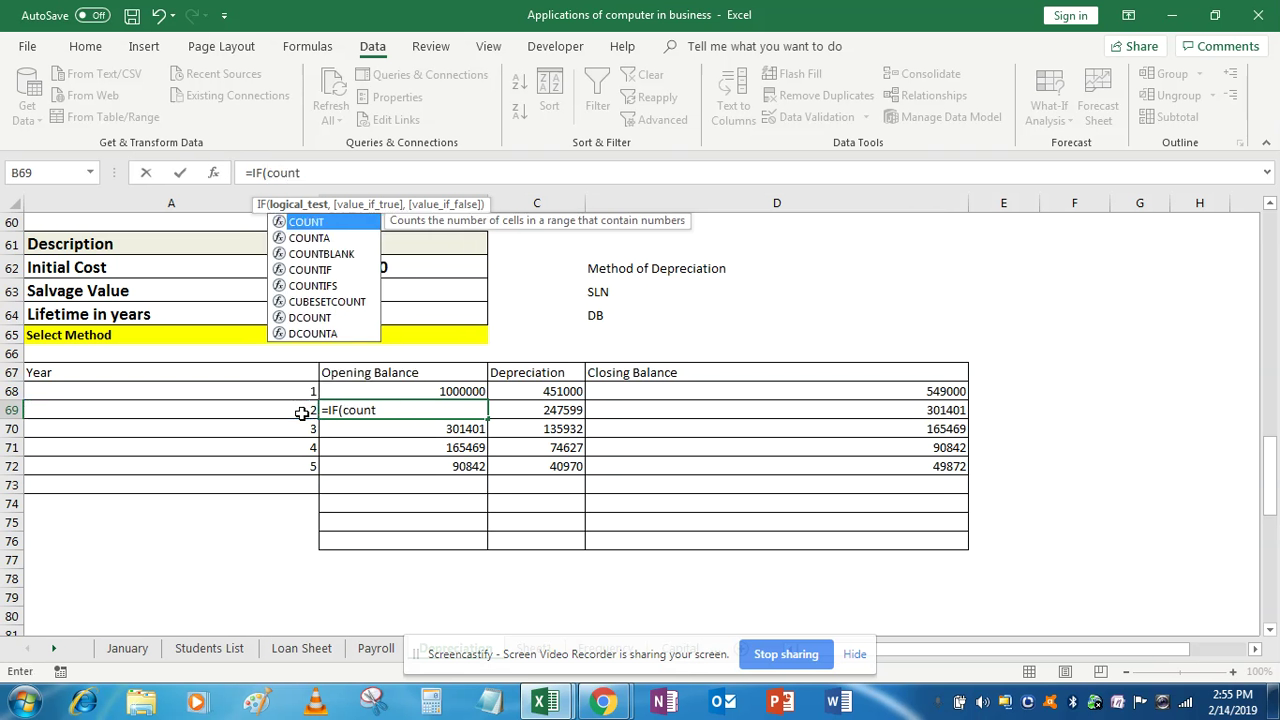
pyautogui.press('Tab')
pyautogui.click(296, 418)
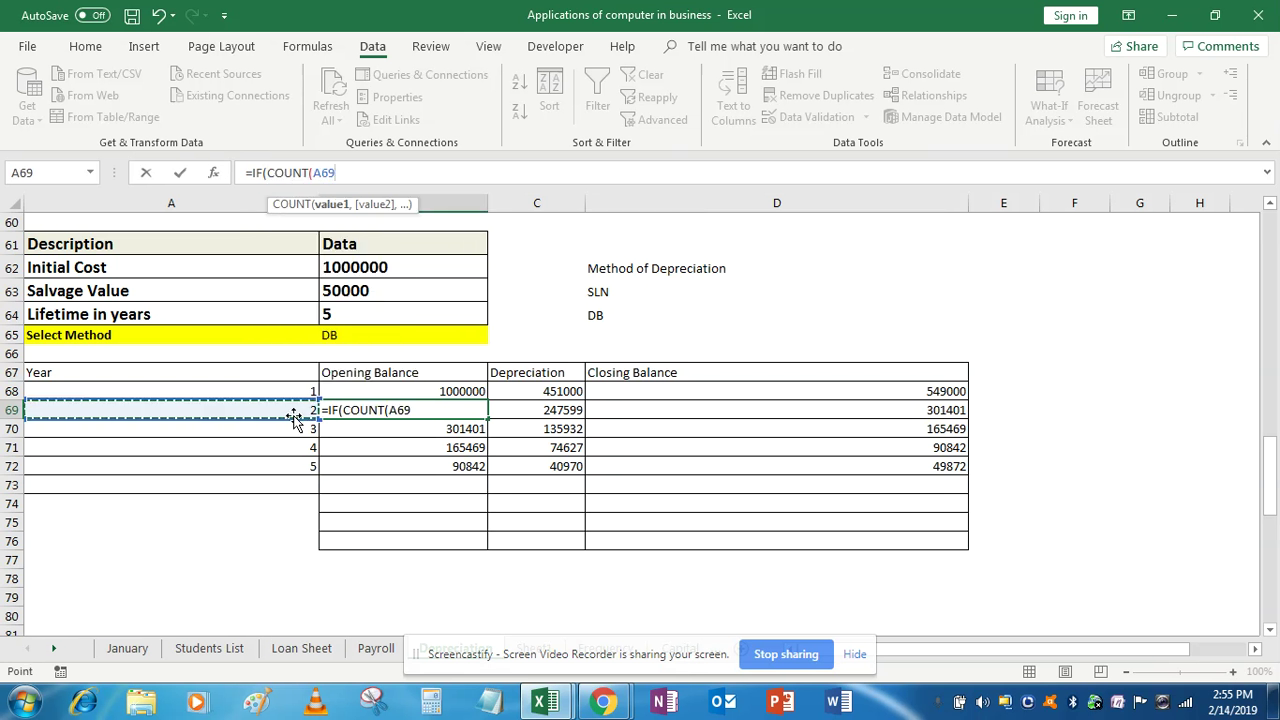
pyautogui.write(')=1,')
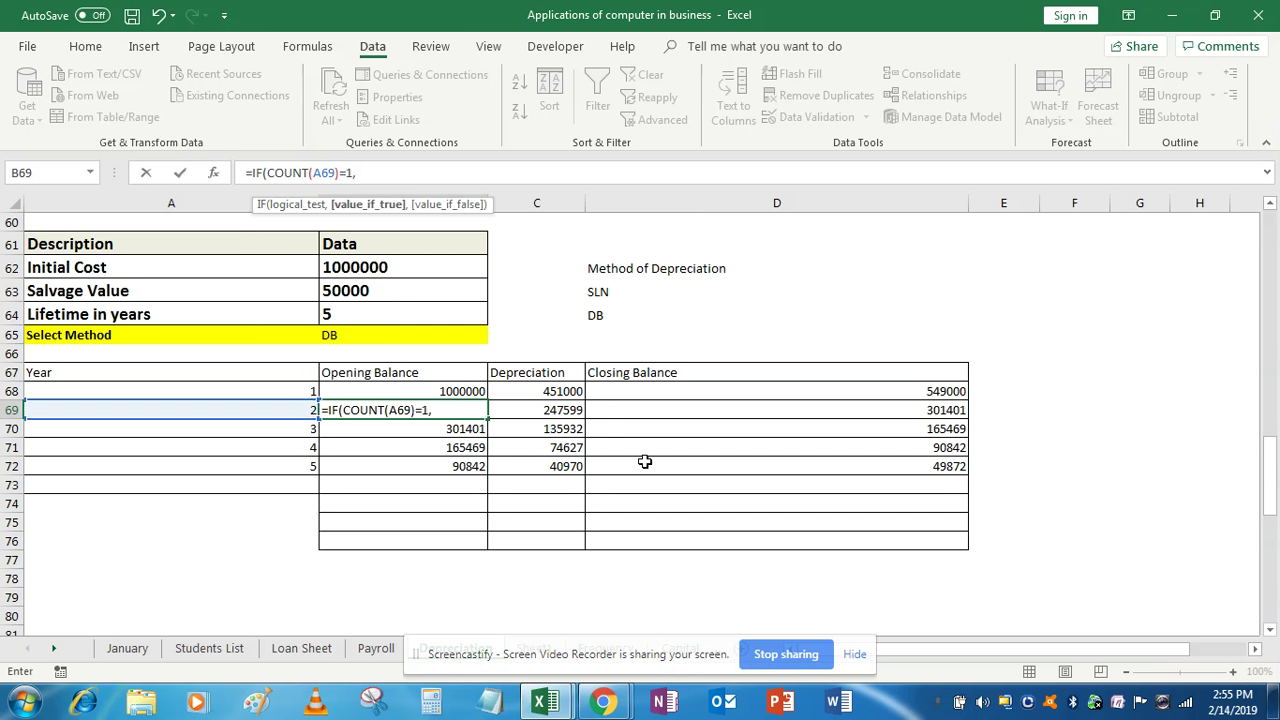
pyautogui.click(896, 397)
pyautogui.write(',')
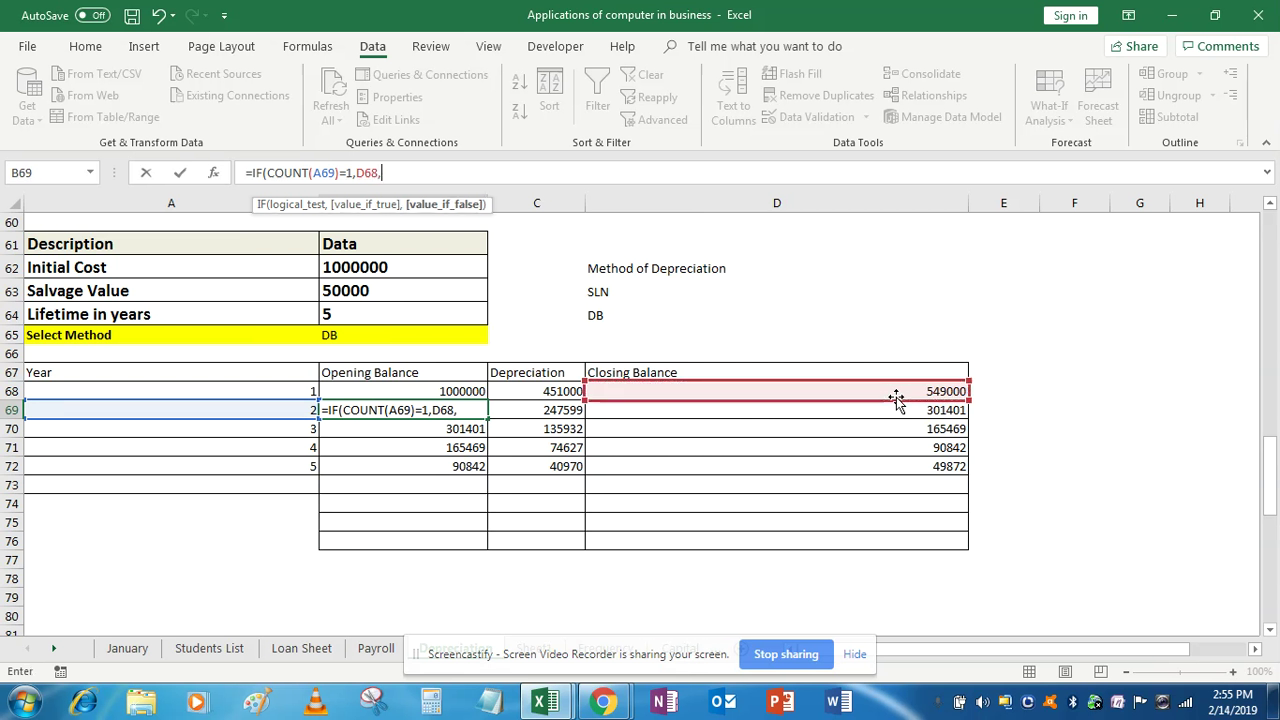
pyautogui.write('"")')
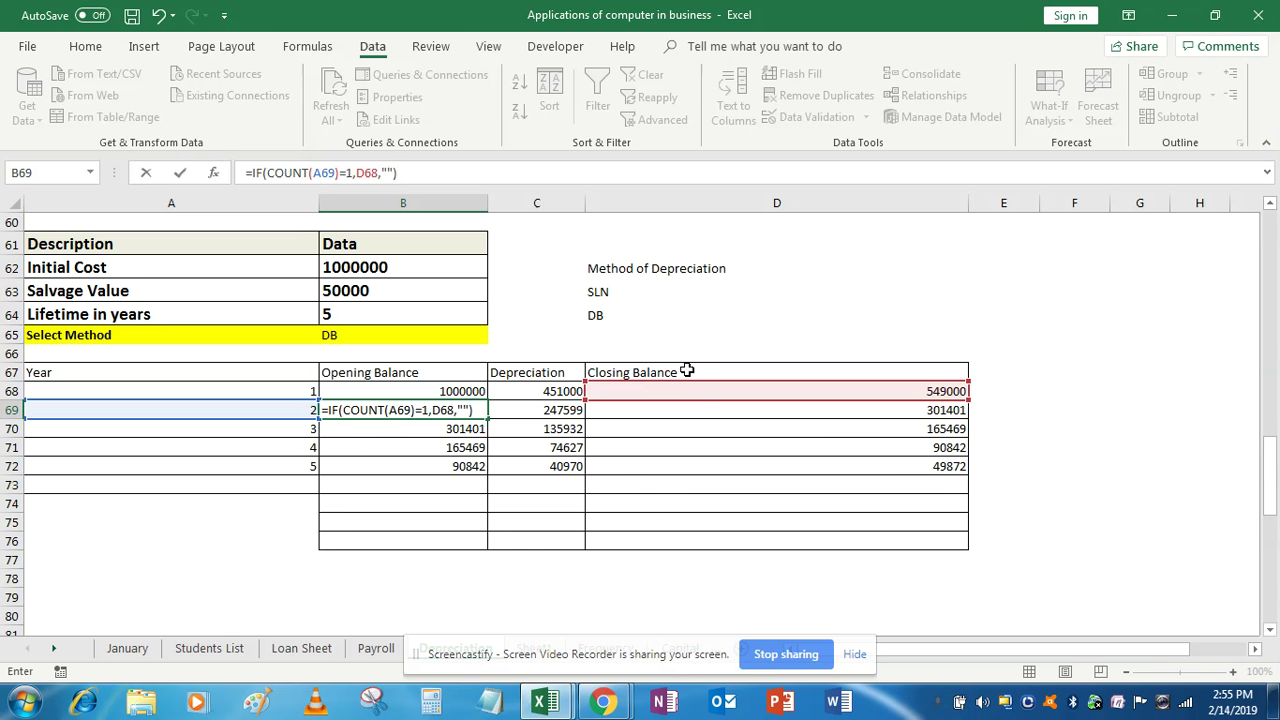
pyautogui.press('Return')
# Copy the B69 opening balance formula down the column through B82.
pyautogui.press('Up')
pyautogui.hotkey('ctrl', 'c')
pyautogui.hotkey('shift', 'Down')
pyautogui.hotkey('shift', 'Down')
pyautogui.hotkey('ctrl', 'v')
pyautogui.hotkey('shift', 'Down')
pyautogui.hotkey('shift', 'Down')
pyautogui.hotkey('shift', 'Down')
pyautogui.hotkey('shift', 'Down')
pyautogui.hotkey('shift', 'Down')
pyautogui.hotkey('shift', 'Down')
pyautogui.hotkey('shift', 'Down')
pyautogui.hotkey('shift', 'Down')
pyautogui.hotkey('shift', 'Down')
pyautogui.hotkey('shift', 'Down')
pyautogui.hotkey('shift', 'Down')
pyautogui.hotkey('ctrl', 'v')
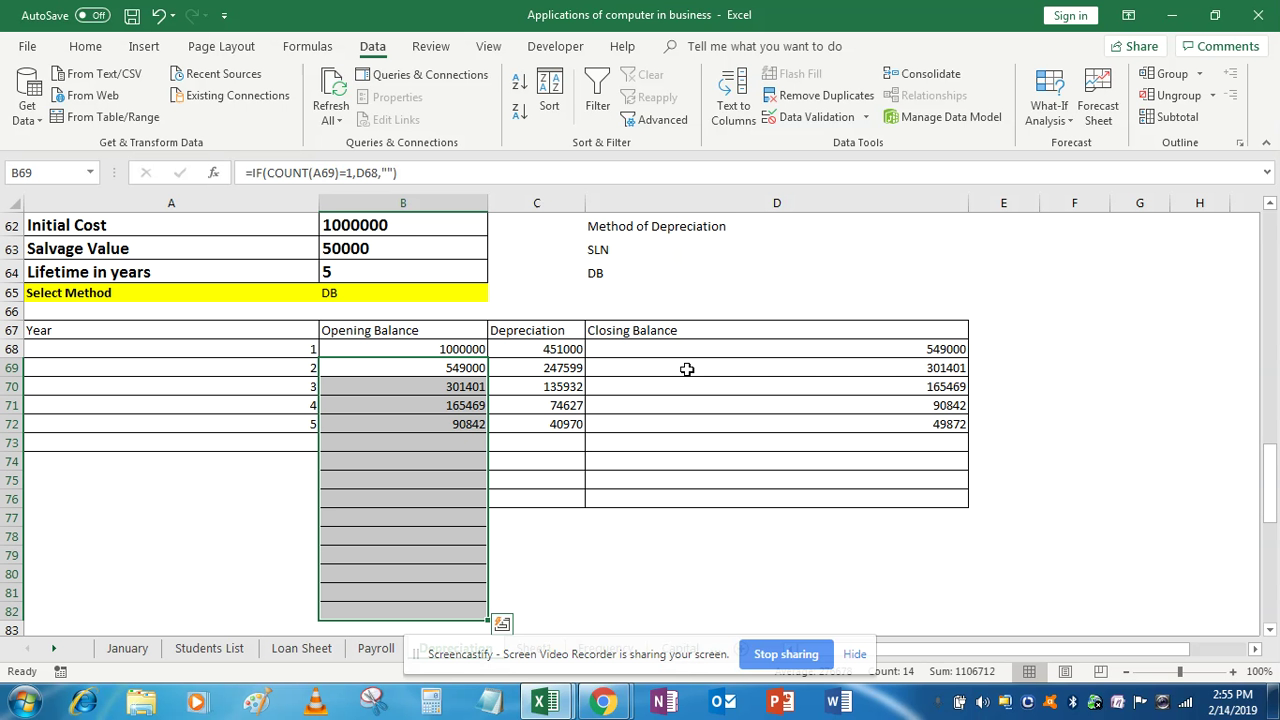
# Examine the copied opening balance formulas in column B, including the rows without a year.
pyautogui.press('Down')
pyautogui.press('Down')
pyautogui.press('Down')
pyautogui.press('Down')
pyautogui.press('Down')
pyautogui.press('Down')
pyautogui.press('Down')
pyautogui.press('Down')
pyautogui.press('Down')
pyautogui.press('Down')
pyautogui.press('Down')
pyautogui.press('Down')
pyautogui.press('Up')
pyautogui.press('Up')
pyautogui.press('Up')
pyautogui.press('Up')
pyautogui.press('Up')
pyautogui.press('Up')
pyautogui.press('Up')
pyautogui.press('Up')
pyautogui.press('Up')
pyautogui.press('Down')
pyautogui.press('Down')
pyautogui.press('Down')
pyautogui.press('Down')
pyautogui.press('Down')
pyautogui.press('Down')
pyautogui.press('Down')
pyautogui.press('Down')
pyautogui.press('Down')
pyautogui.press('Up')
pyautogui.press('Up')
pyautogui.press('Up')
pyautogui.press('Up')
pyautogui.press('Up')
pyautogui.press('Up')
pyautogui.press('Up')
pyautogui.press('Up')
pyautogui.press('Up')
pyautogui.press('Up')
pyautogui.press('Up')
pyautogui.press('Up')
pyautogui.press('Up')
# Wrap the year 1 depreciation formula in C68 in IF(COUNT(A68)=1, …,""), keeping the existing ROUND expression as the true value.
pyautogui.press('Right')
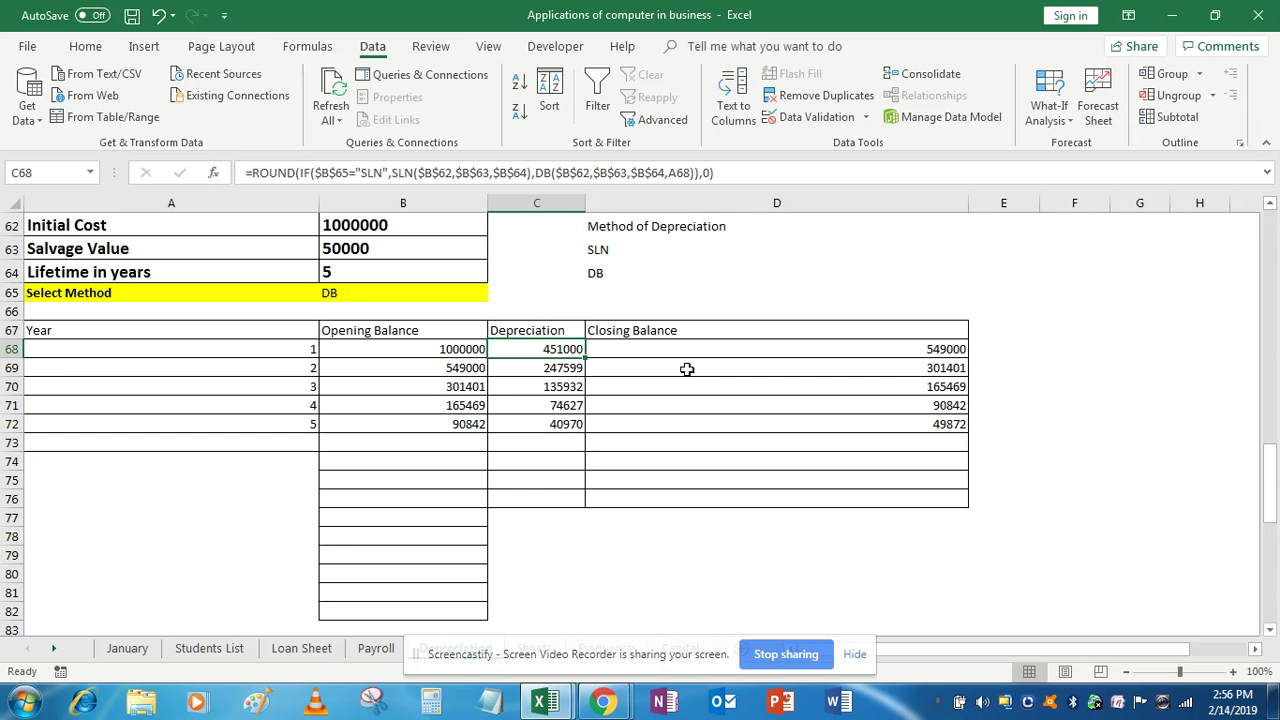
pyautogui.click(251, 172)
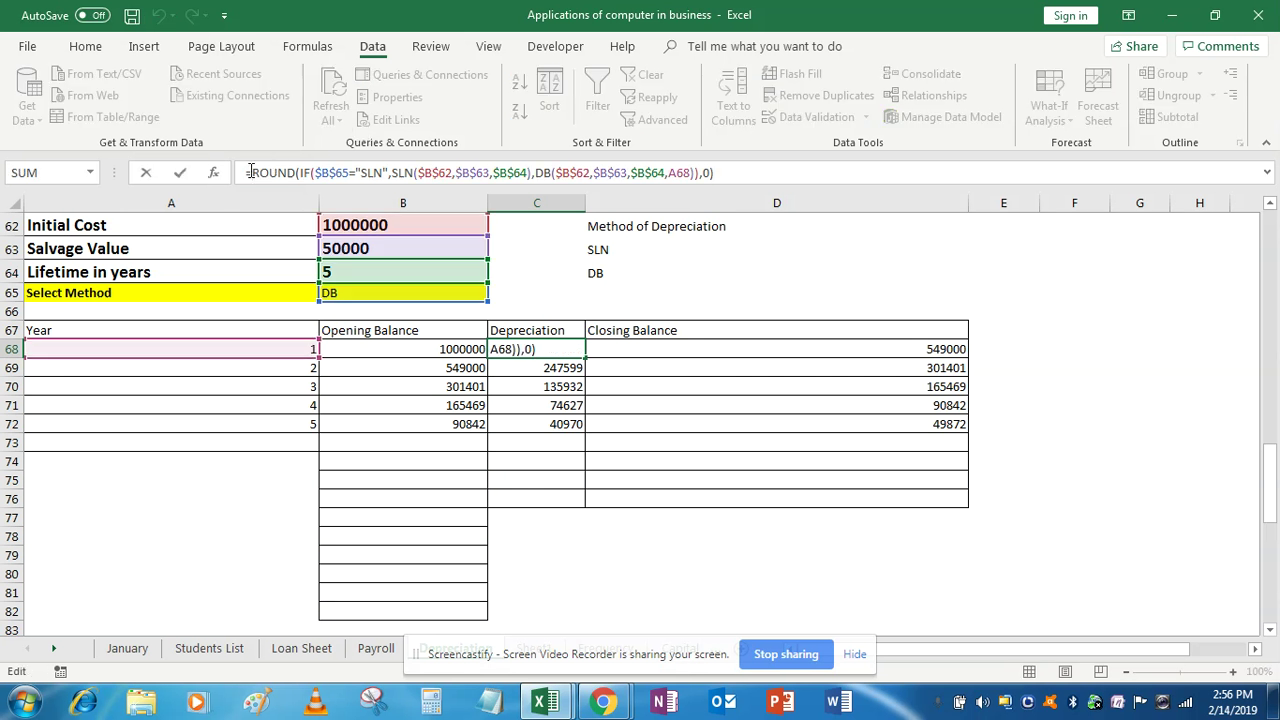
pyautogui.write('if')
pyautogui.press('Tab')
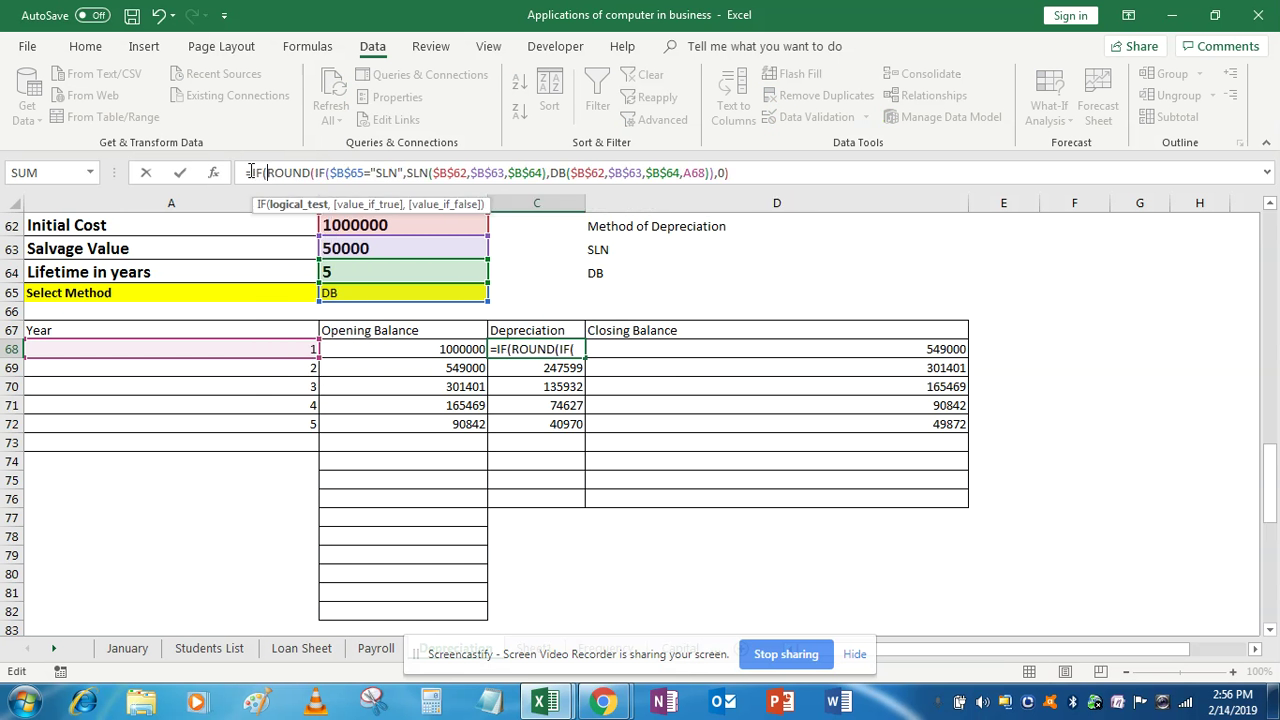
pyautogui.write('count')
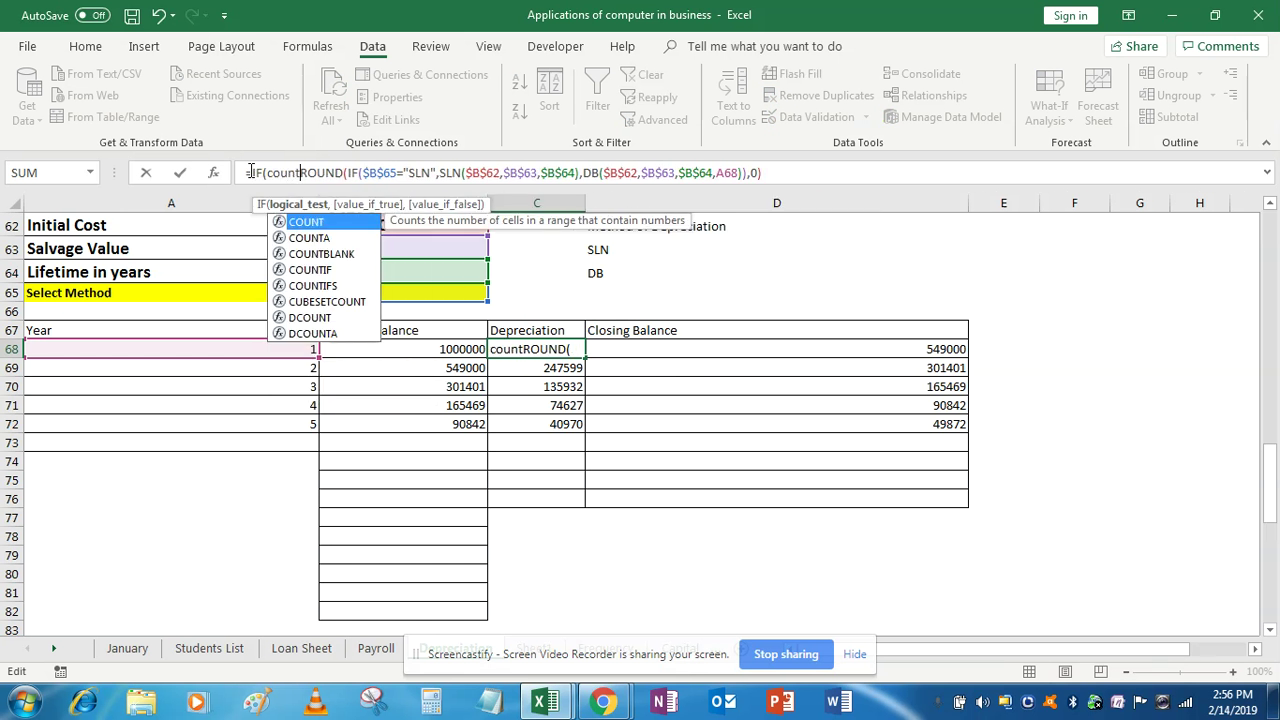
pyautogui.press('Tab')
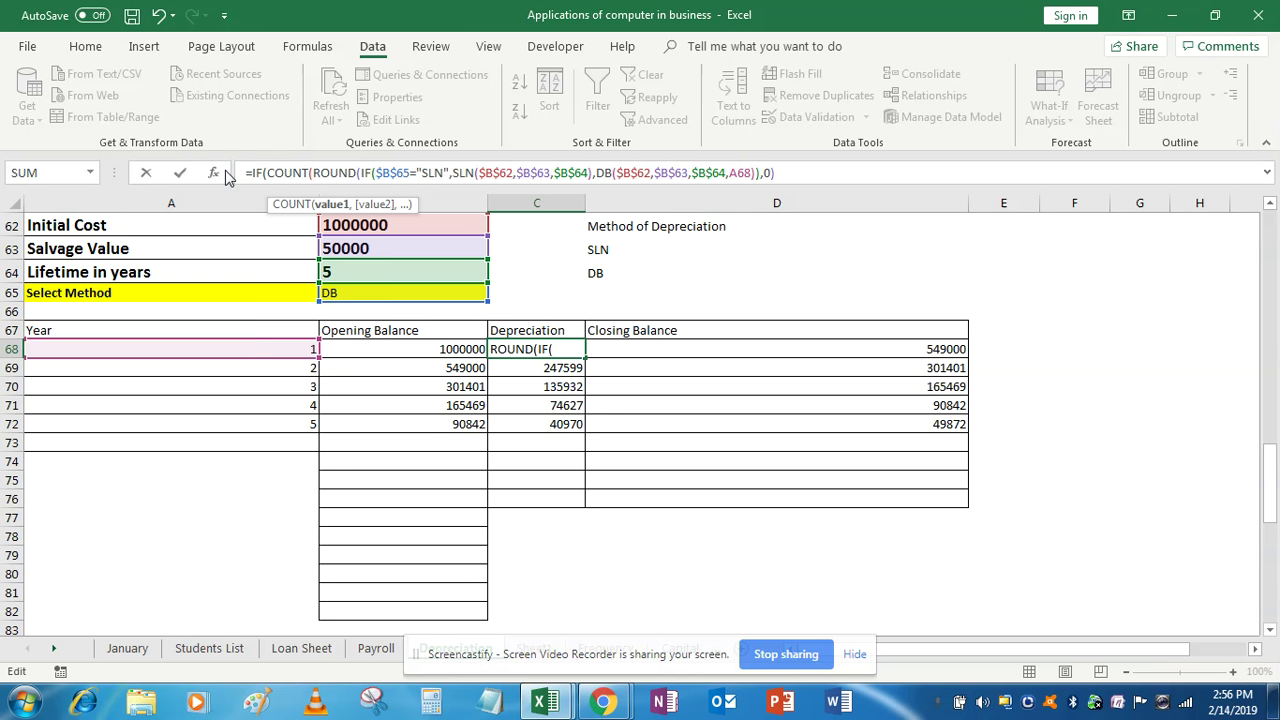
pyautogui.click(303, 349)
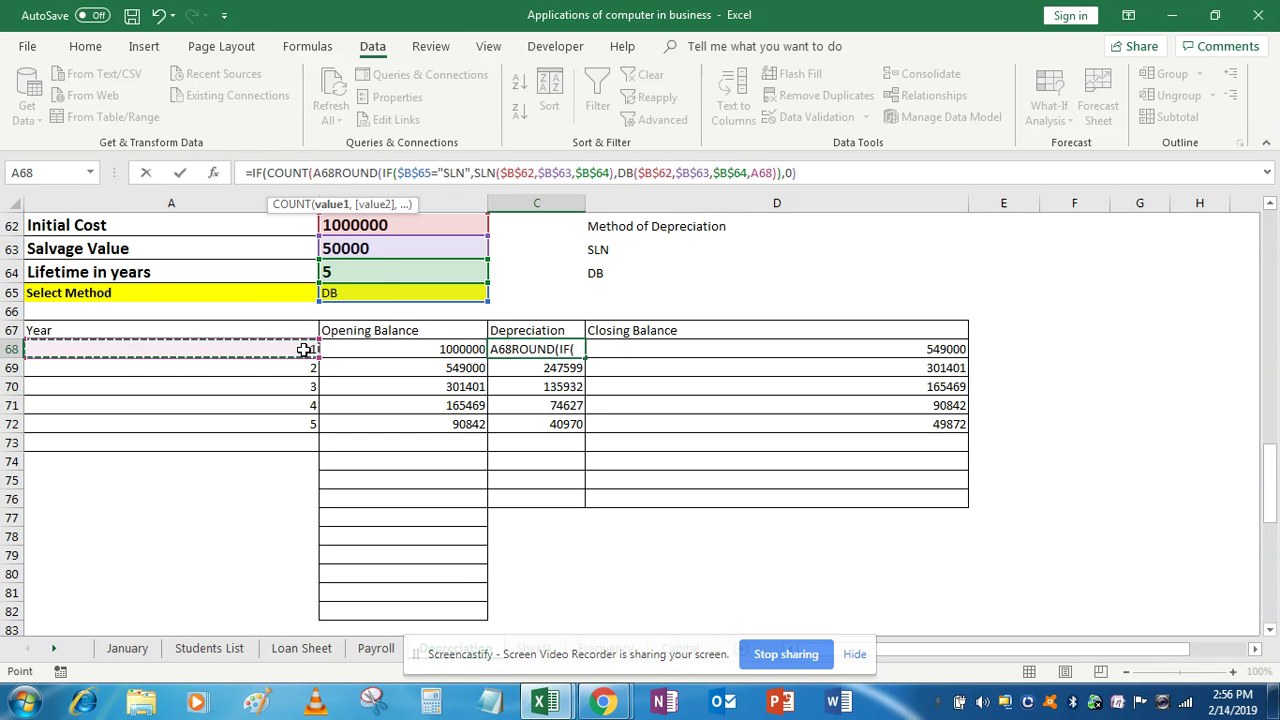
pyautogui.write(')')
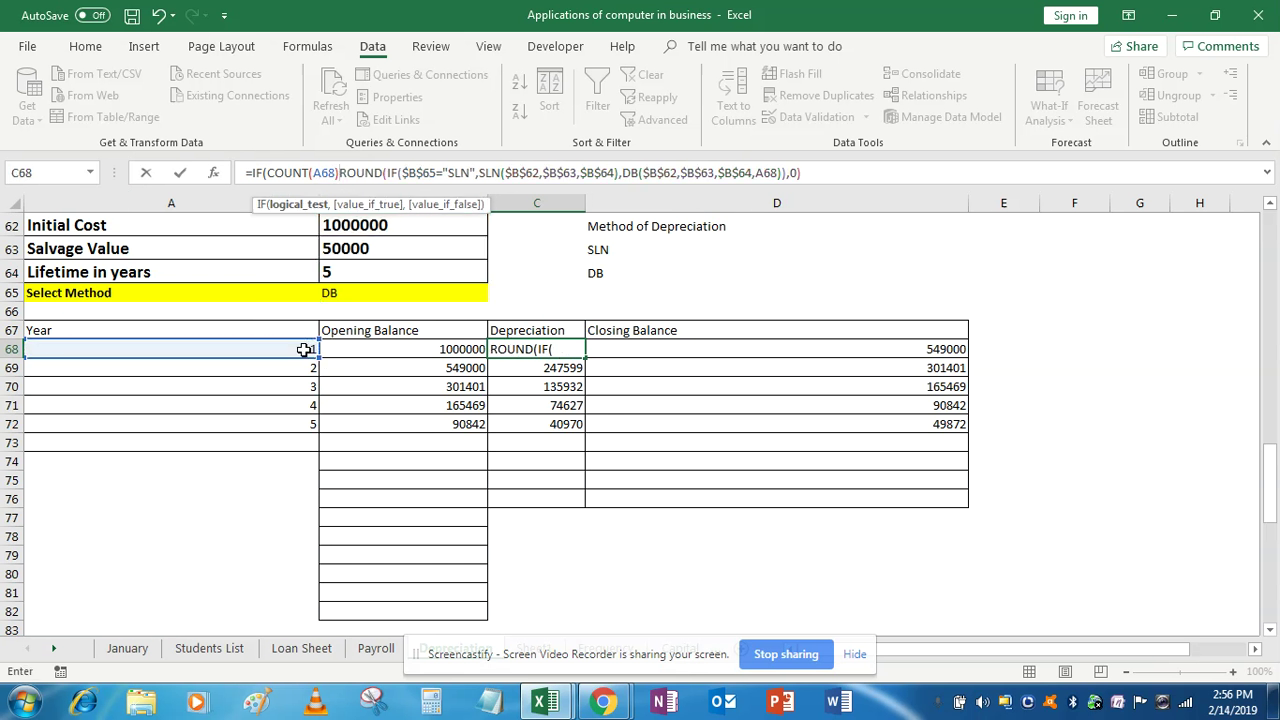
pyautogui.write('=1')
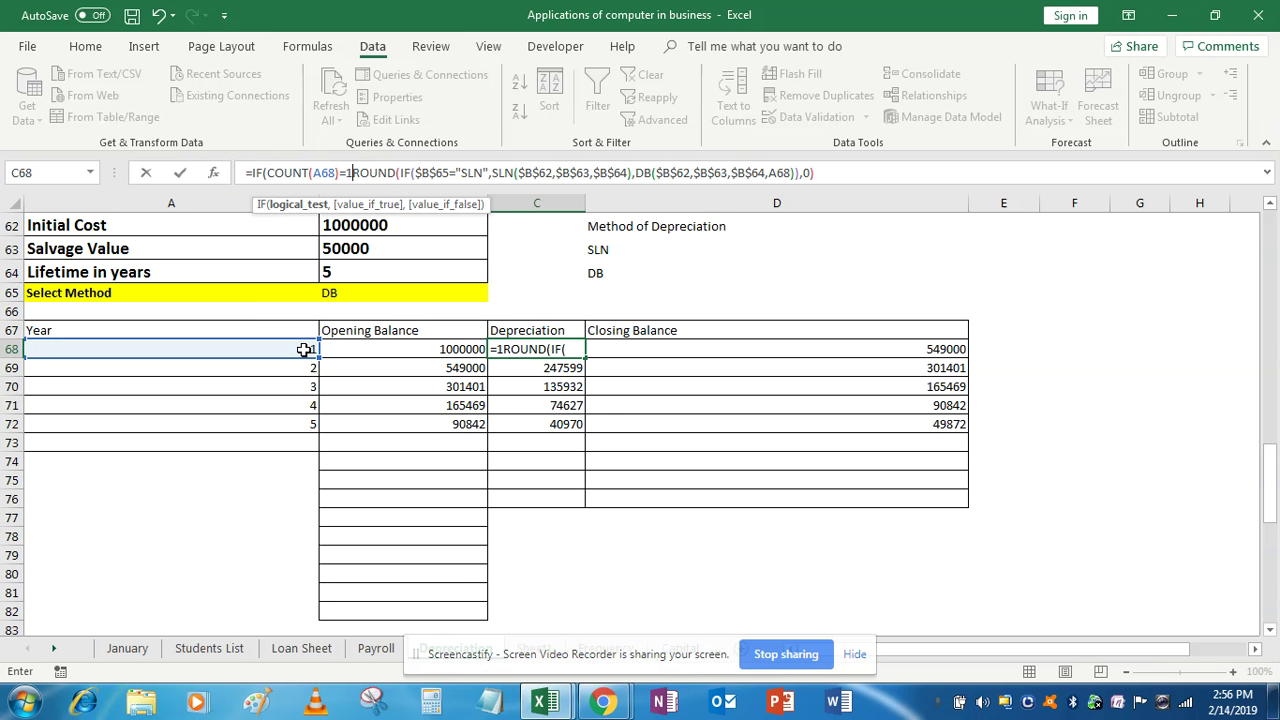
pyautogui.write(',')
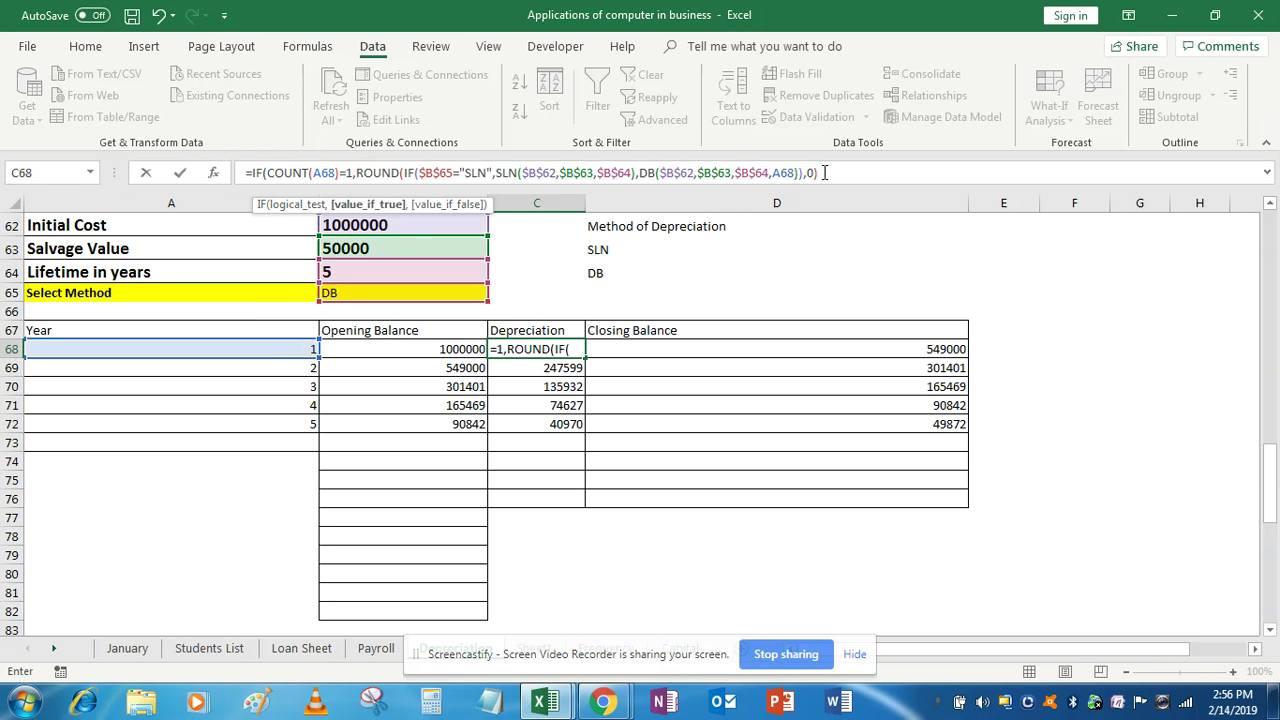
pyautogui.write(',')
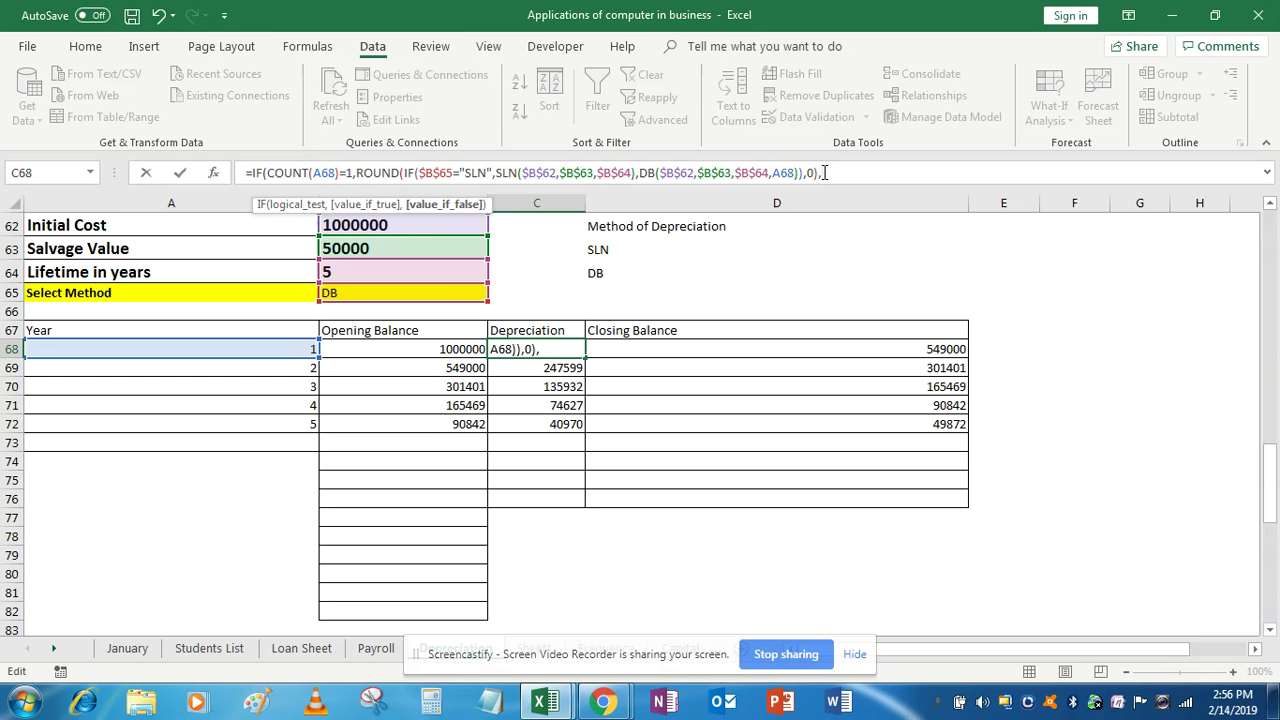
pyautogui.write('"")')
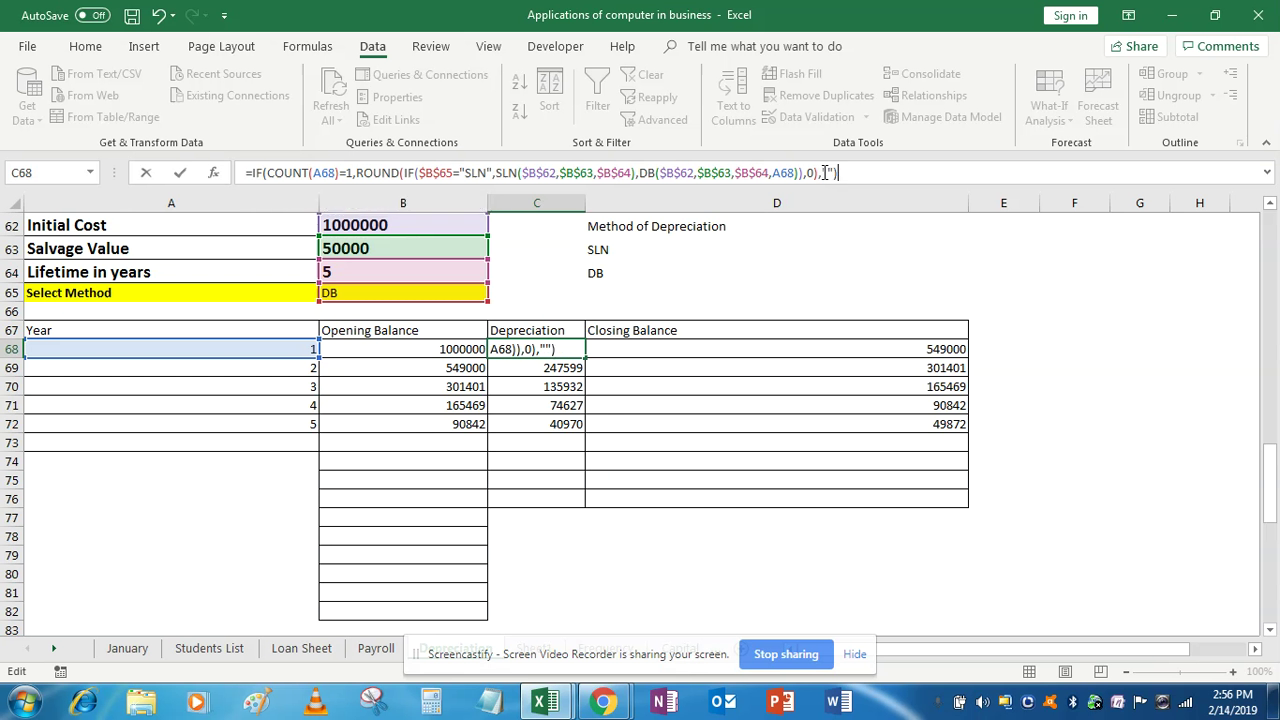
pyautogui.press('Return')
# Fill the C68 depreciation formula down the column through C82.
pyautogui.press('Up')
pyautogui.hotkey('shift', 'Down')
pyautogui.hotkey('shift', 'Down')
pyautogui.hotkey('shift', 'Down')
pyautogui.hotkey('shift', 'Down')
pyautogui.hotkey('shift', 'Down')
pyautogui.hotkey('shift', 'Down')
pyautogui.hotkey('shift', 'Down')
pyautogui.hotkey('shift', 'Down')
pyautogui.hotkey('shift', 'Down')
pyautogui.hotkey('shift', 'Down')
pyautogui.hotkey('shift', 'Down')
pyautogui.hotkey('shift', 'Down')
pyautogui.hotkey('shift', 'Down')
pyautogui.hotkey('shift', 'Down')
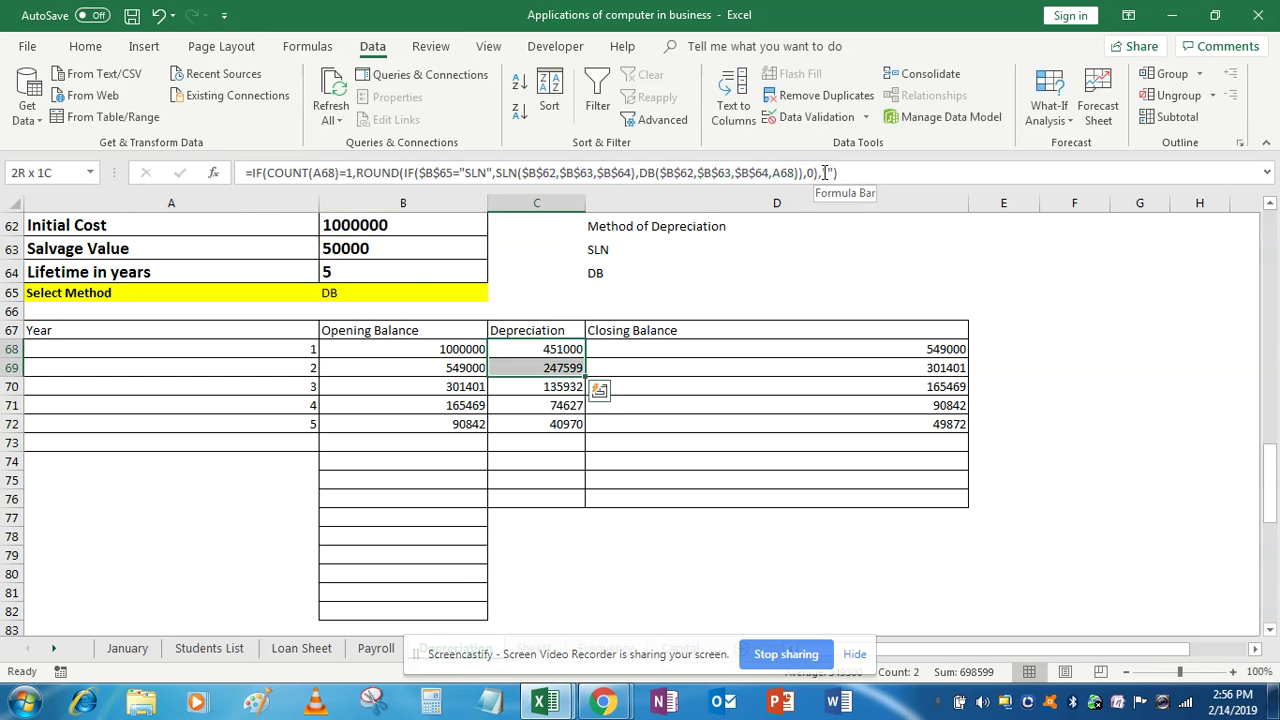
pyautogui.hotkey('ctrl', 'd')
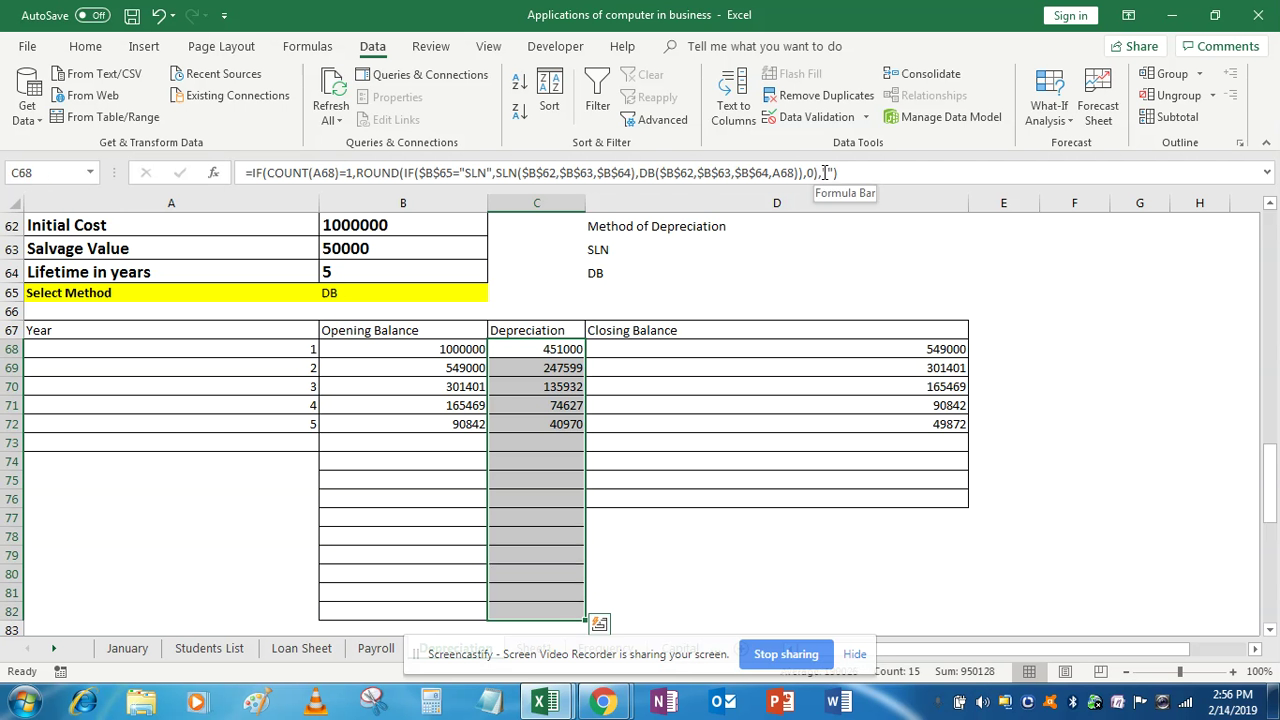
# Examine the filled depreciation formulas in column C around the rows below year 5.
pyautogui.click(530, 444)
pyautogui.press('Down')
pyautogui.press('Down')
pyautogui.press('Down')
pyautogui.press('Down')
pyautogui.press('Up')
pyautogui.press('Up')
pyautogui.press('Up')
pyautogui.press('Up')
pyautogui.press('Up')
pyautogui.press('Up')
pyautogui.press('Up')
pyautogui.press('Up')
pyautogui.press('Up')
pyautogui.press('Up')
# Wrap the year 1 closing balance formula in D68 in IF(COUNT(A68)=1, …,""), keeping B68-C68 as the true value.
pyautogui.press('Right')
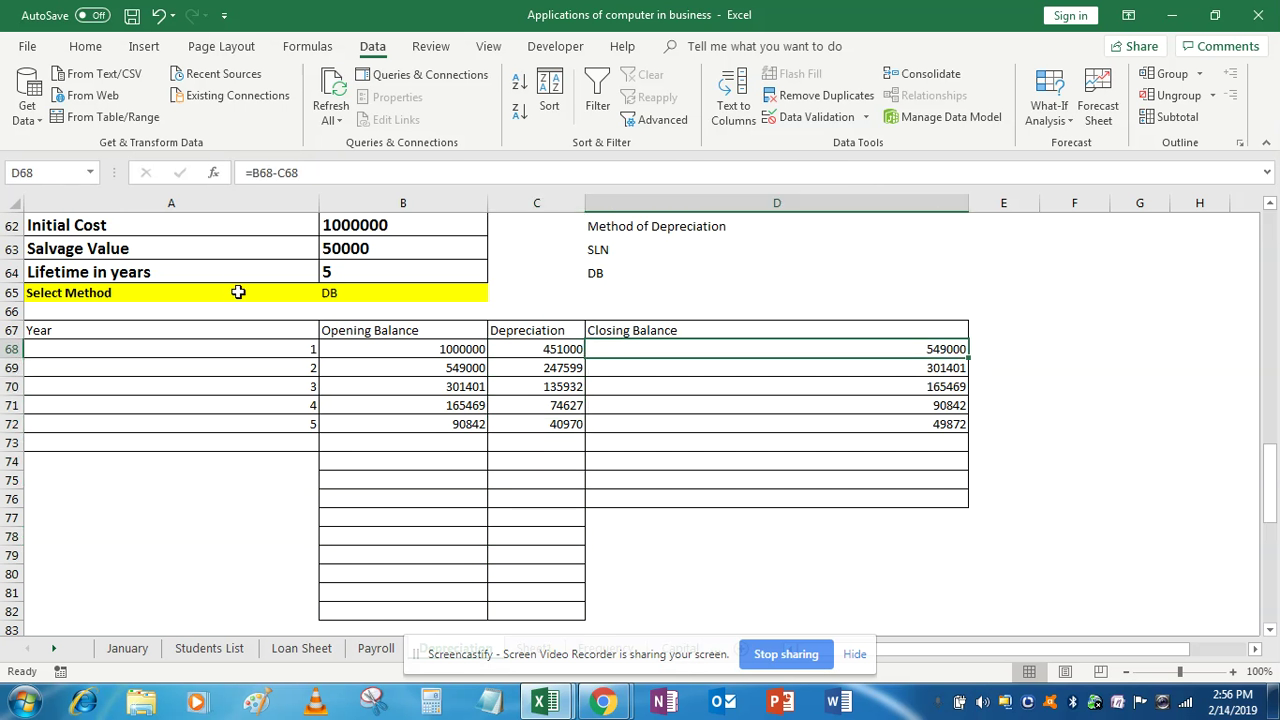
pyautogui.click(251, 172)
pyautogui.write('if')
pyautogui.press('Tab')
pyautogui.write('count')
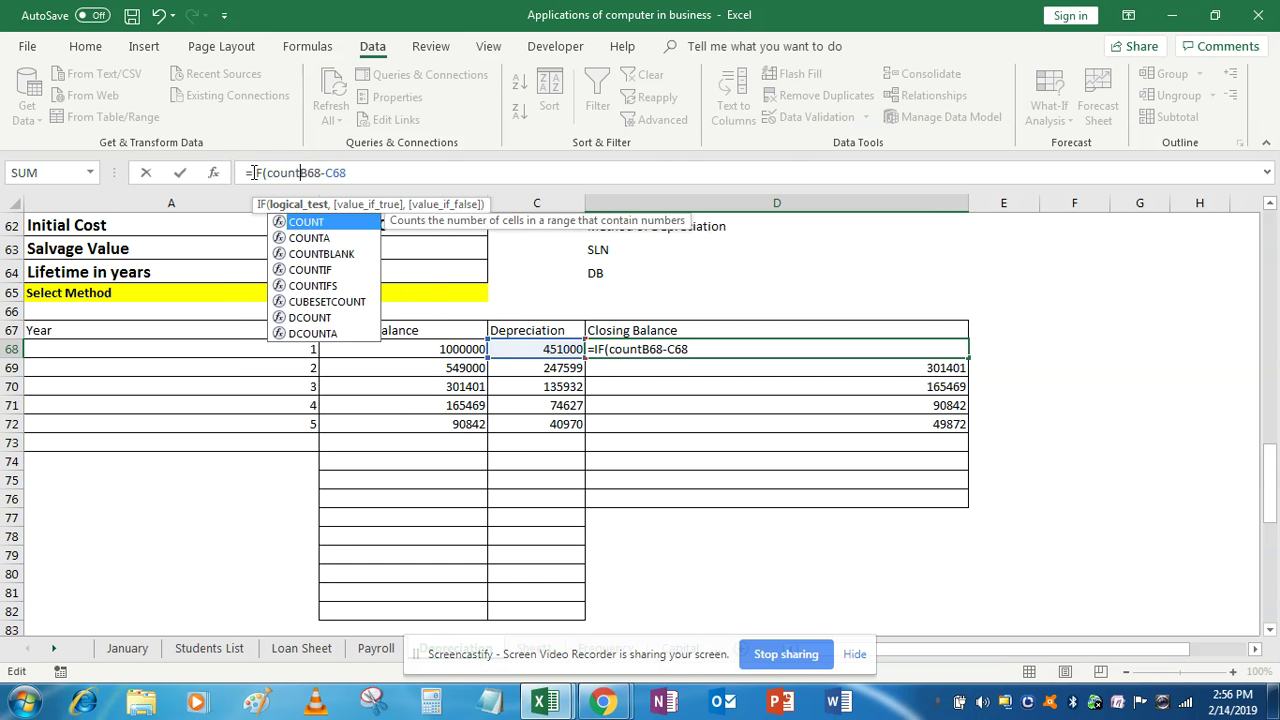
pyautogui.press('Tab')
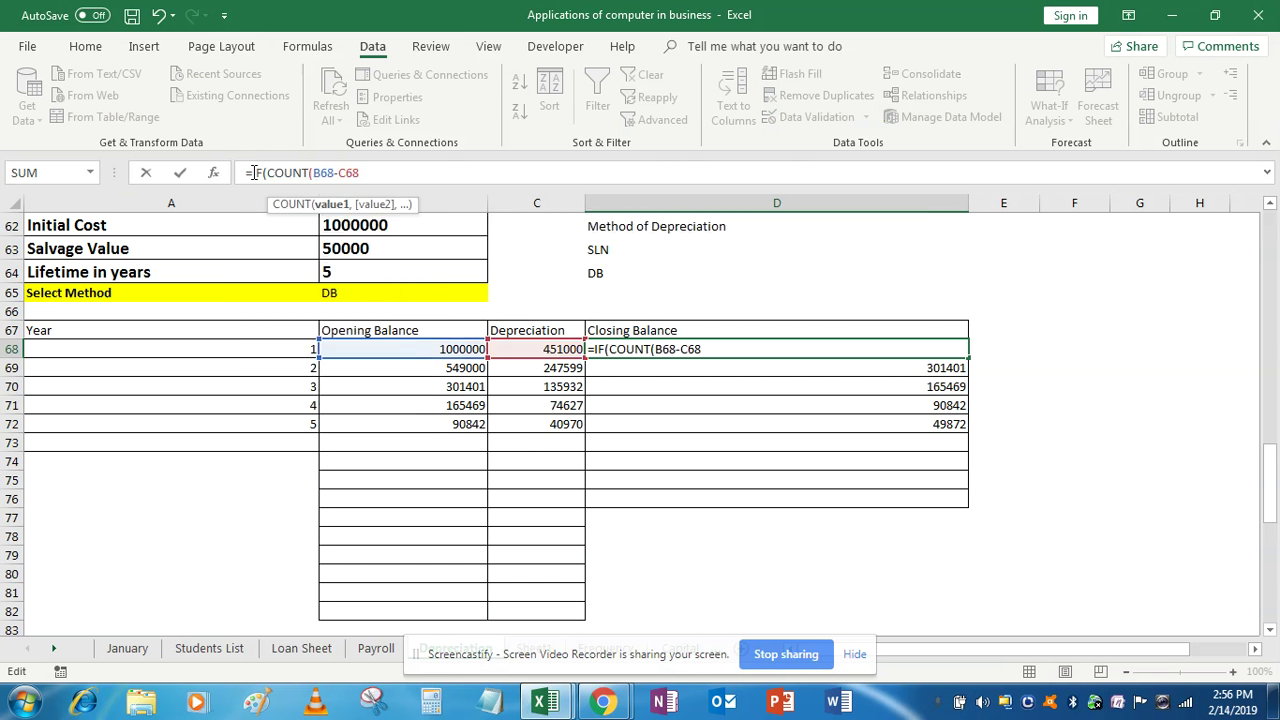
pyautogui.click(288, 348)
pyautogui.write(')')
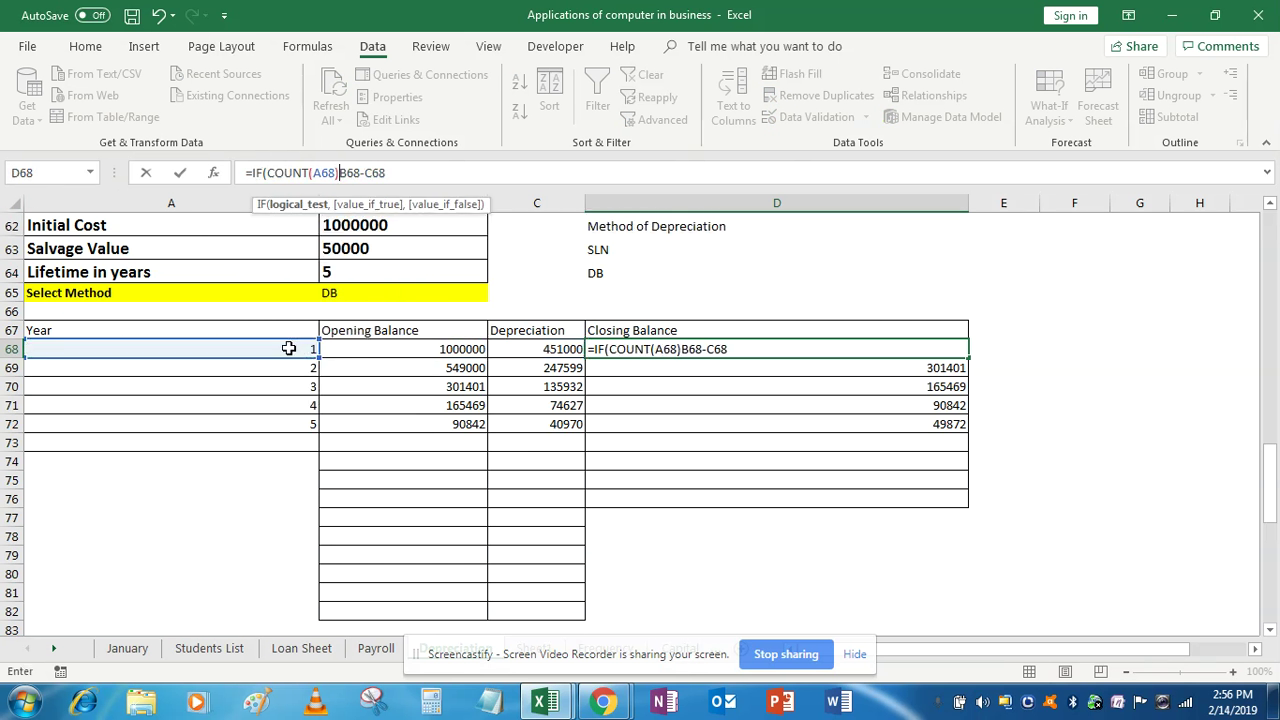
pyautogui.write('=1,B68-C68')
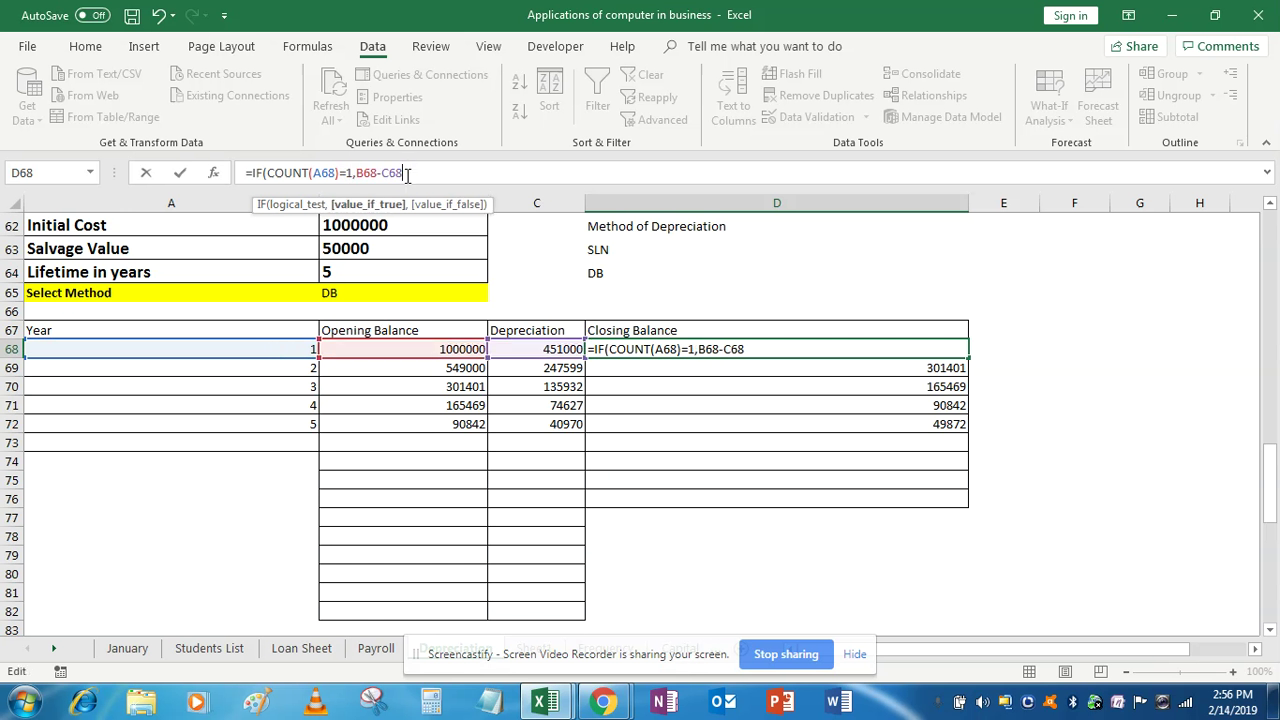
pyautogui.write(',')
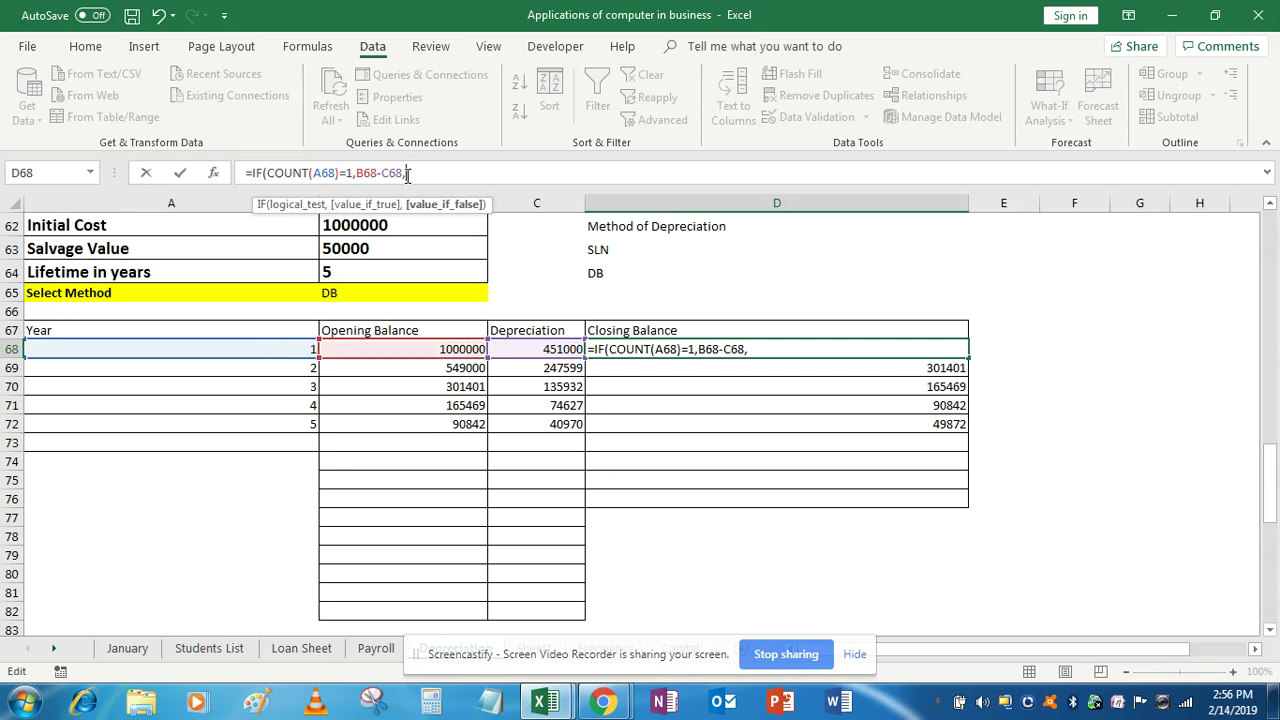
pyautogui.write('"")')
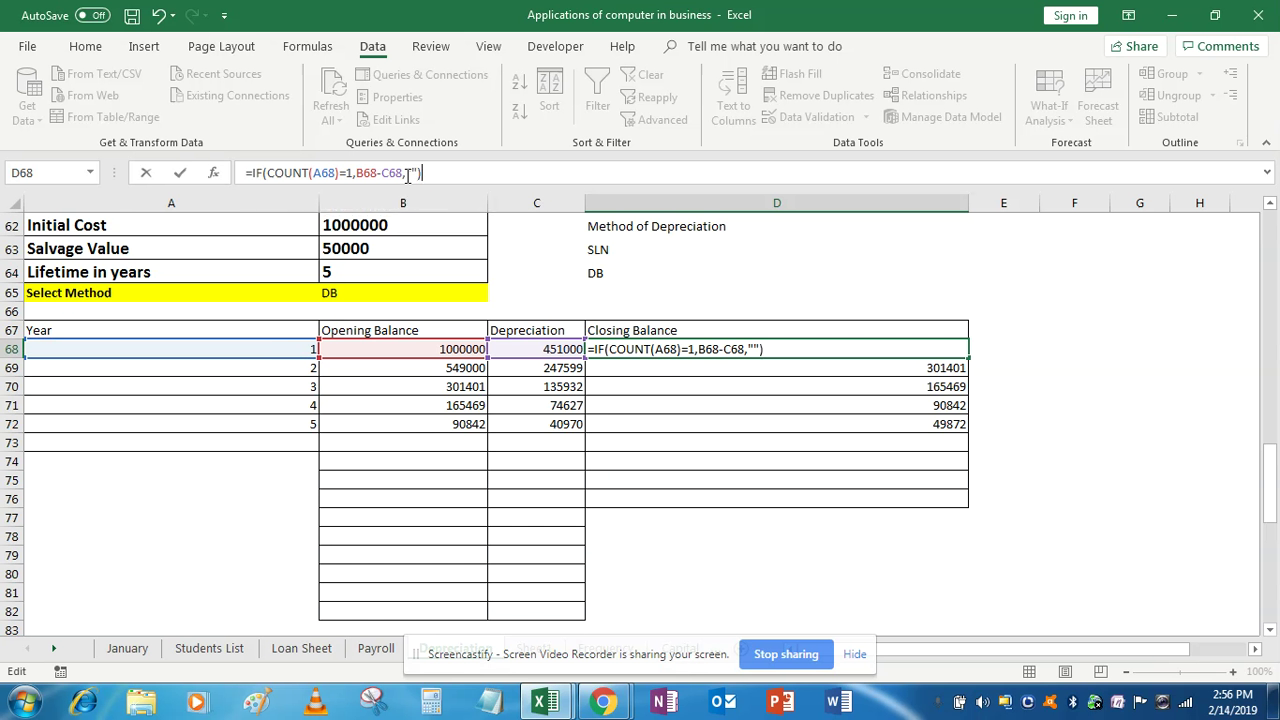
pyautogui.press('Return')
# Fill the D68 closing balance formula down the column through D82.
pyautogui.press('Up')
pyautogui.hotkey('shift', 'Down')
pyautogui.hotkey('shift', 'Down')
pyautogui.hotkey('shift', 'Down')
pyautogui.hotkey('shift', 'Down')
pyautogui.hotkey('shift', 'Down')
pyautogui.hotkey('shift', 'Down')
pyautogui.hotkey('shift', 'Down')
pyautogui.hotkey('shift', 'Down')
pyautogui.hotkey('shift', 'Down')
pyautogui.hotkey('shift', 'Down')
pyautogui.hotkey('shift', 'Down')
pyautogui.hotkey('shift', 'Down')
pyautogui.hotkey('shift', 'Down')
pyautogui.hotkey('shift', 'Down')
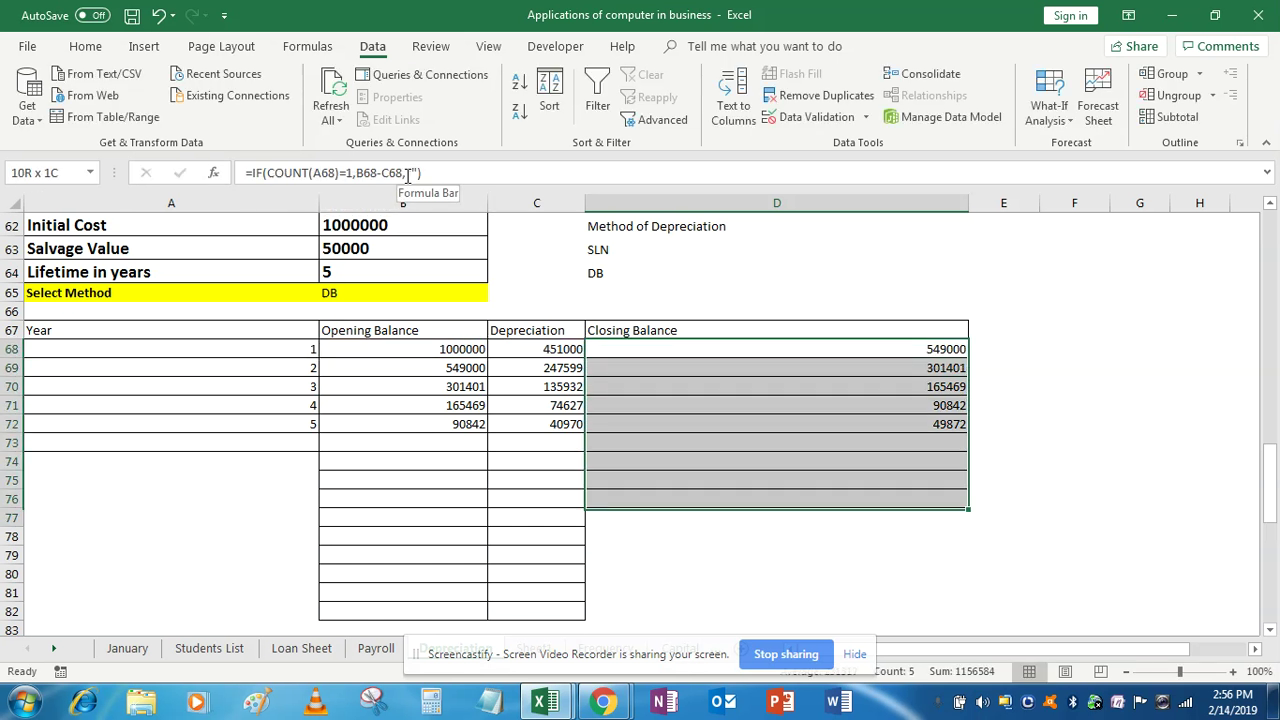
pyautogui.hotkey('ctrl', 'd')
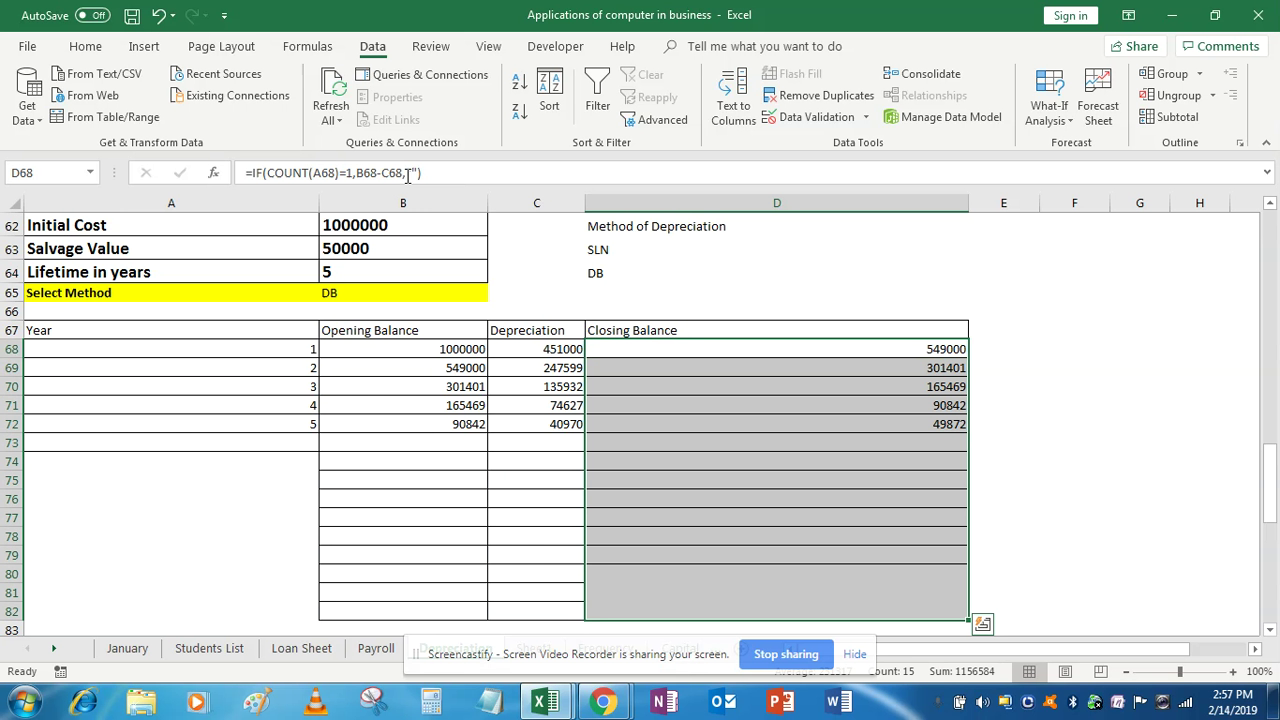
# Replace the year 2 entry in A69 with the formula =IF(A68<B64,A68+1,"").
pyautogui.press('Left')
pyautogui.press('Left')
pyautogui.press('Left')
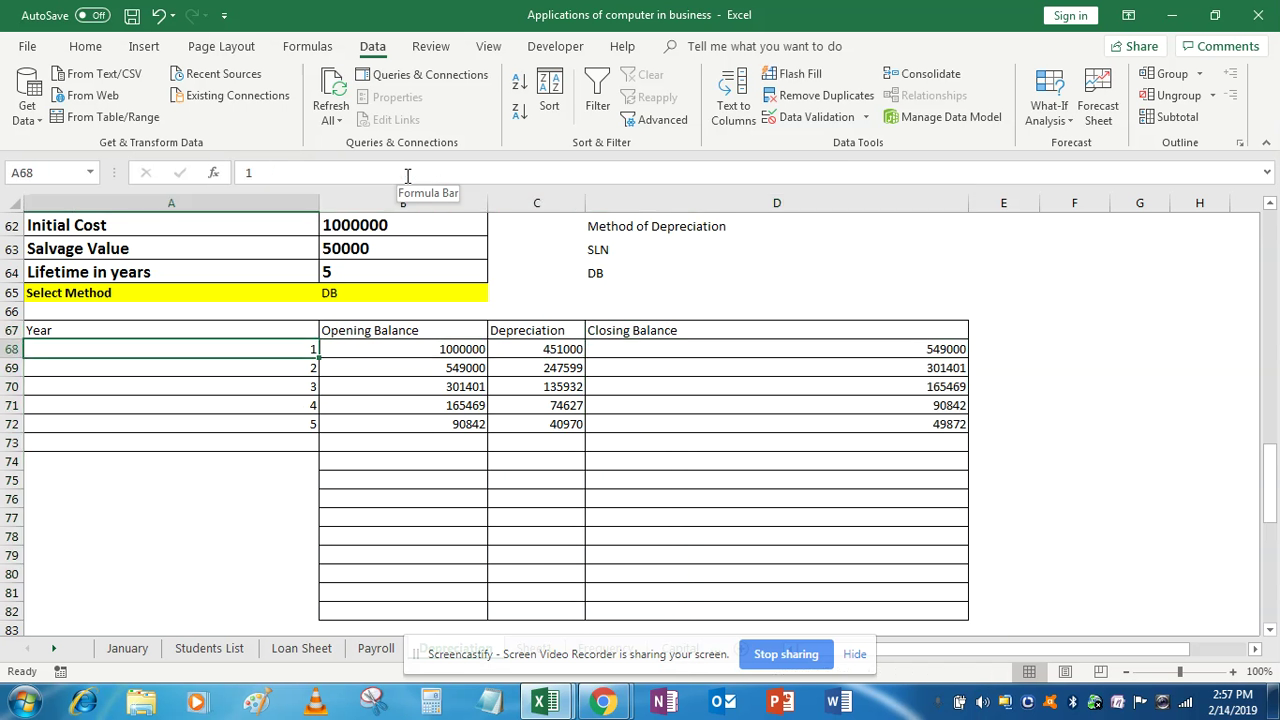
pyautogui.press('Down')
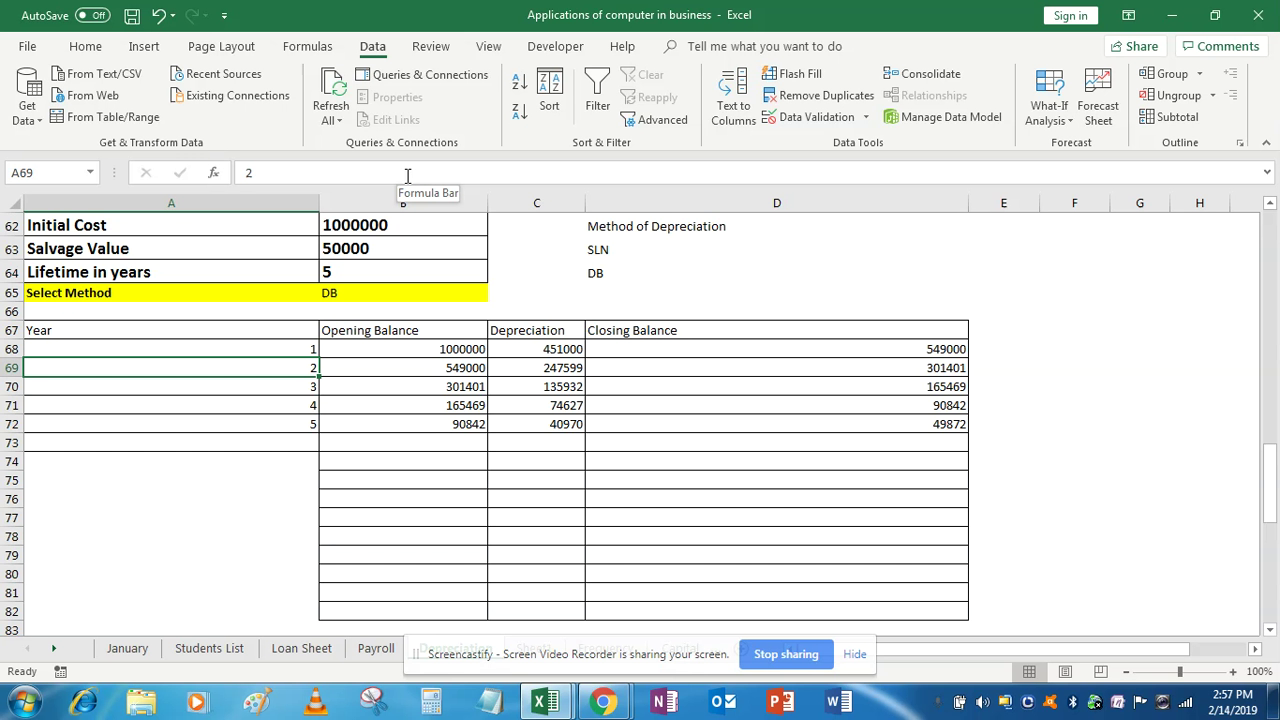
pyautogui.write('=if')
pyautogui.press('Tab')
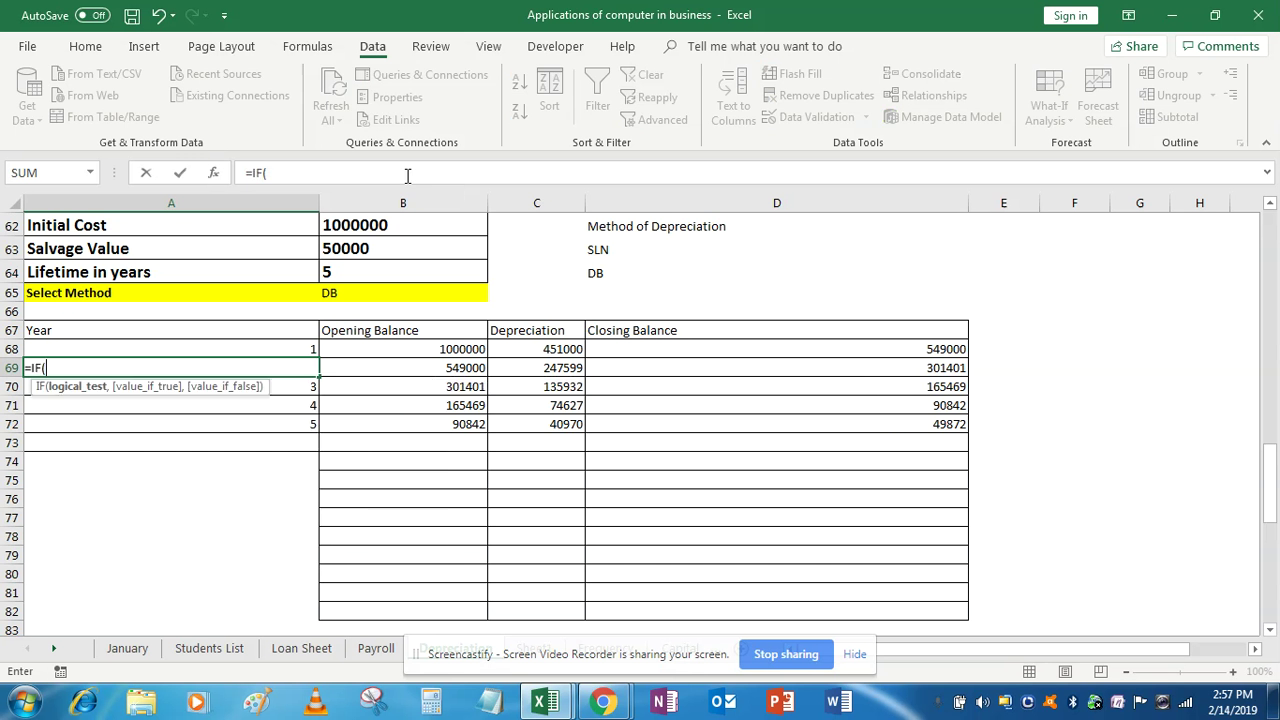
pyautogui.press('Up')
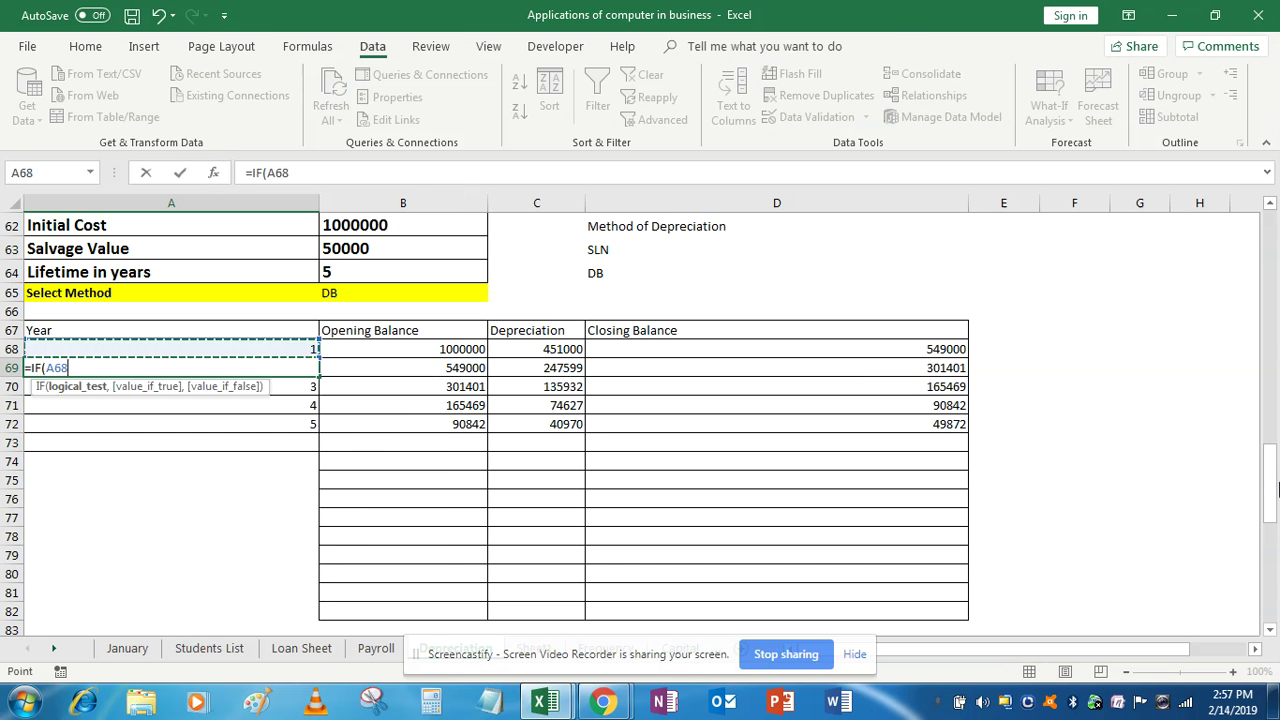
pyautogui.moveTo(1270, 497); pyautogui.dragTo(1272, 465)
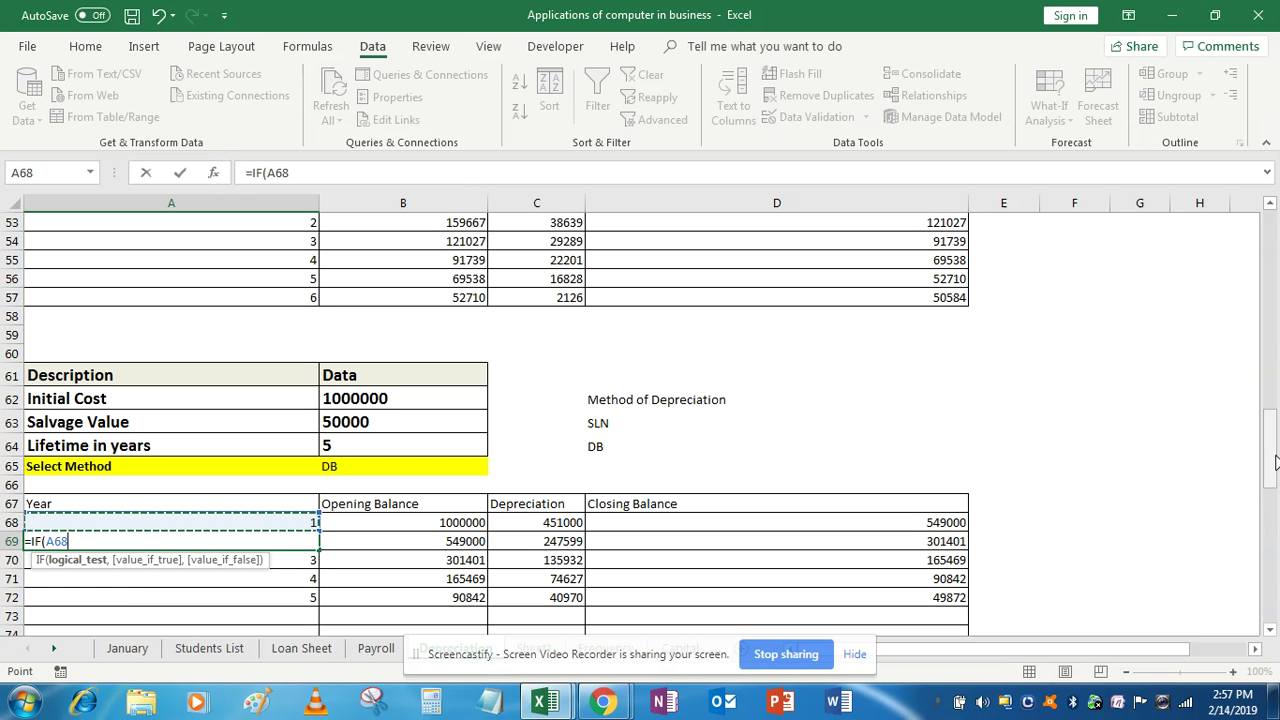
pyautogui.write('<')
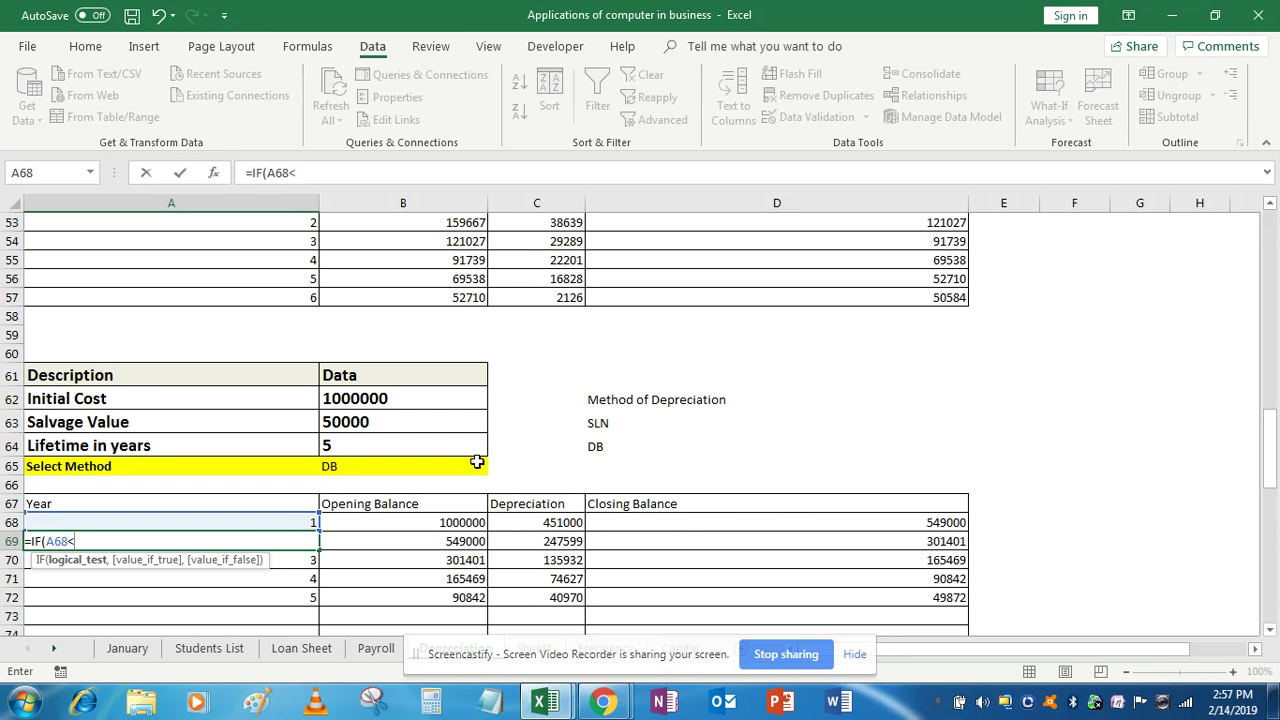
pyautogui.click(434, 446)
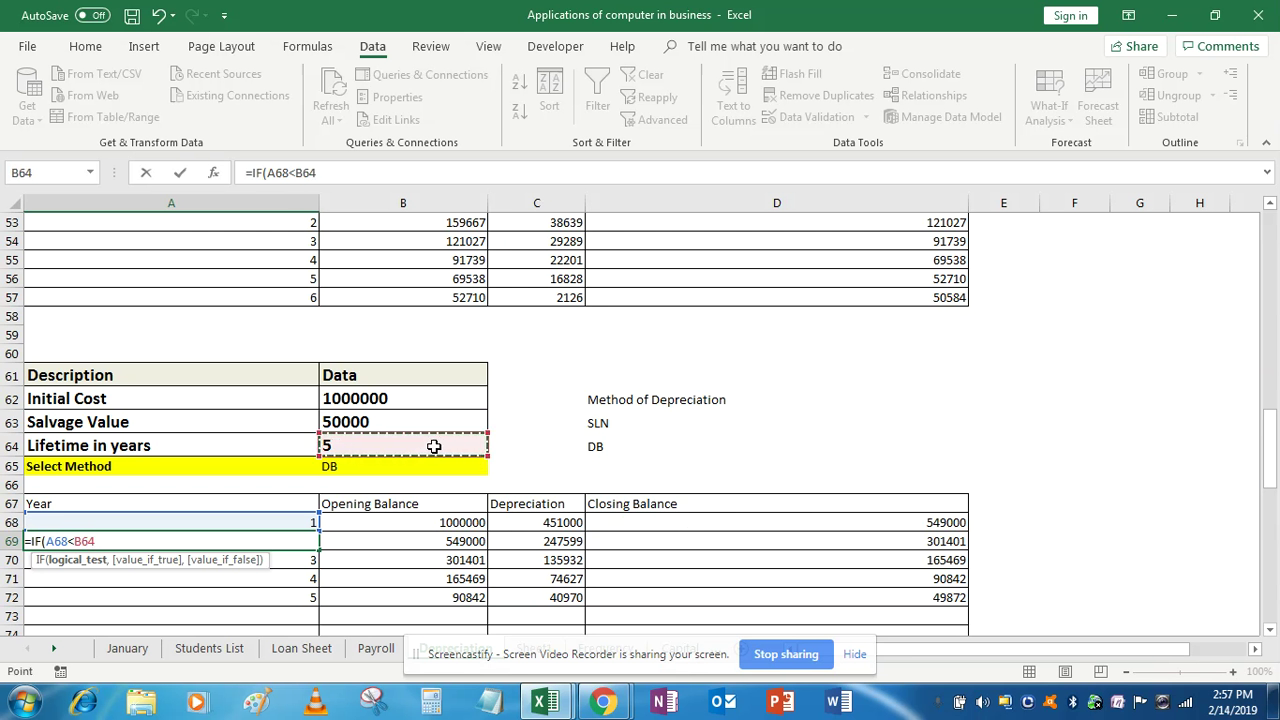
pyautogui.write(',')
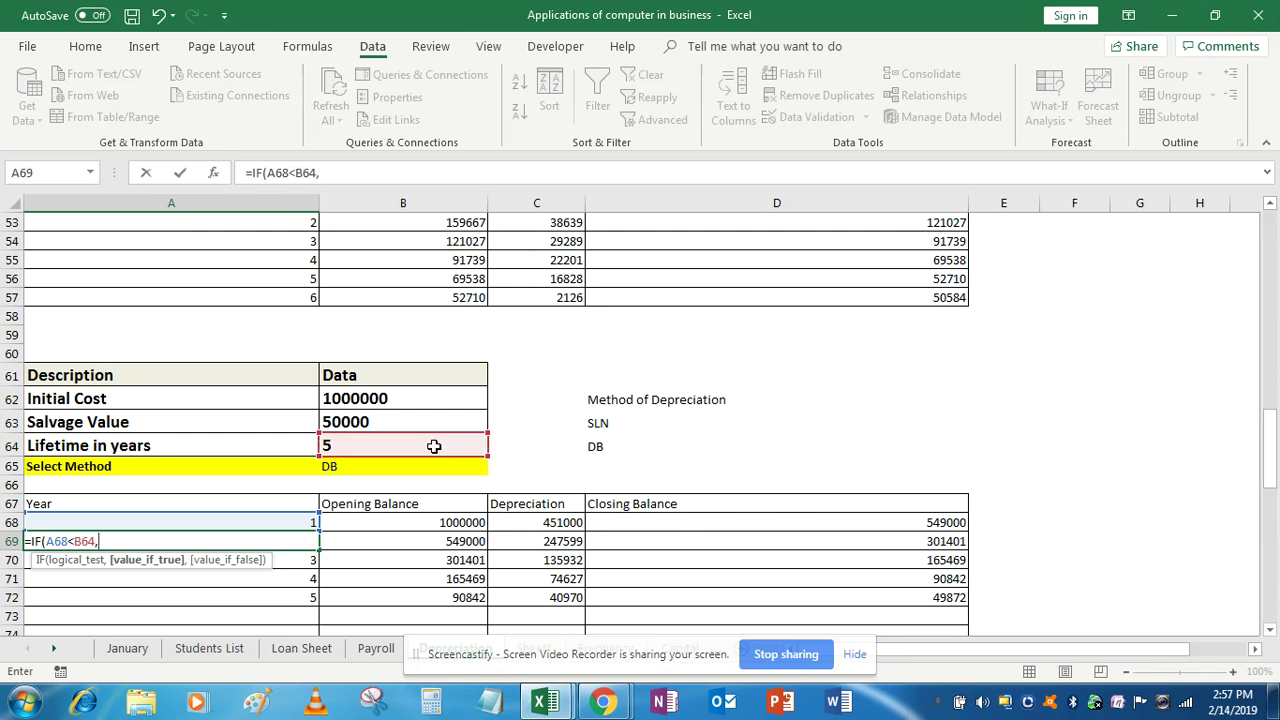
pyautogui.click(303, 521)
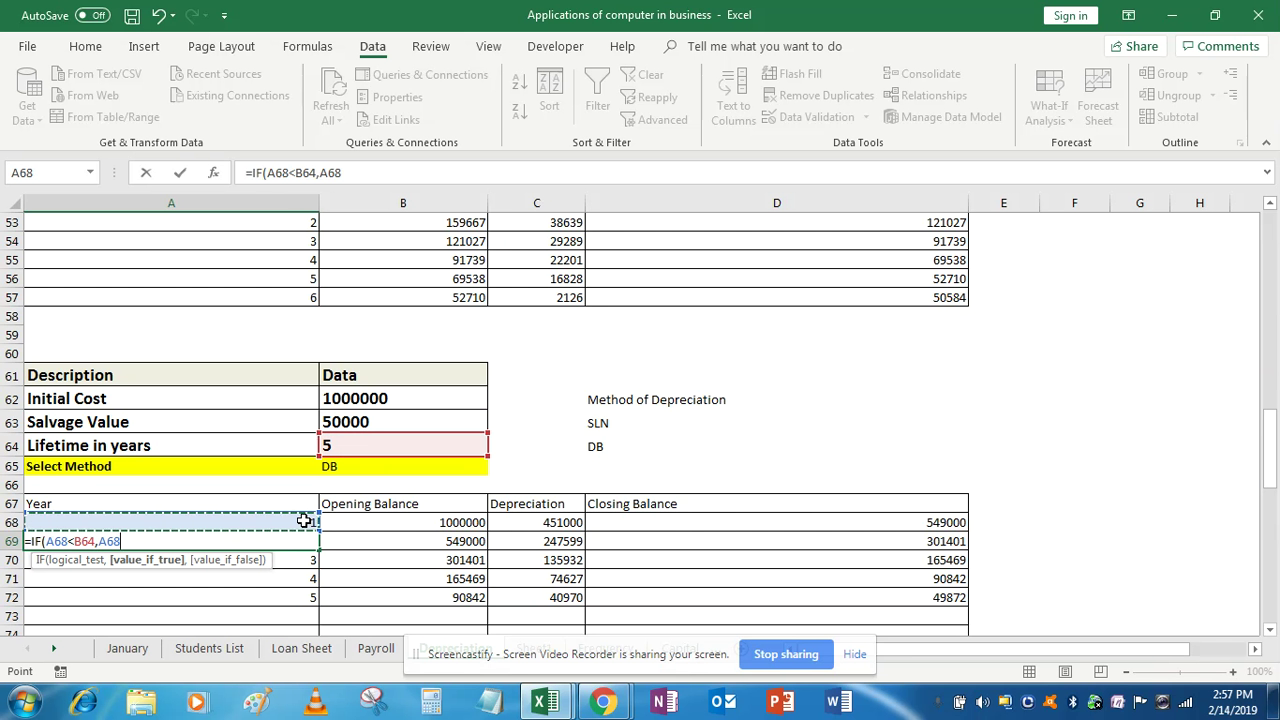
pyautogui.write('+1,')
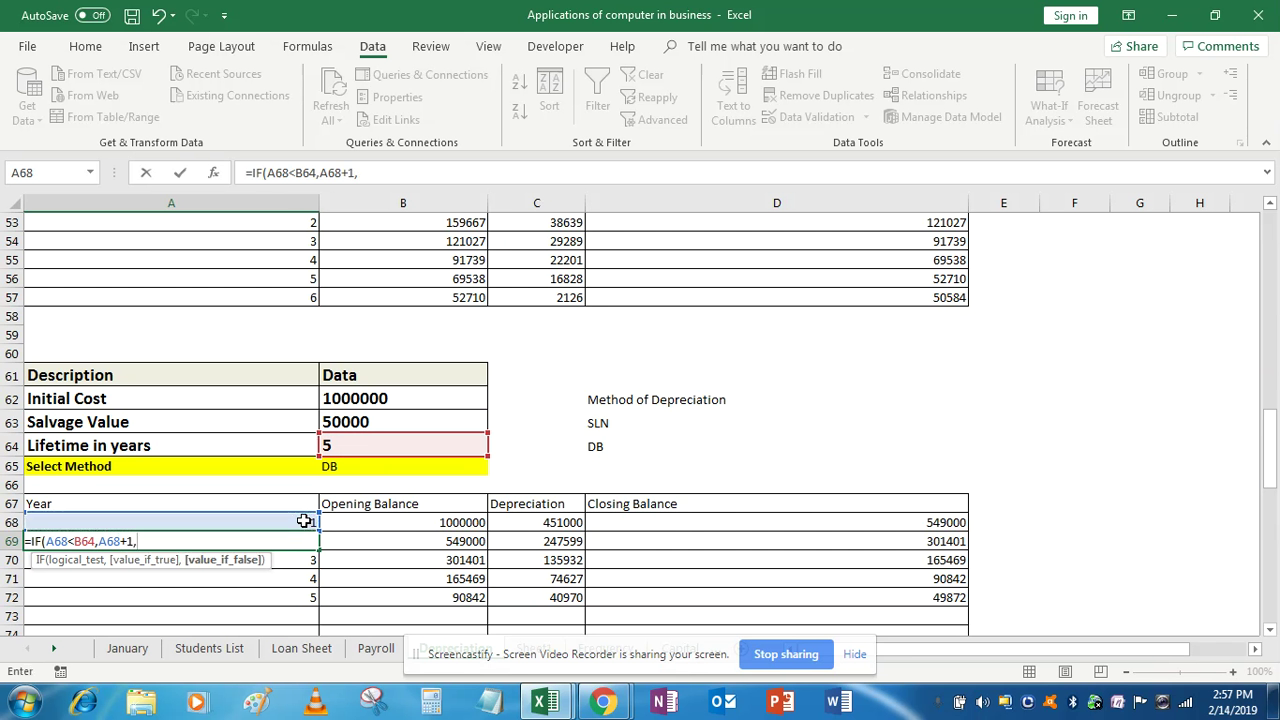
pyautogui.write('"")')
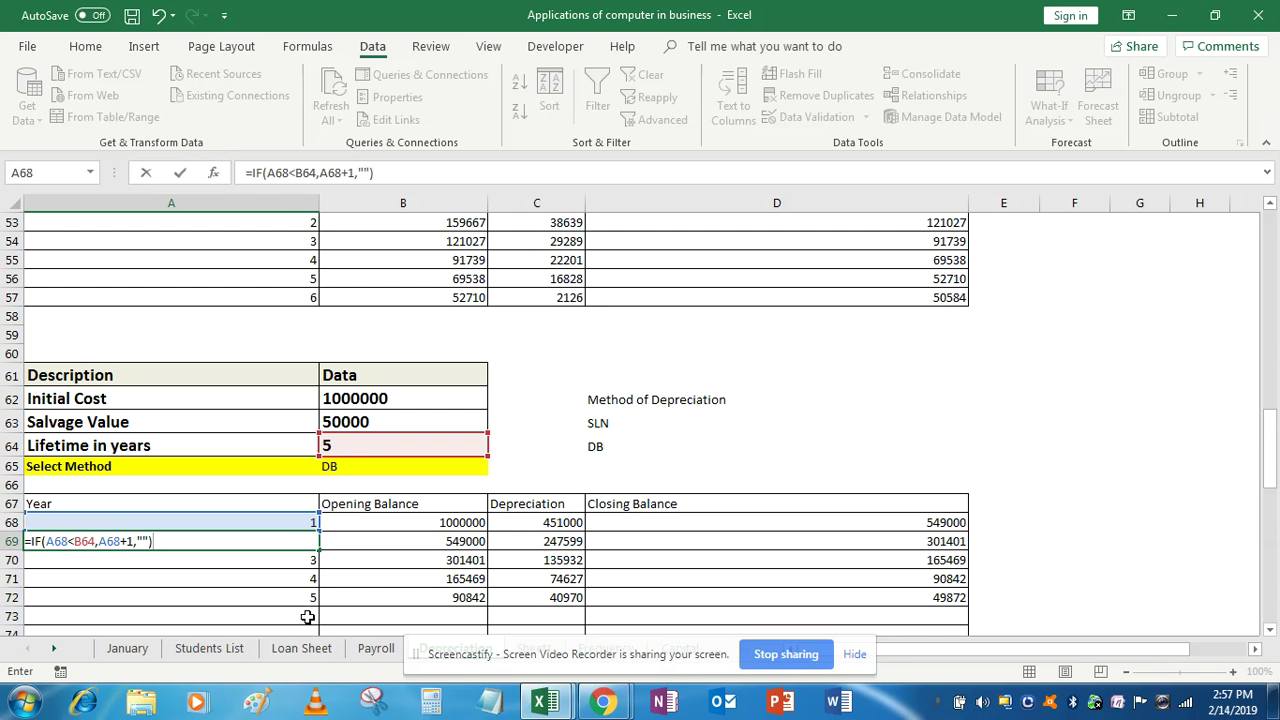
pyautogui.press('Return')
# Try to fill the A69 year formula down the column through A82.
pyautogui.press('Up')
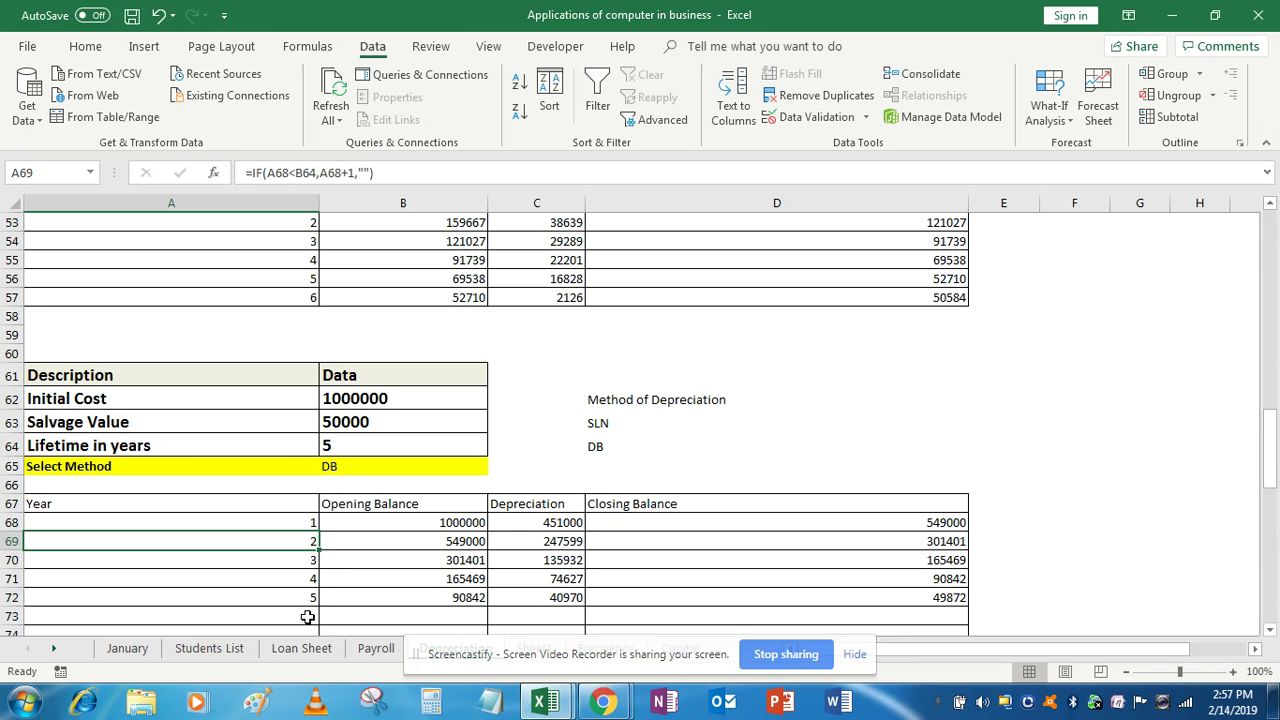
pyautogui.hotkey('shift', 'Down')
pyautogui.hotkey('shift', 'Down')
pyautogui.hotkey('shift', 'Down')
pyautogui.hotkey('shift', 'Down')
pyautogui.hotkey('shift', 'Down')
pyautogui.hotkey('shift', 'Down')
pyautogui.hotkey('shift', 'Down')
pyautogui.hotkey('shift', 'Down')
pyautogui.hotkey('shift', 'Down')
pyautogui.hotkey('shift', 'Down')
pyautogui.hotkey('shift', 'Down')
pyautogui.hotkey('shift', 'Down')
pyautogui.hotkey('shift', 'Down')
pyautogui.hotkey('shift', 'Down')
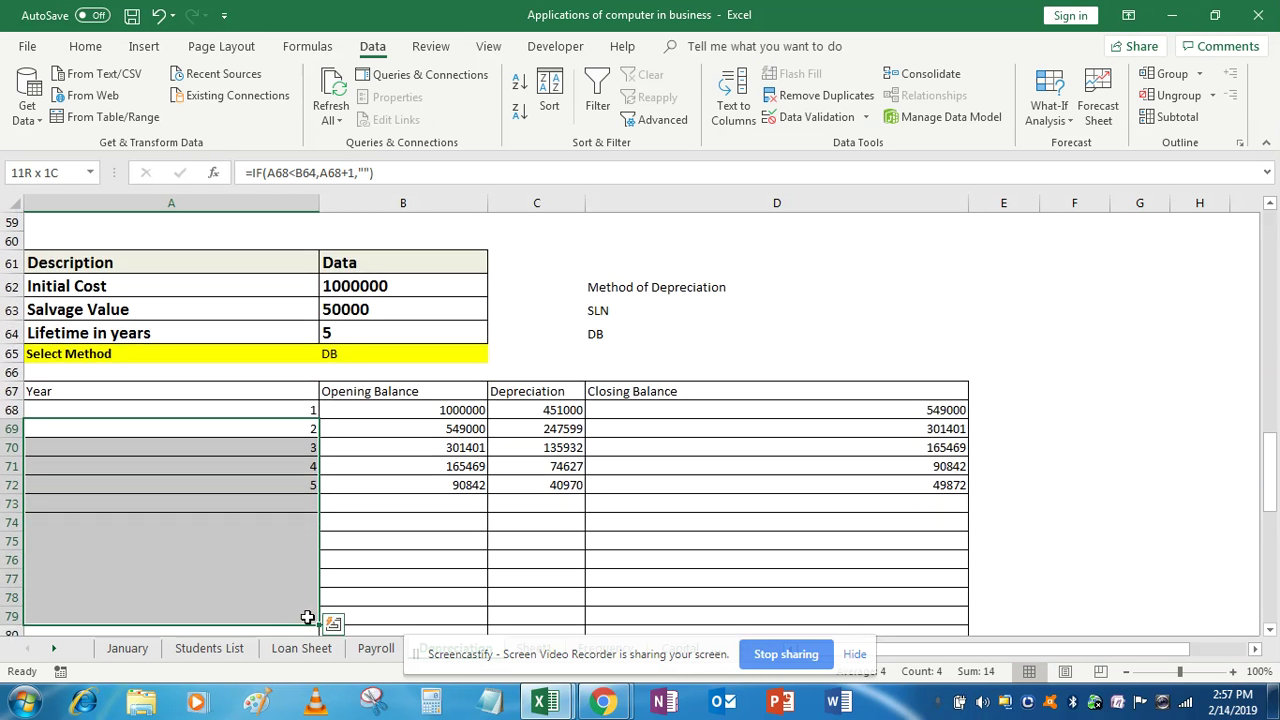
pyautogui.doubleClick(309, 617)
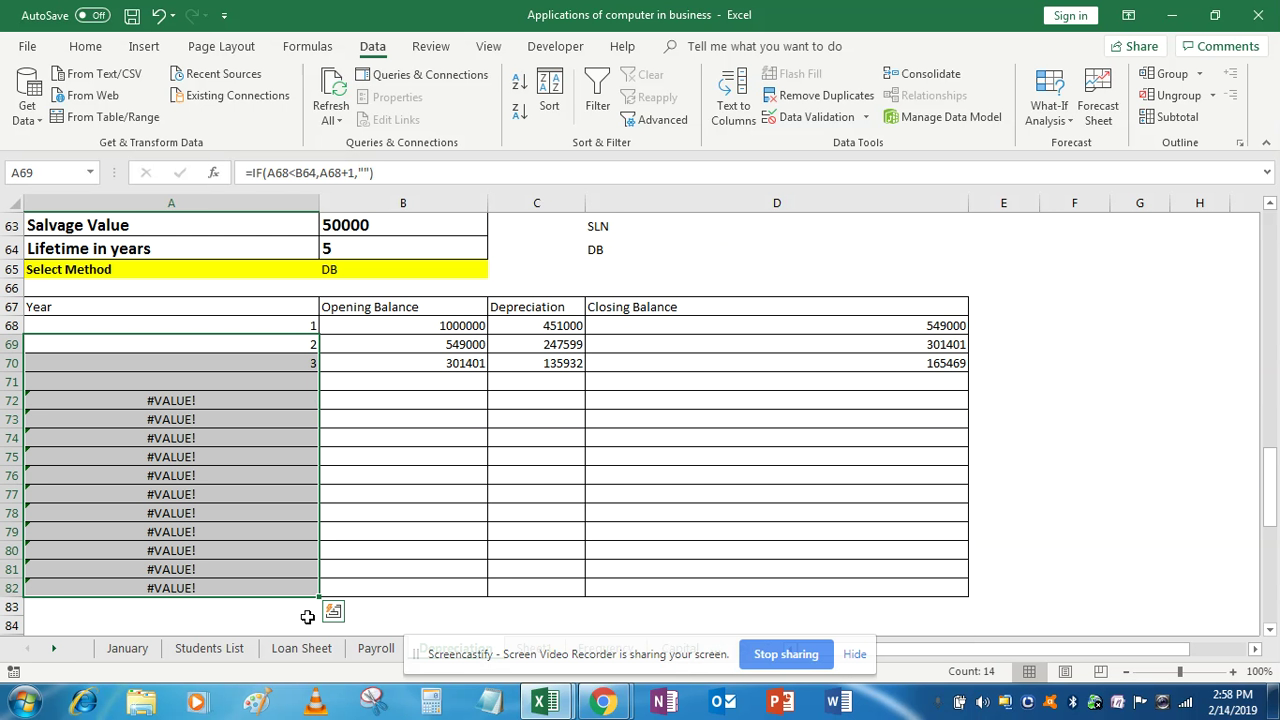
pyautogui.press('Up')
pyautogui.press('Down')
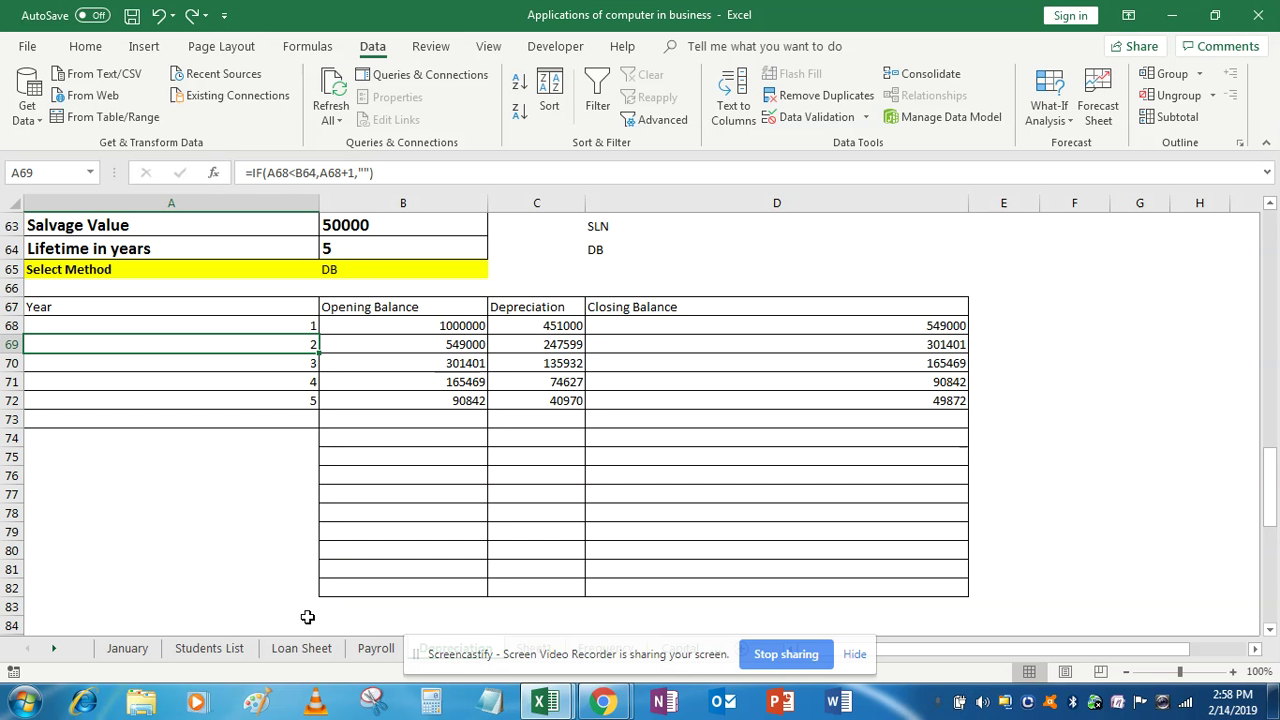
# Make the lifetime reference in A69's year formula absolute as $B$64 and fill the formula down through A82.
pyautogui.press('Up')
pyautogui.press('Up')
pyautogui.press('Down')
pyautogui.press('Down')
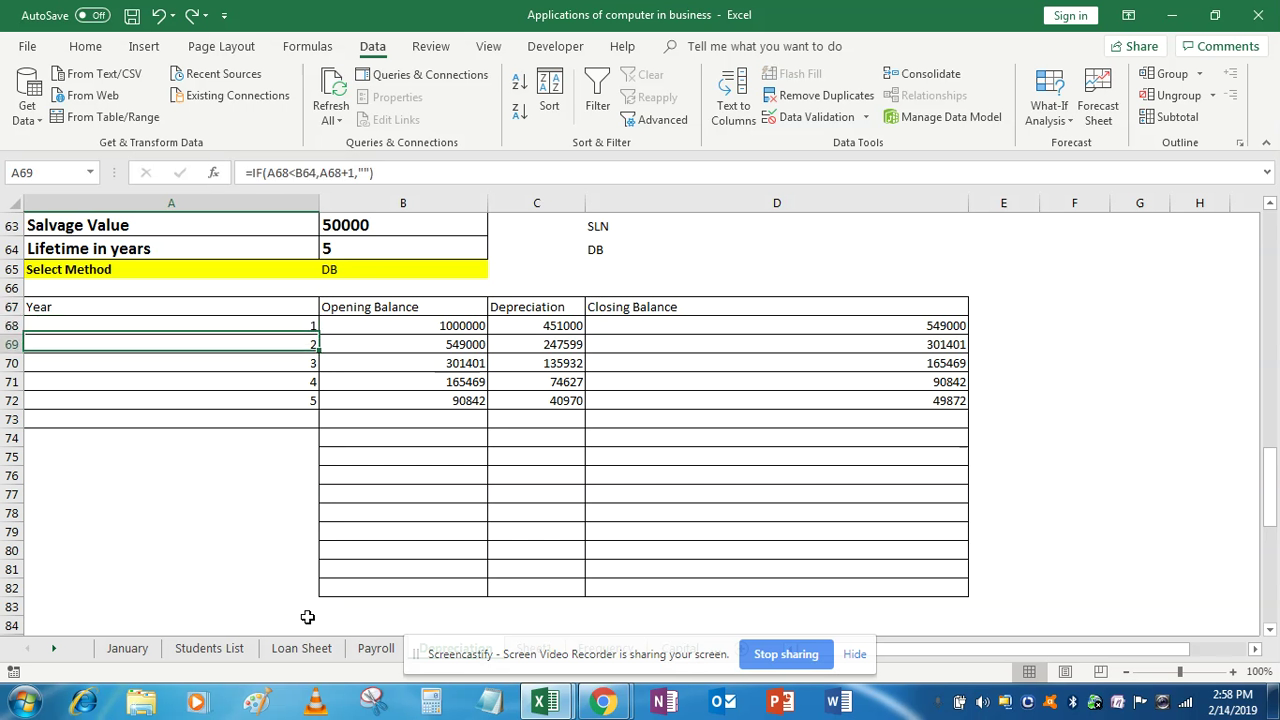
pyautogui.click(311, 173)
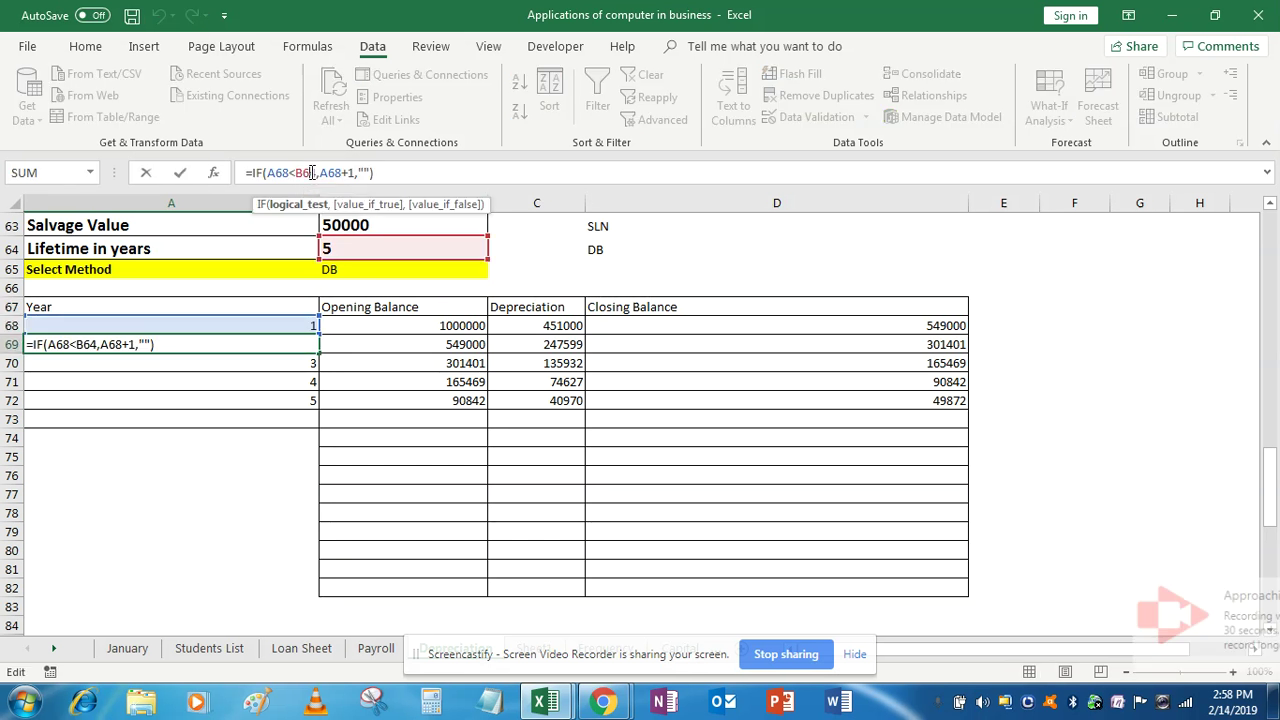
pyautogui.press('F4')
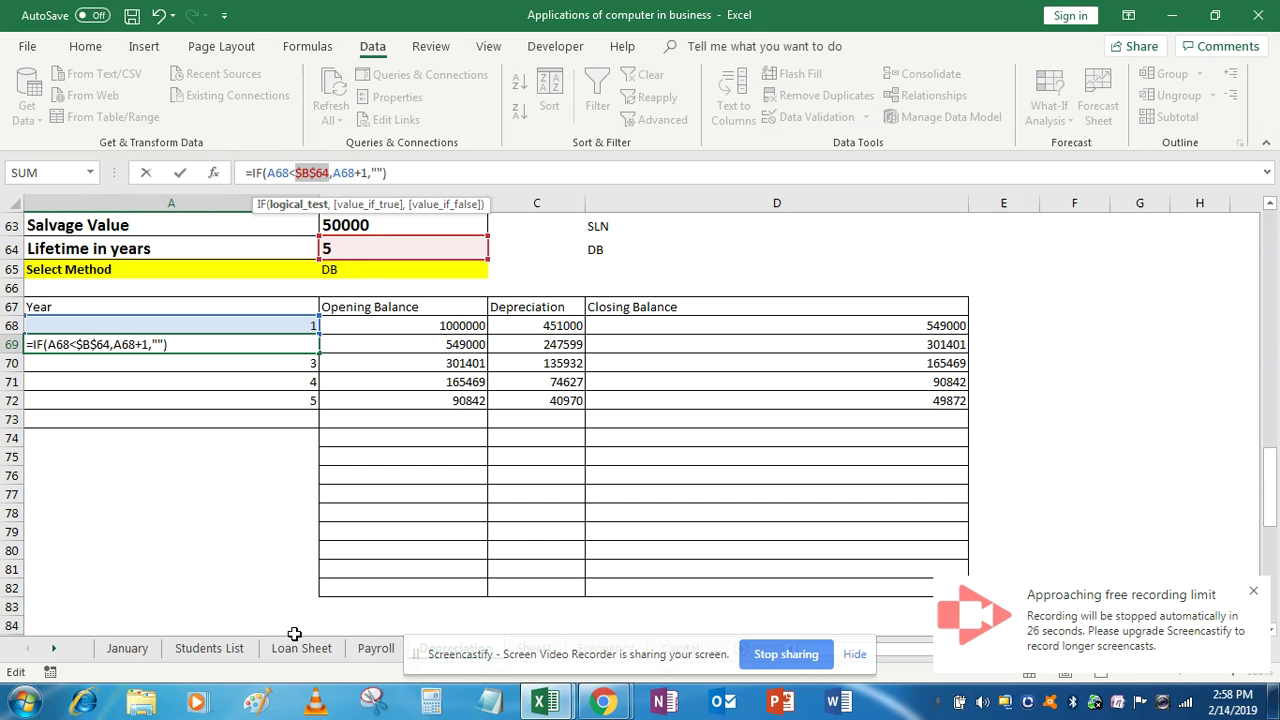
pyautogui.press('Return')
pyautogui.moveTo(170, 344); pyautogui.dragTo(170, 513)
pyautogui.moveTo(294, 634); pyautogui.dragTo(294, 588)
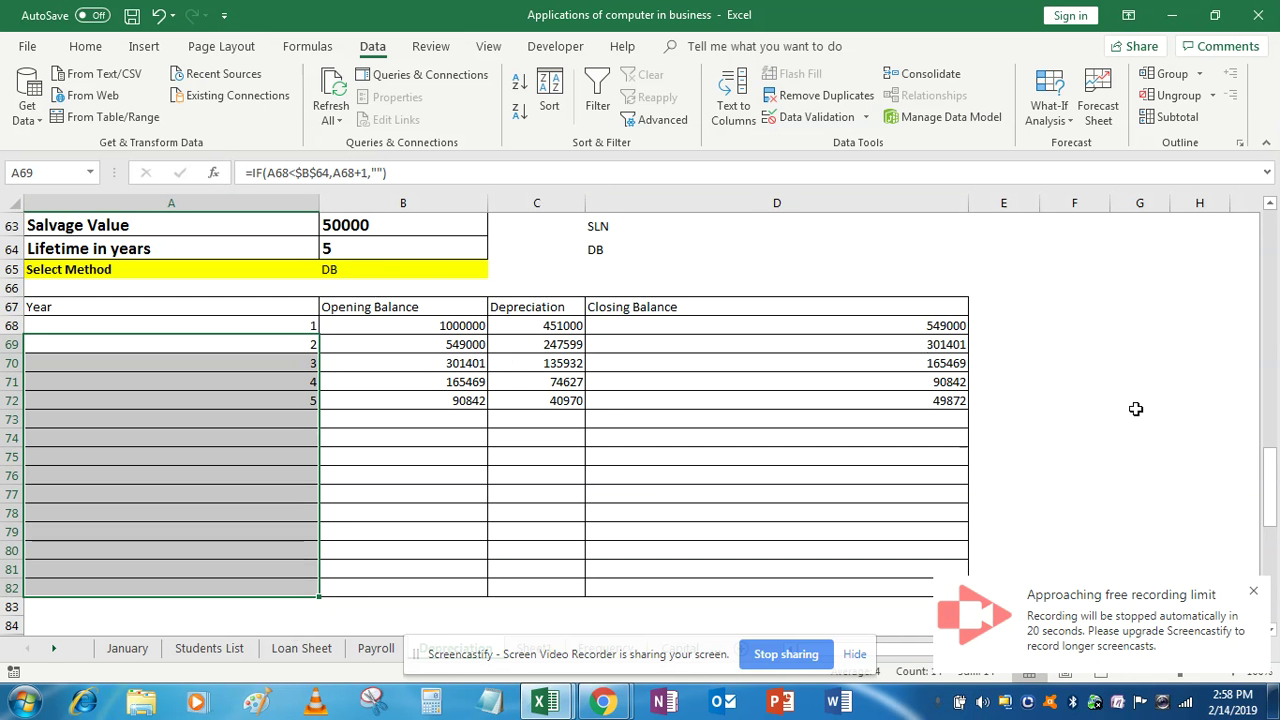
# Switch the depreciation method in B65 to SLN.
pyautogui.moveTo(1267, 482); pyautogui.dragTo(1270, 476)
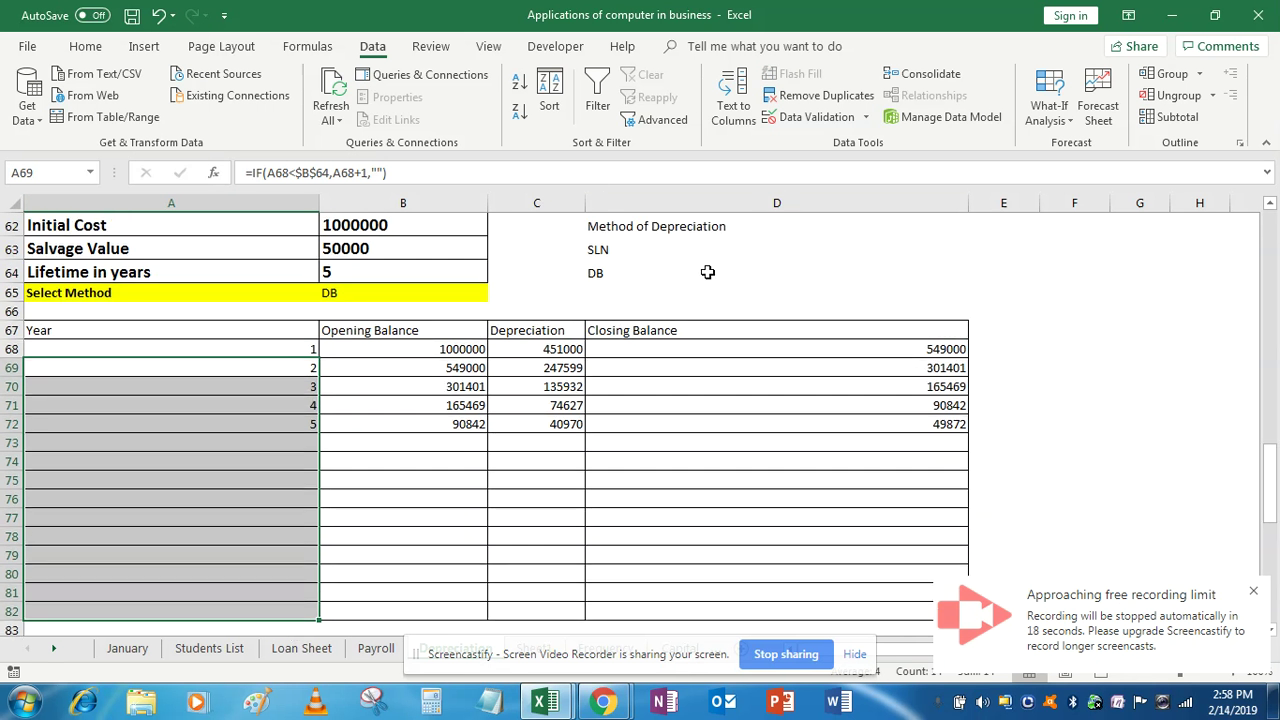
pyautogui.click(465, 290)
pyautogui.click(496, 292)
pyautogui.click(460, 312)
# Set the lifetime in years in B64 to 7.
pyautogui.click(438, 272)
pyautogui.write('7')
pyautogui.press('Return')
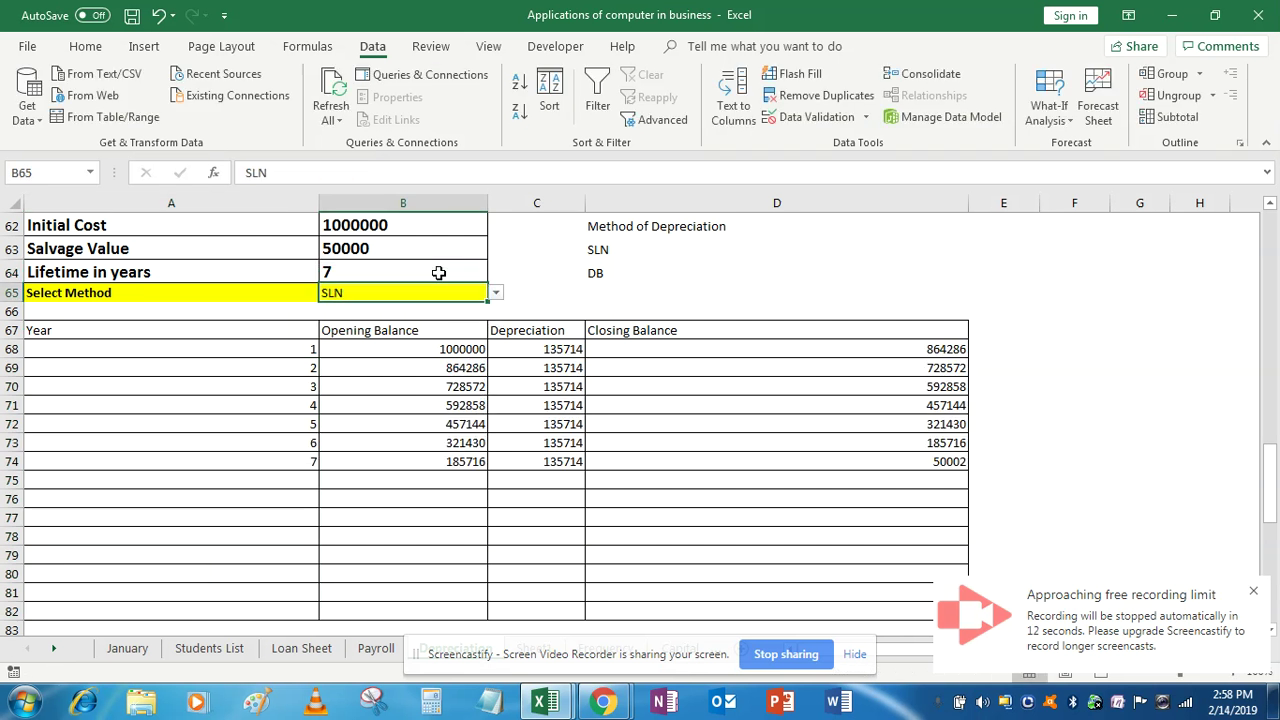
# Set the lifetime in years in B64 to 8.
pyautogui.click(434, 269)
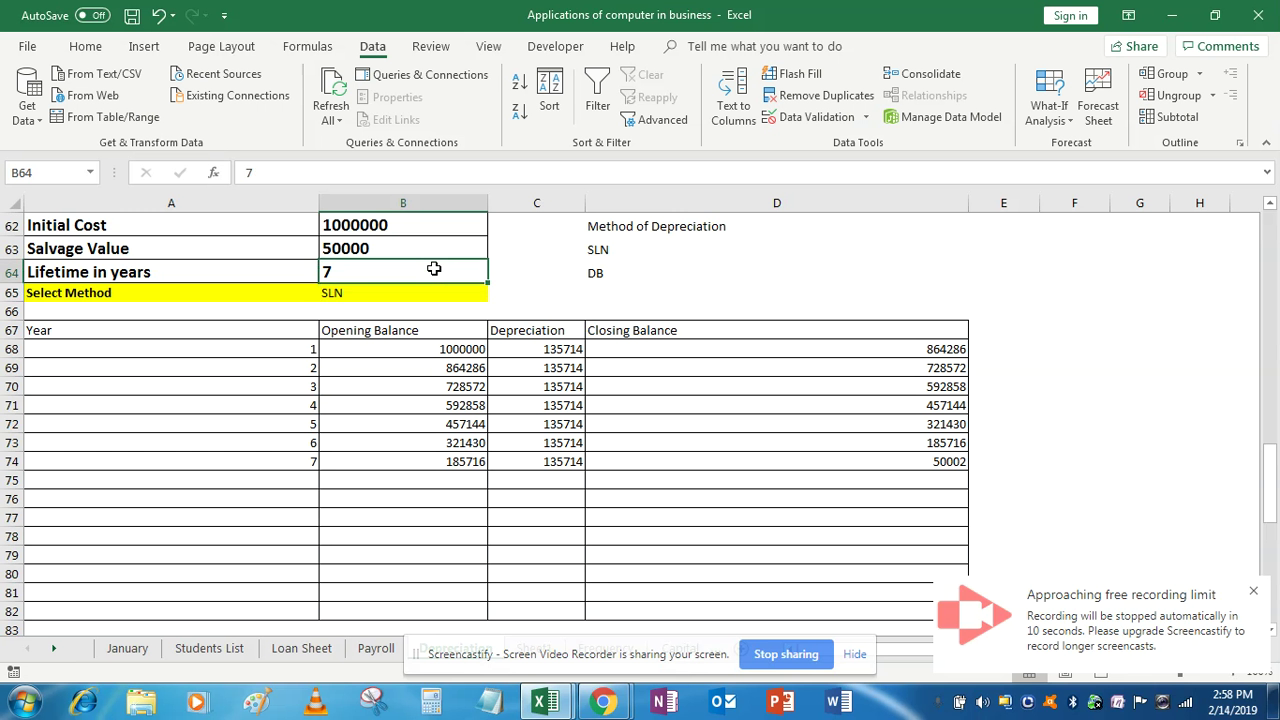
pyautogui.write('8')
pyautogui.press('Return')
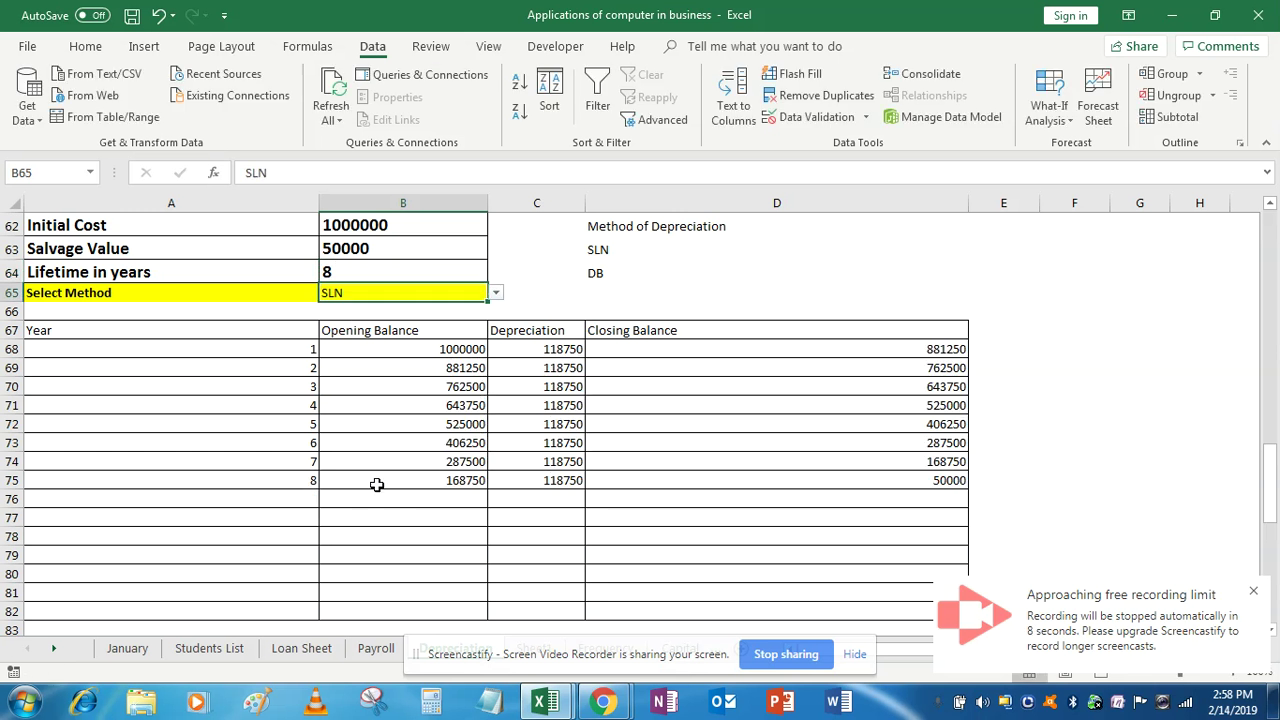